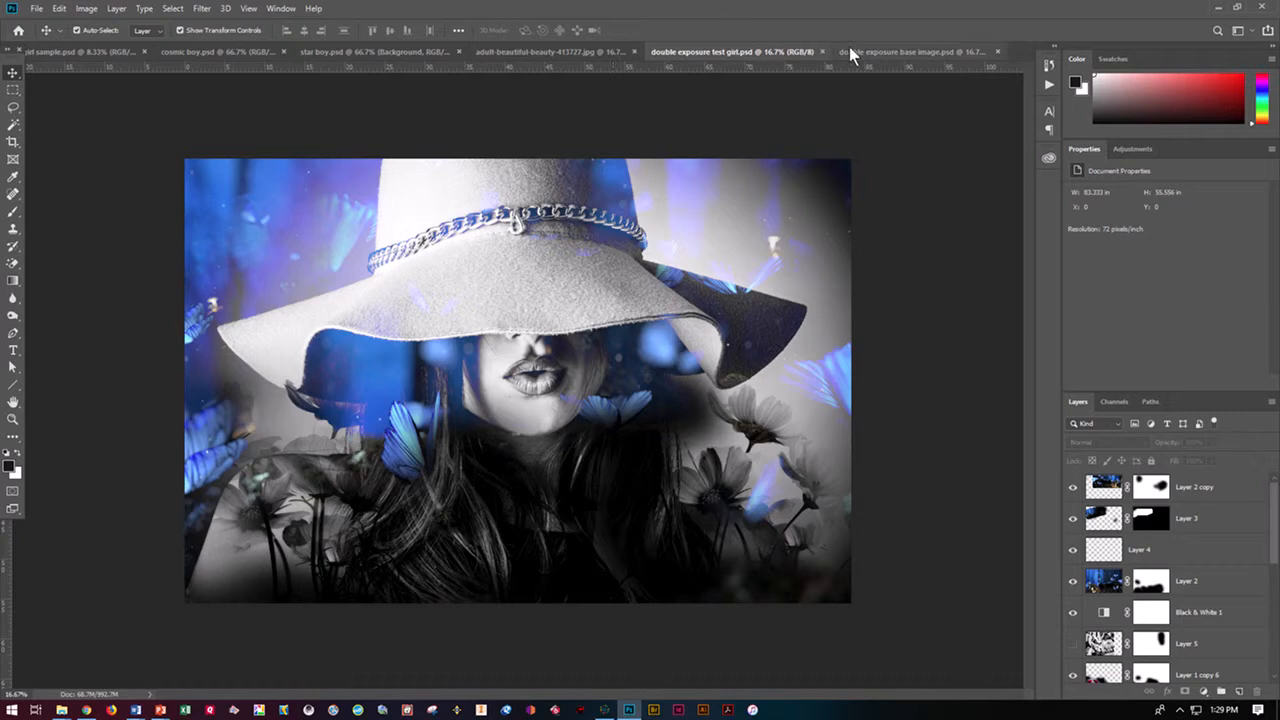
Step: In the adult-beautiful-beauty-413727.jpg document, scale the placed butterfly-2049567 image to cover the whole canvas and commit the placement
click(539, 52)
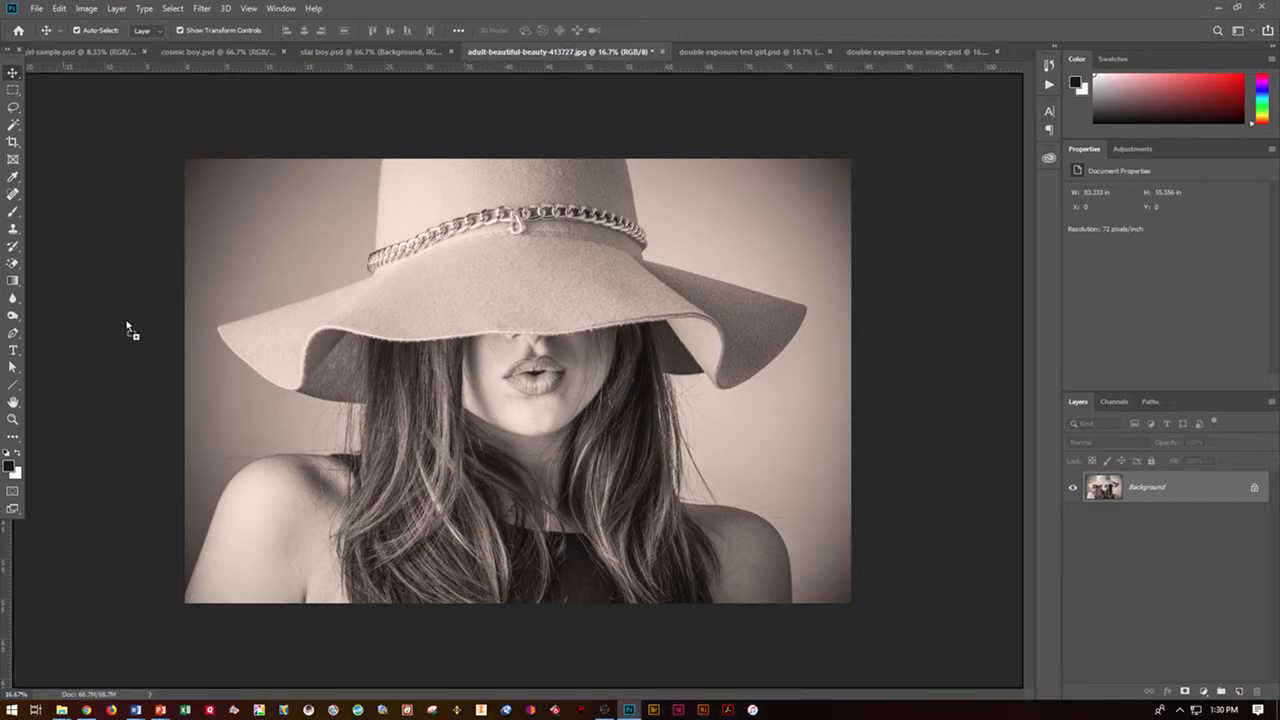
drag(437, 365, 187, 158)
drag(566, 407, 855, 605)
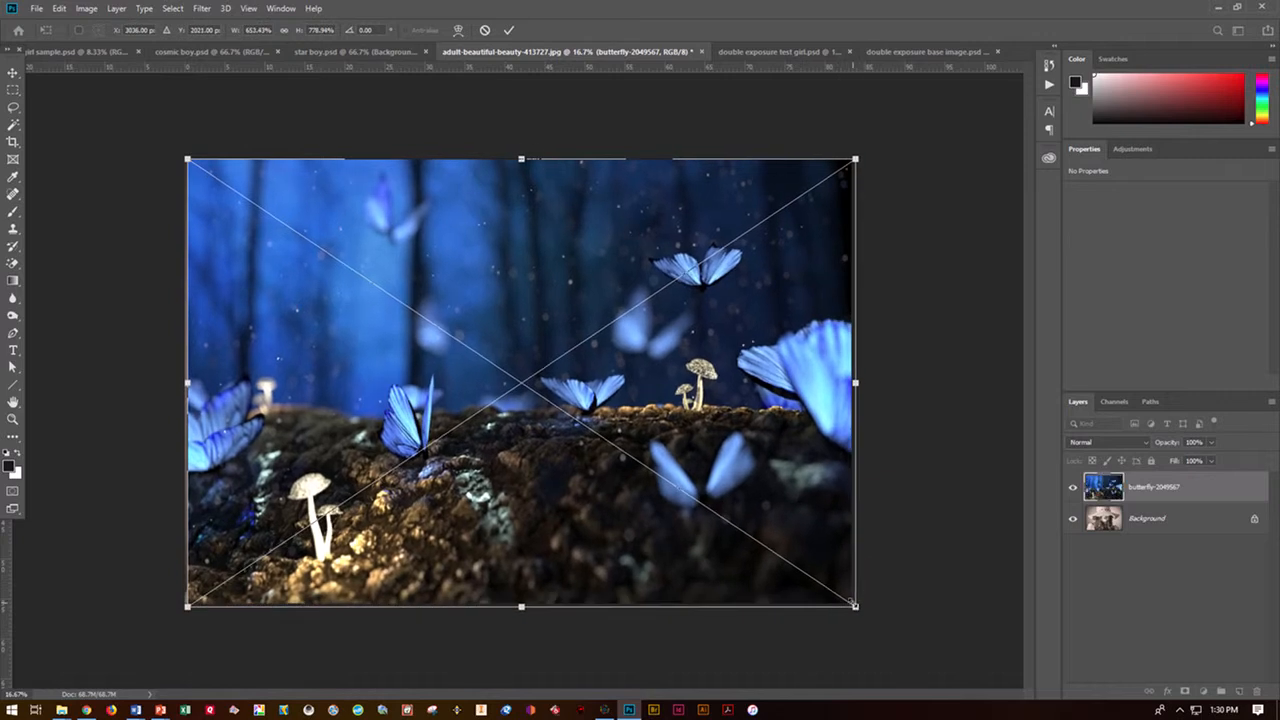
key(Return)
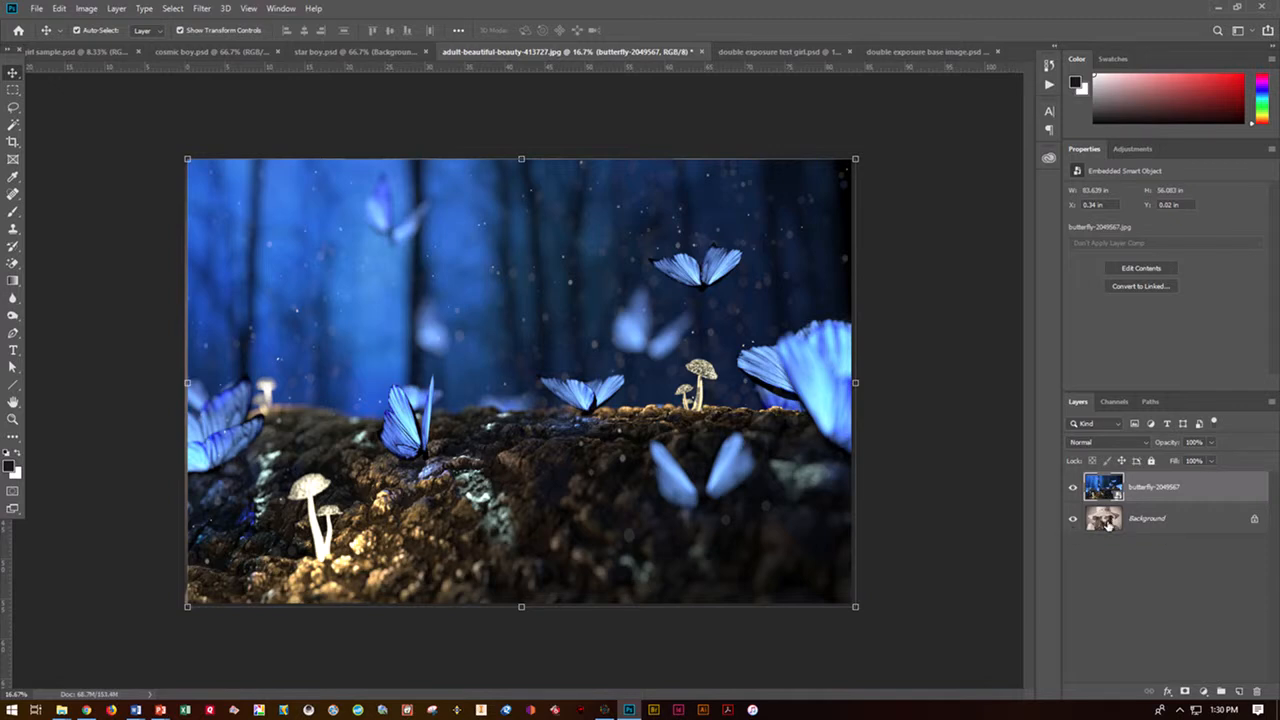
Step: Convert the portrait's Background layer to a smart object
right_click(1106, 522)
click(1180, 594)
right_click(1141, 516)
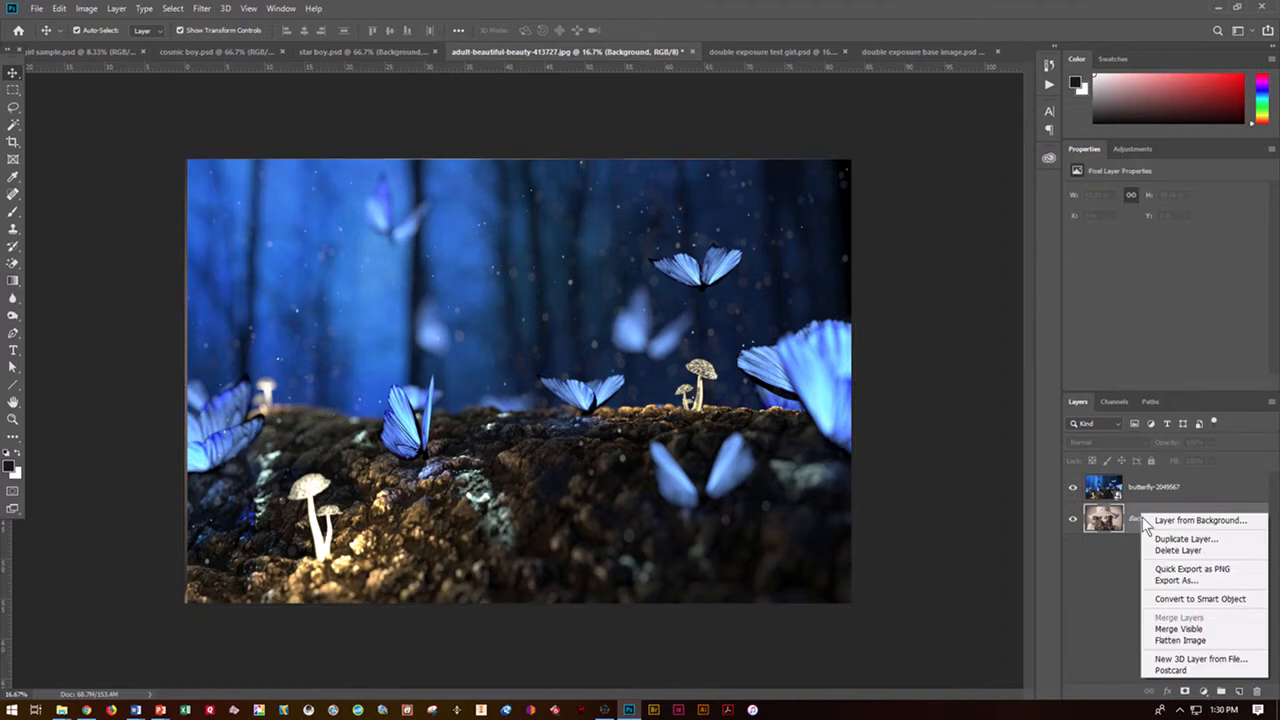
click(1160, 566)
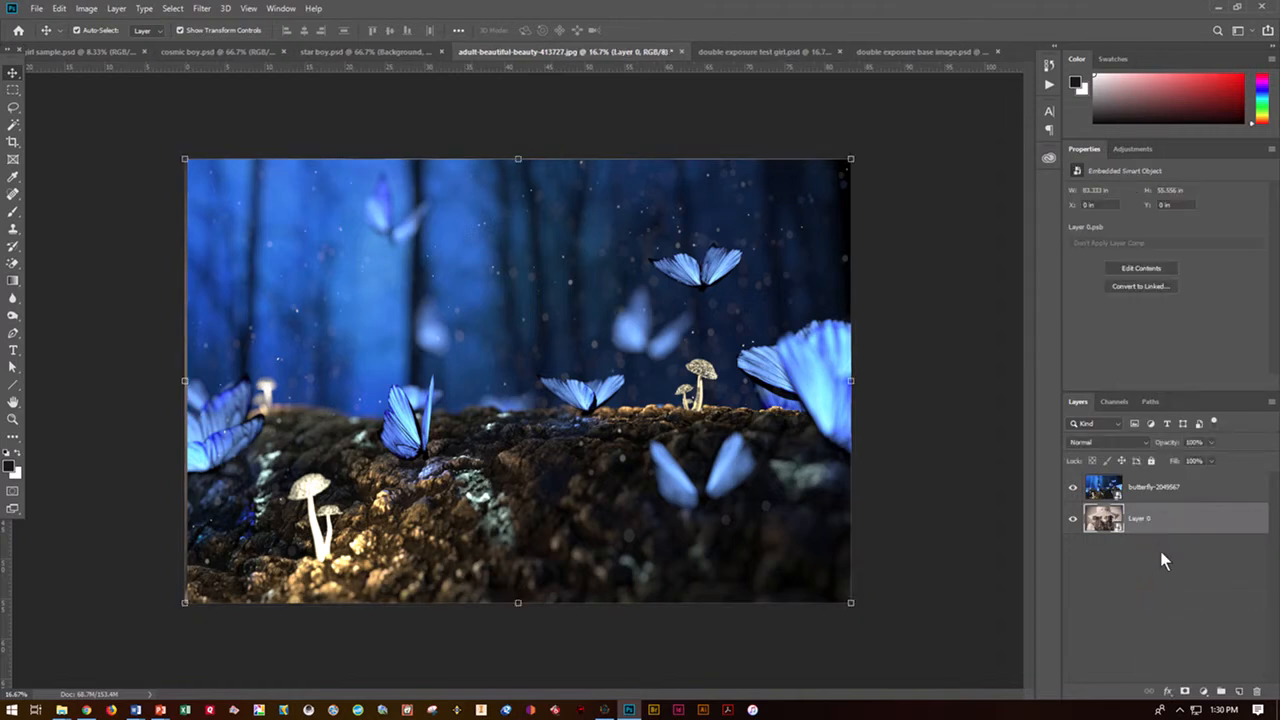
Step: Add a Black & White adjustment layer and place it above the butterfly layer
click(1203, 693)
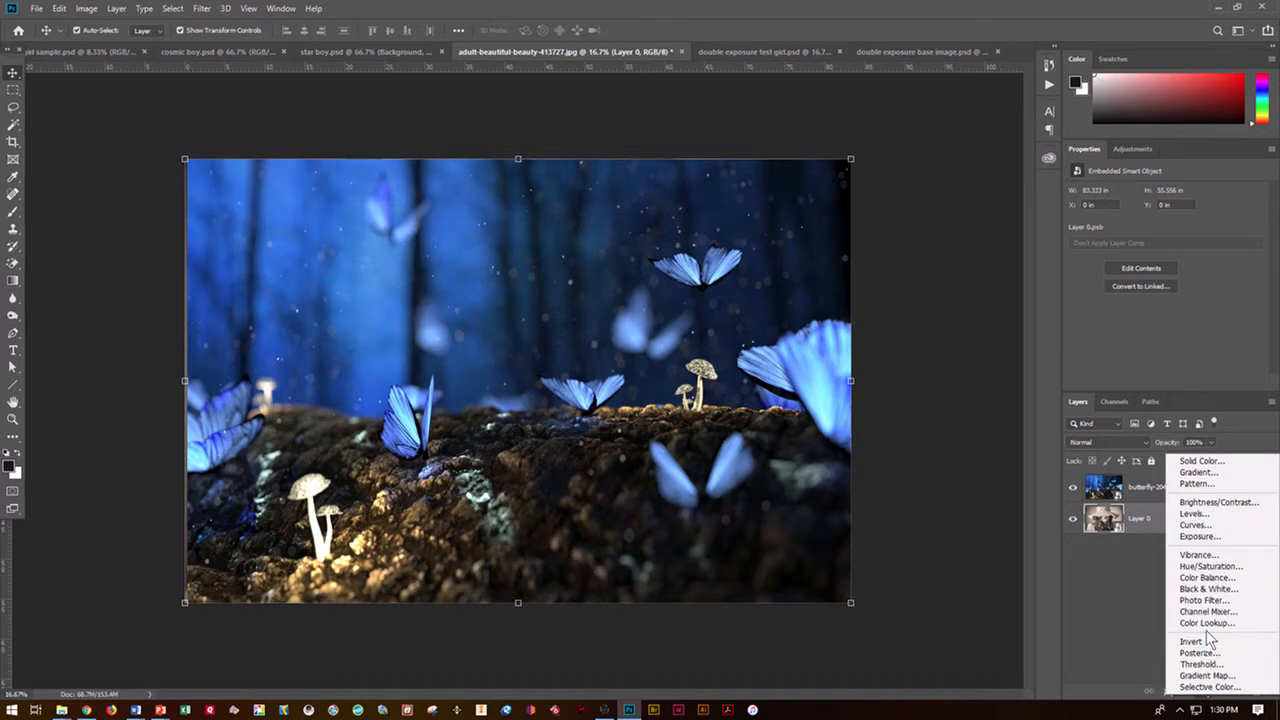
click(1210, 589)
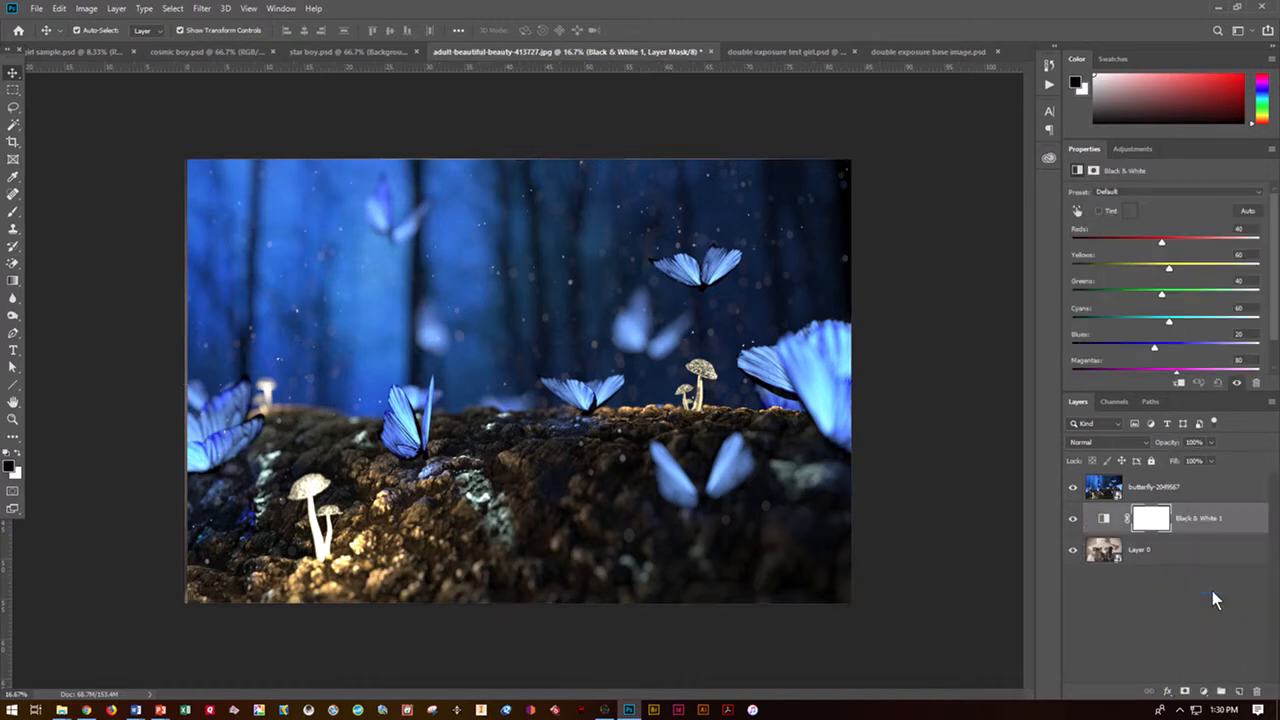
drag(1188, 516, 1185, 478)
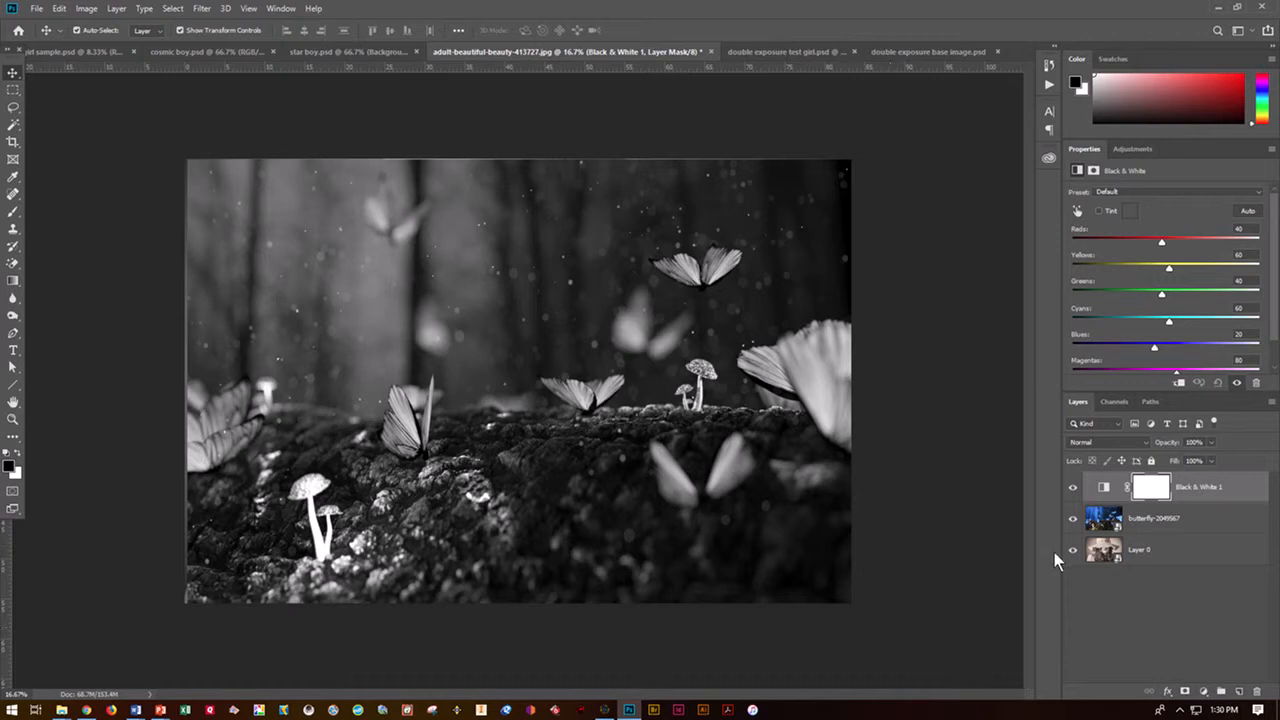
Step: Set the butterfly layer's blend mode to Lighten
click(1145, 520)
click(1128, 445)
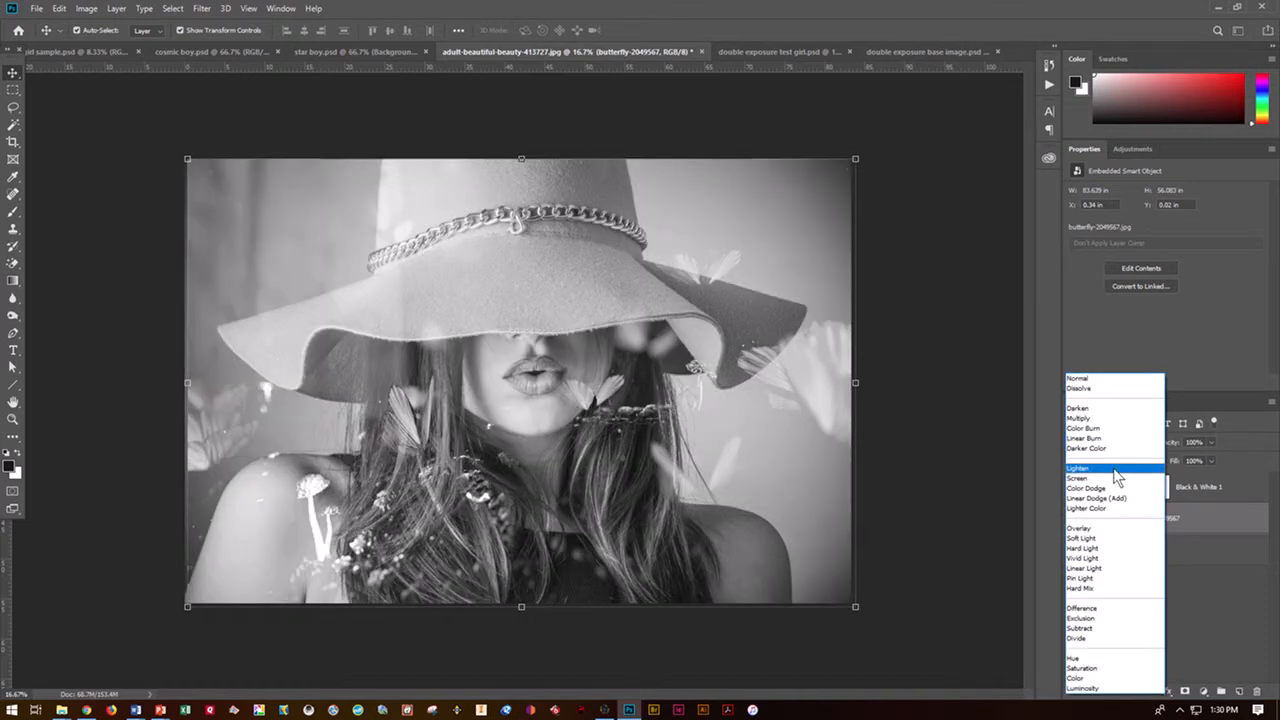
click(1117, 470)
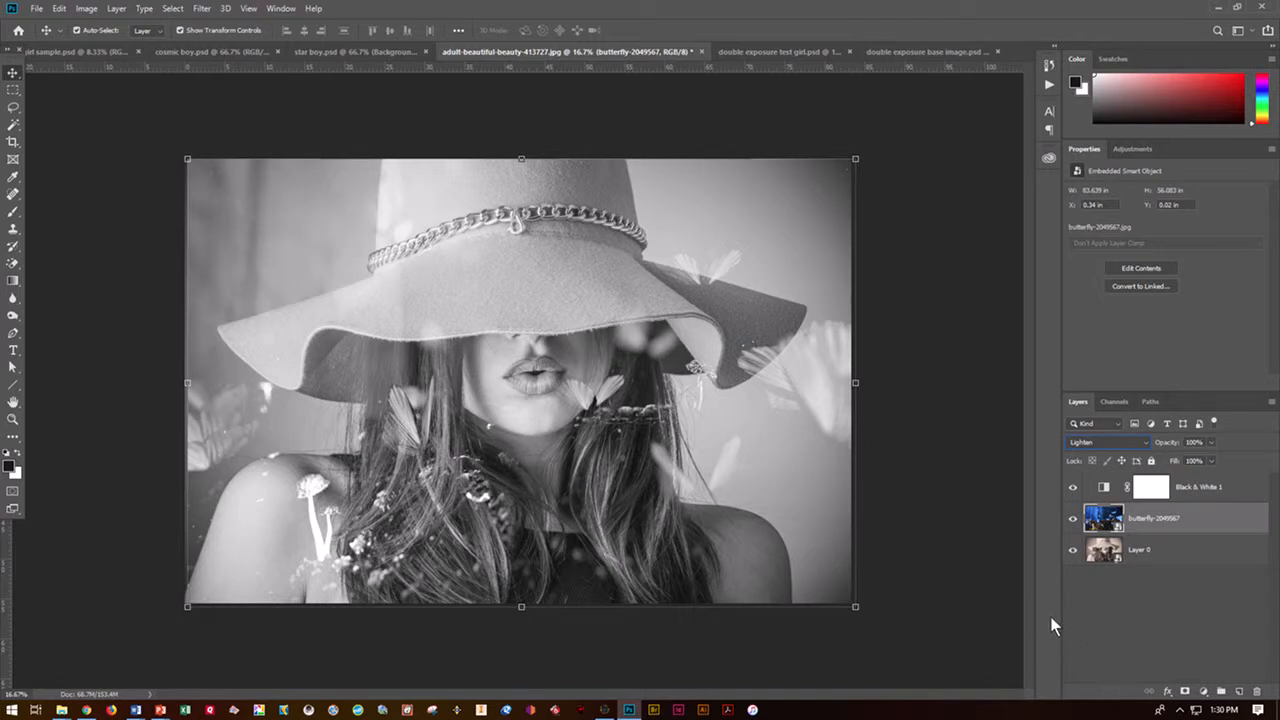
Step: Apply Levels to the butterfly layer with input black at 71 and input white at 200
key(ctrl+l)
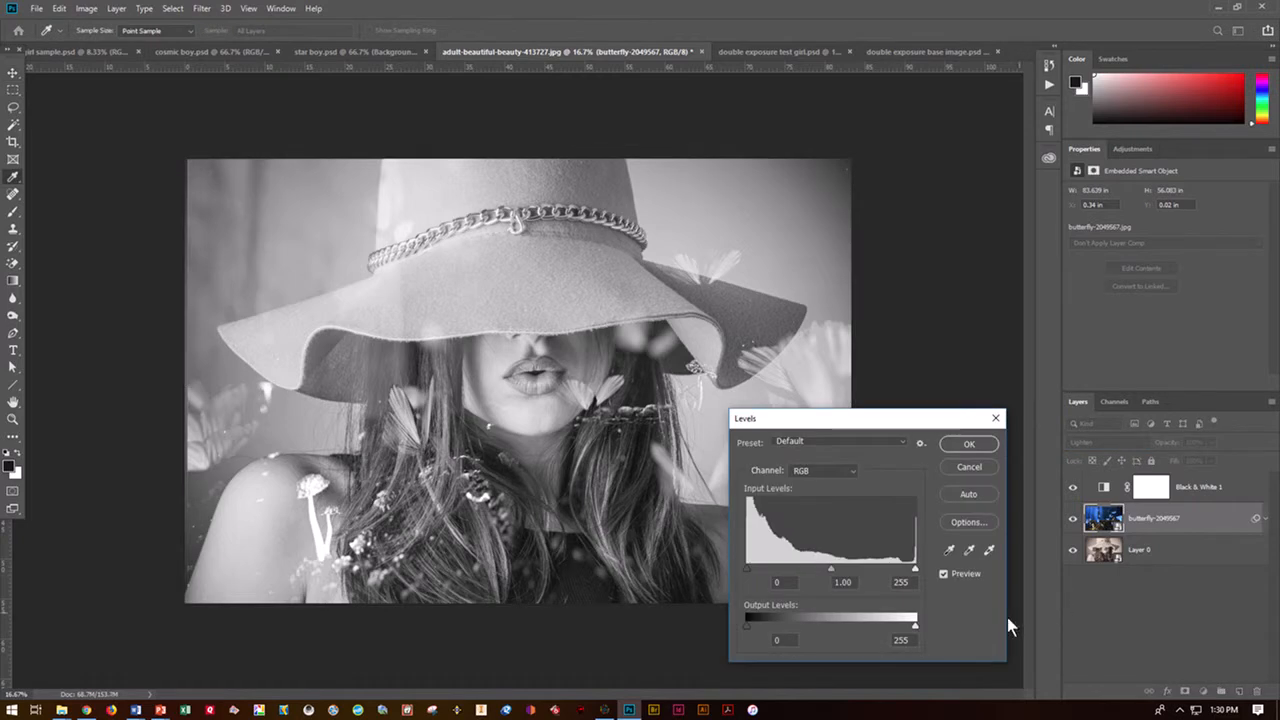
drag(916, 569, 880, 572)
drag(747, 569, 793, 567)
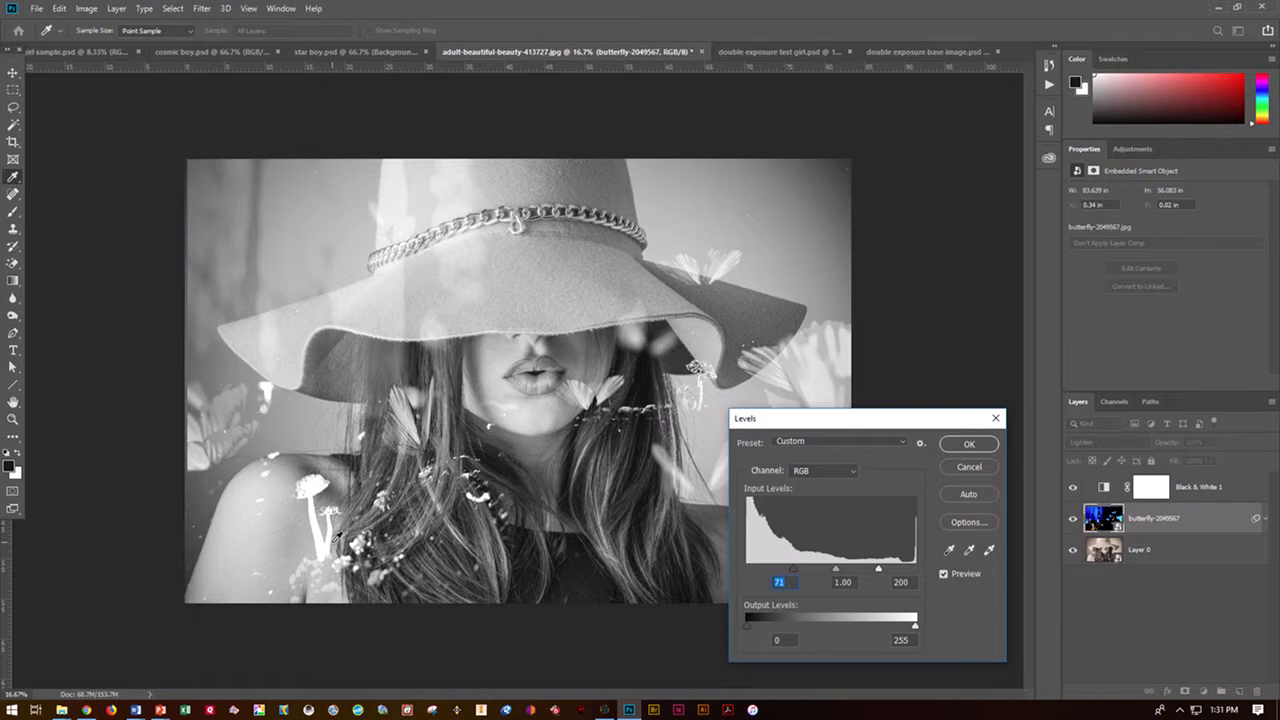
click(967, 443)
key(v)
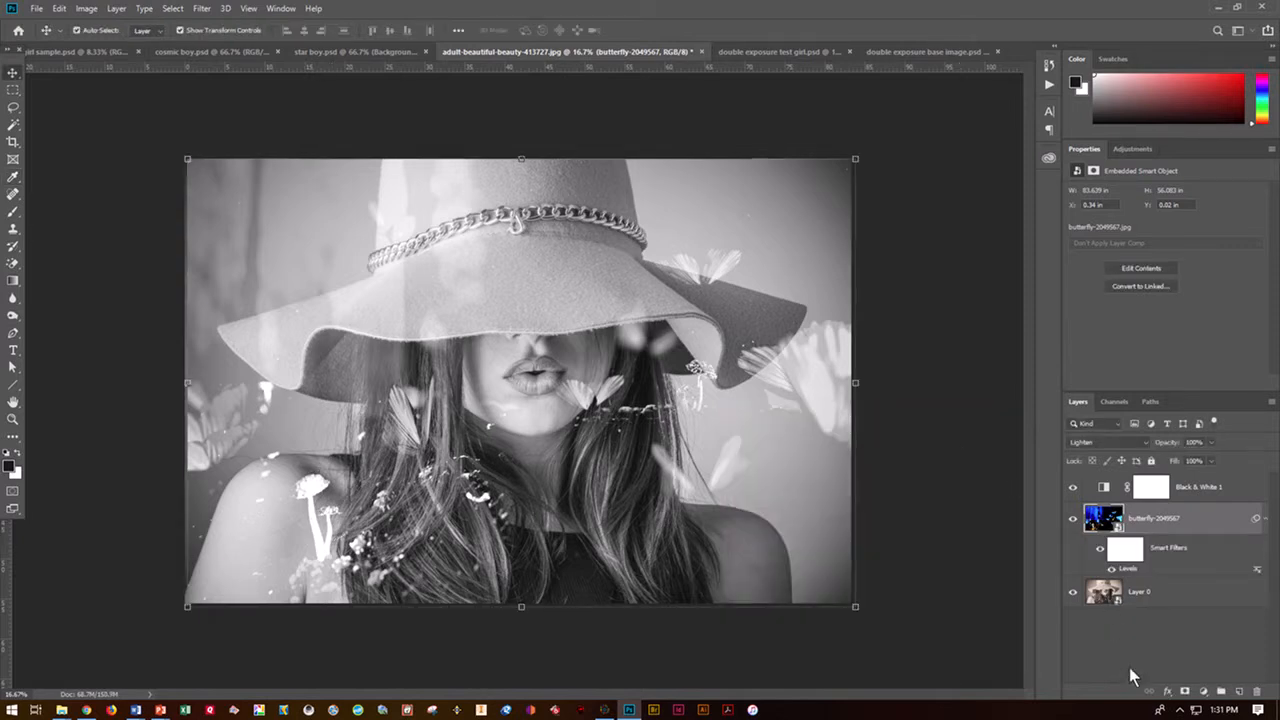
Step: Mask the butterfly layer and paint black over the mushrooms and ground texture on the shoulder, hair and beneath the hat brim
click(1185, 693)
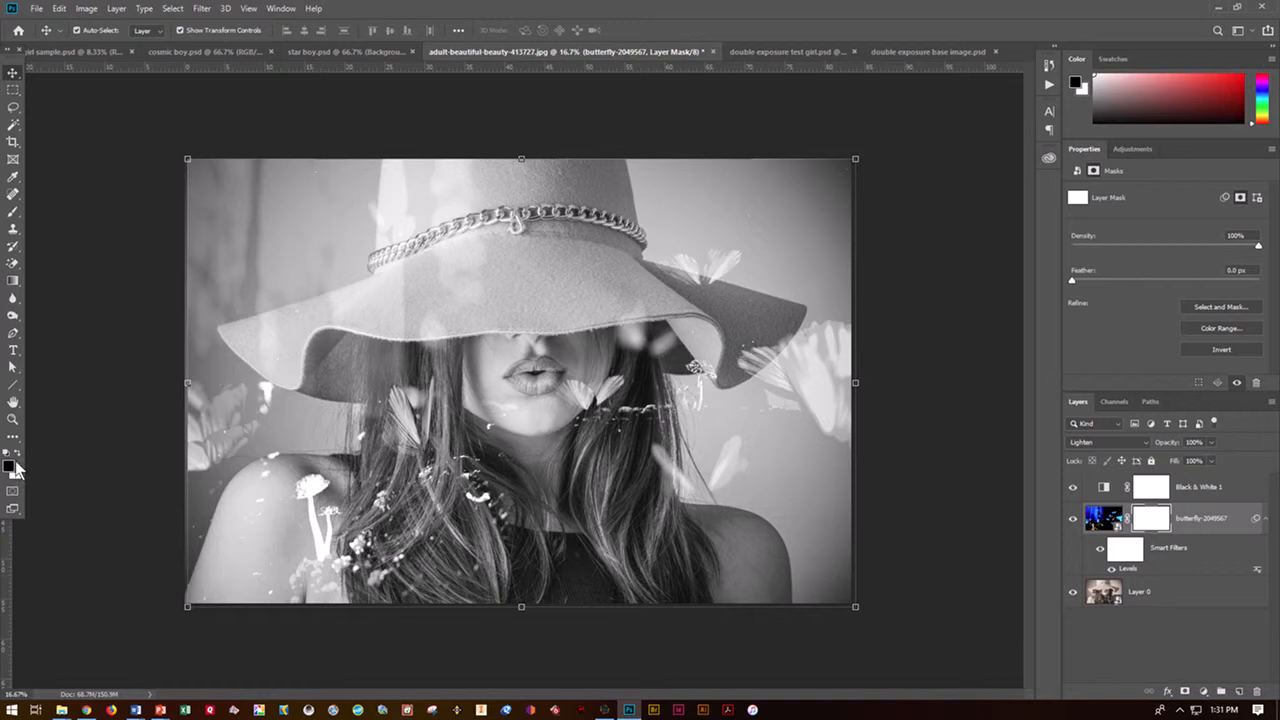
click(13, 213)
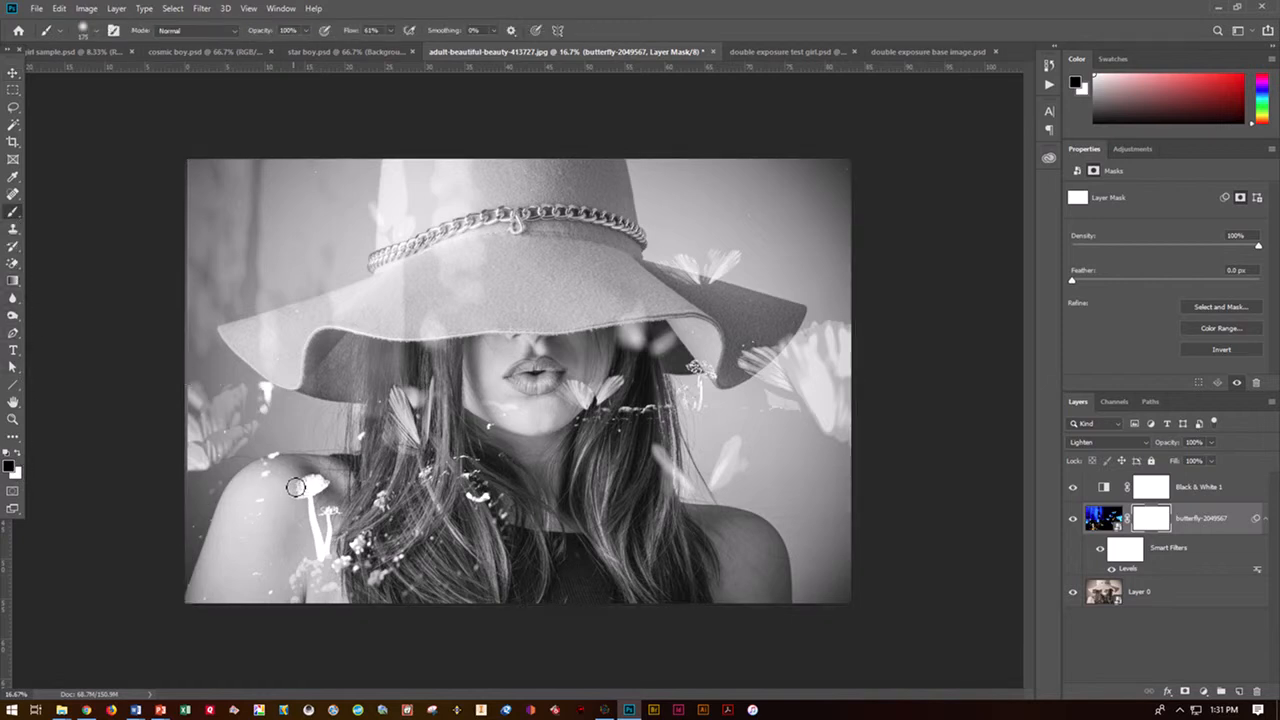
mouse_move(330, 476)
mouse_down()
mouse_move(277, 494)
mouse_move(316, 506)
mouse_move(322, 522)
mouse_move(318, 500)
mouse_move(360, 544)
mouse_move(350, 562)
mouse_move(292, 578)
mouse_move(320, 593)
mouse_move(337, 563)
mouse_move(324, 483)
mouse_move(338, 487)
mouse_move(277, 477)
mouse_move(269, 467)
mouse_move(282, 460)
mouse_move(236, 584)
mouse_move(264, 591)
mouse_move(259, 602)
mouse_move(217, 572)
mouse_move(211, 597)
mouse_move(294, 600)
mouse_up()
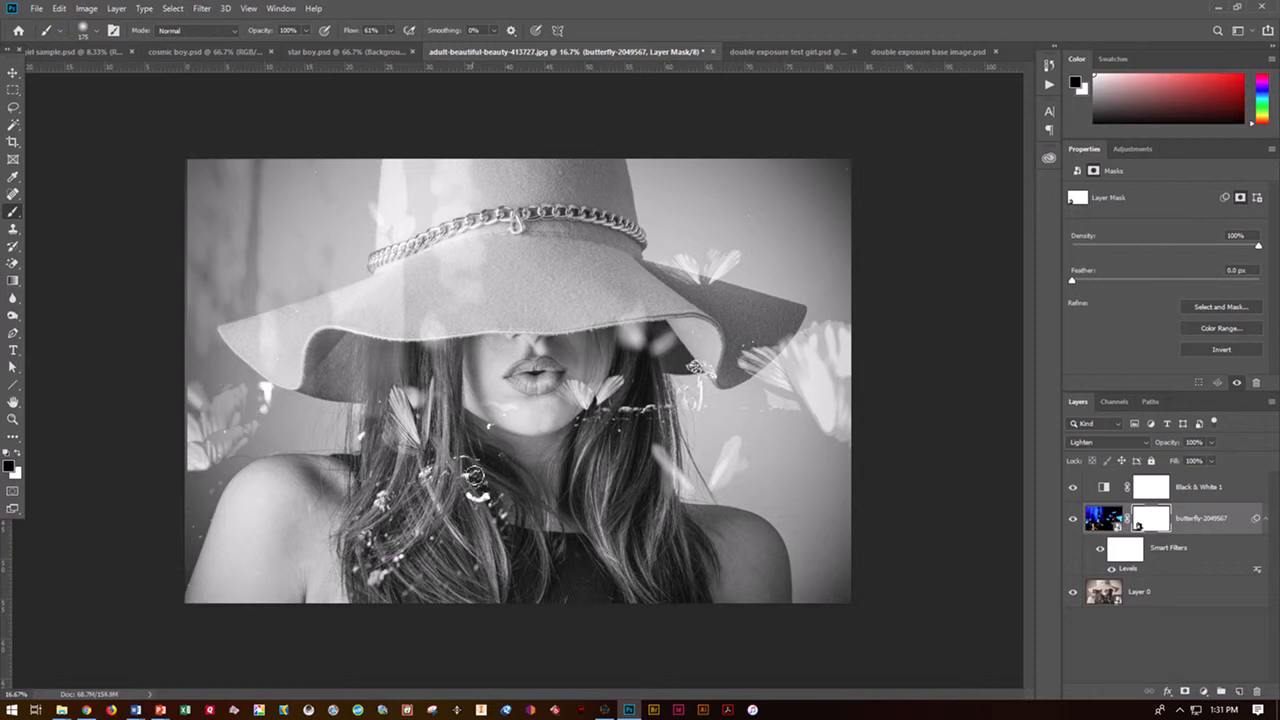
mouse_move(478, 467)
mouse_down()
mouse_move(426, 479)
mouse_move(458, 465)
mouse_move(486, 486)
mouse_move(439, 493)
mouse_move(492, 490)
mouse_move(459, 507)
mouse_move(512, 495)
mouse_move(496, 517)
mouse_move(505, 550)
mouse_move(452, 534)
mouse_move(427, 547)
mouse_move(403, 527)
mouse_move(406, 562)
mouse_move(363, 567)
mouse_up()
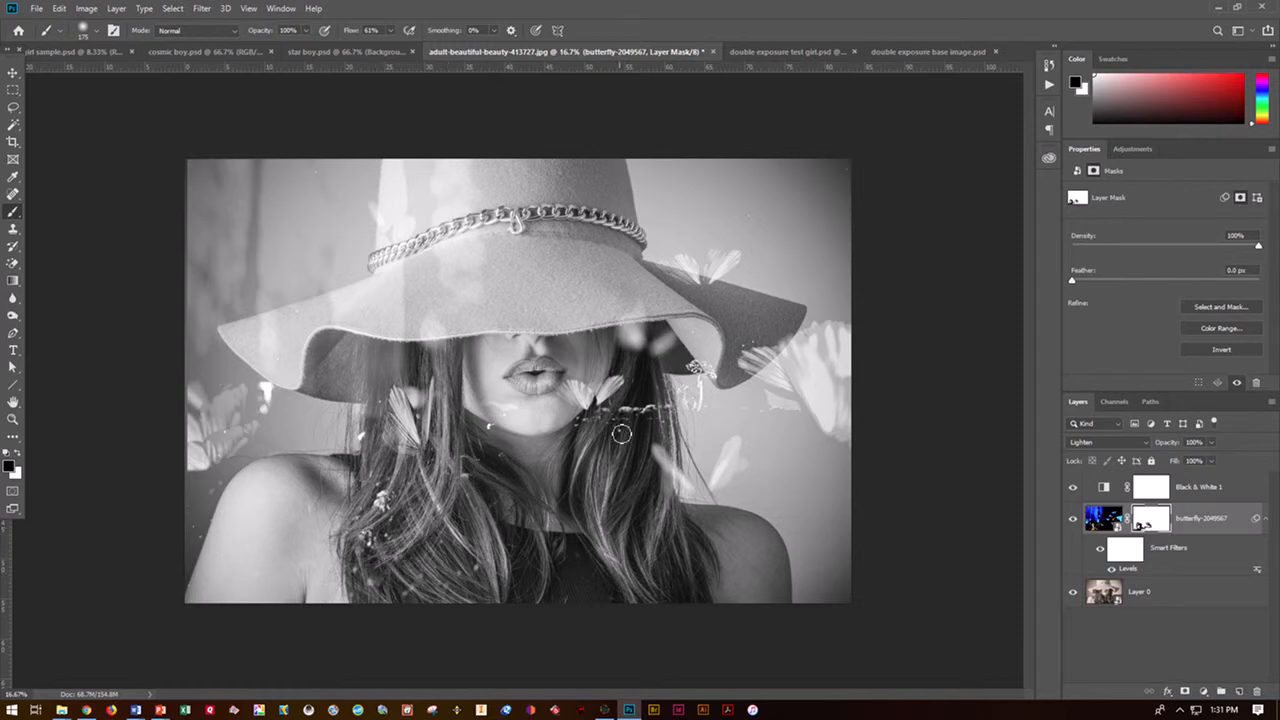
mouse_move(696, 370)
mouse_down()
mouse_move(715, 385)
mouse_move(689, 372)
mouse_move(700, 362)
mouse_move(685, 427)
mouse_move(649, 410)
mouse_move(692, 388)
mouse_move(797, 407)
mouse_move(754, 414)
mouse_up()
drag(612, 430, 658, 427)
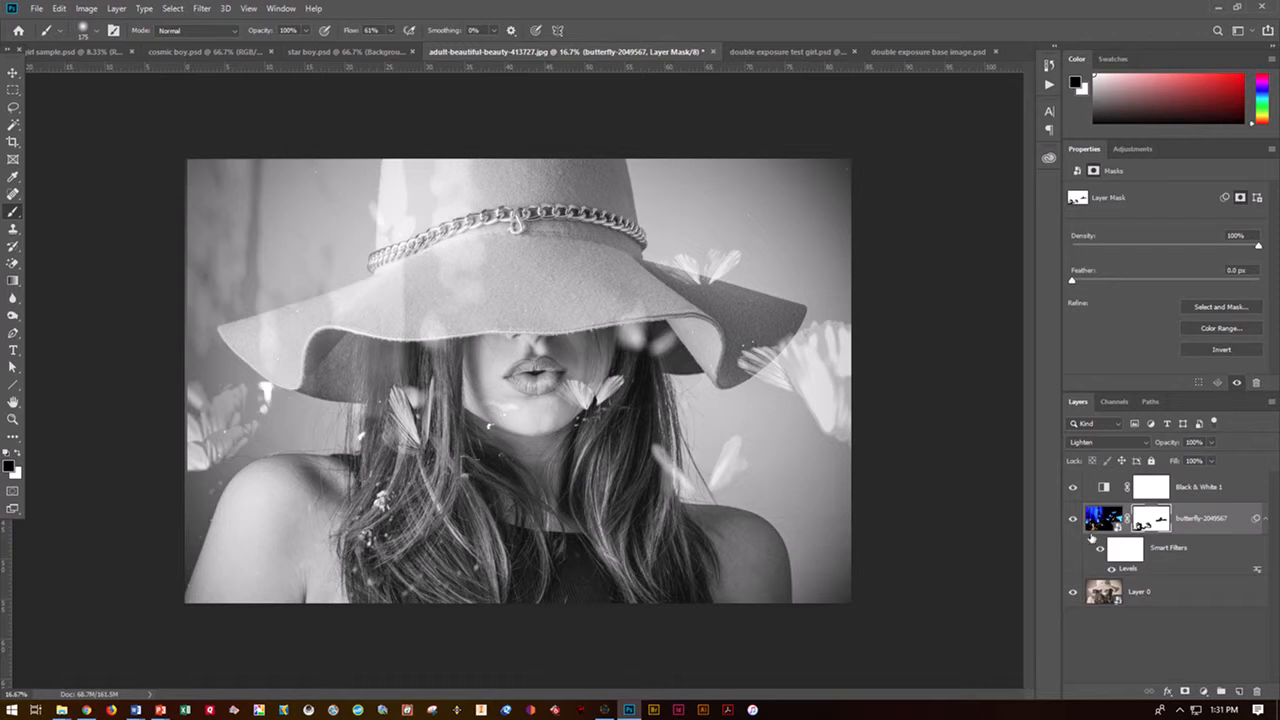
right_click(1098, 530)
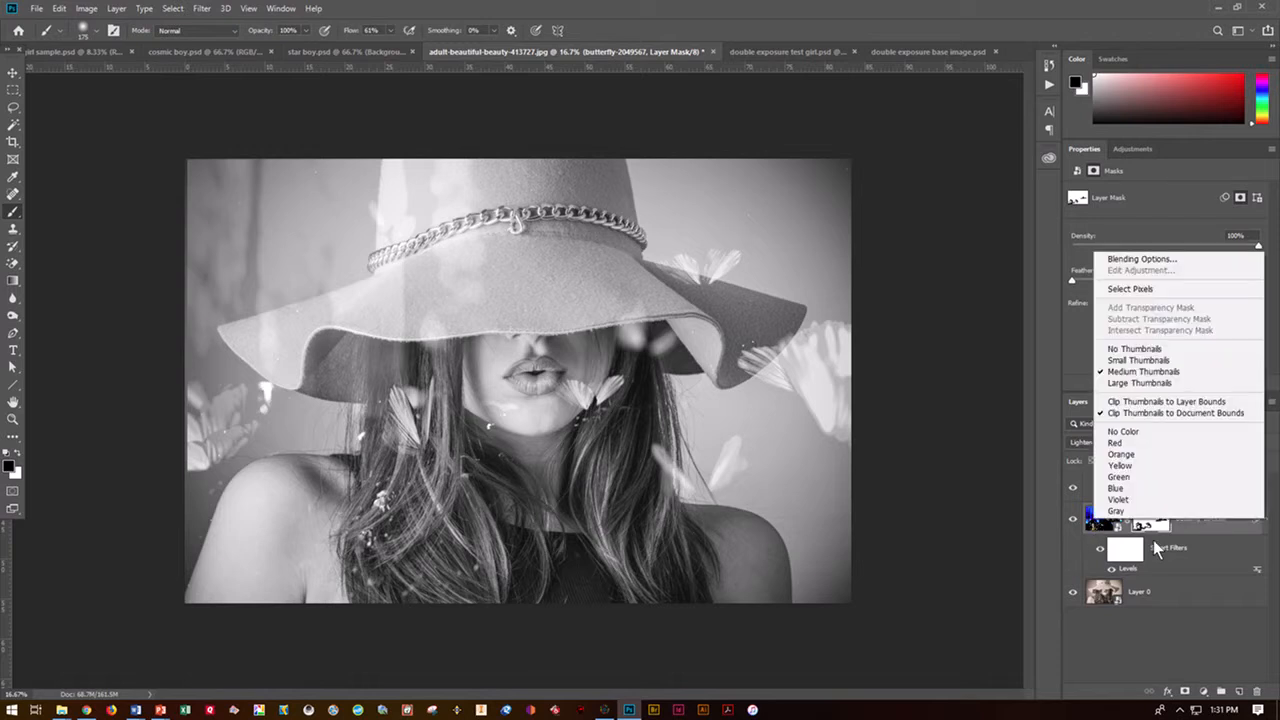
key(Escape)
right_click(1208, 520)
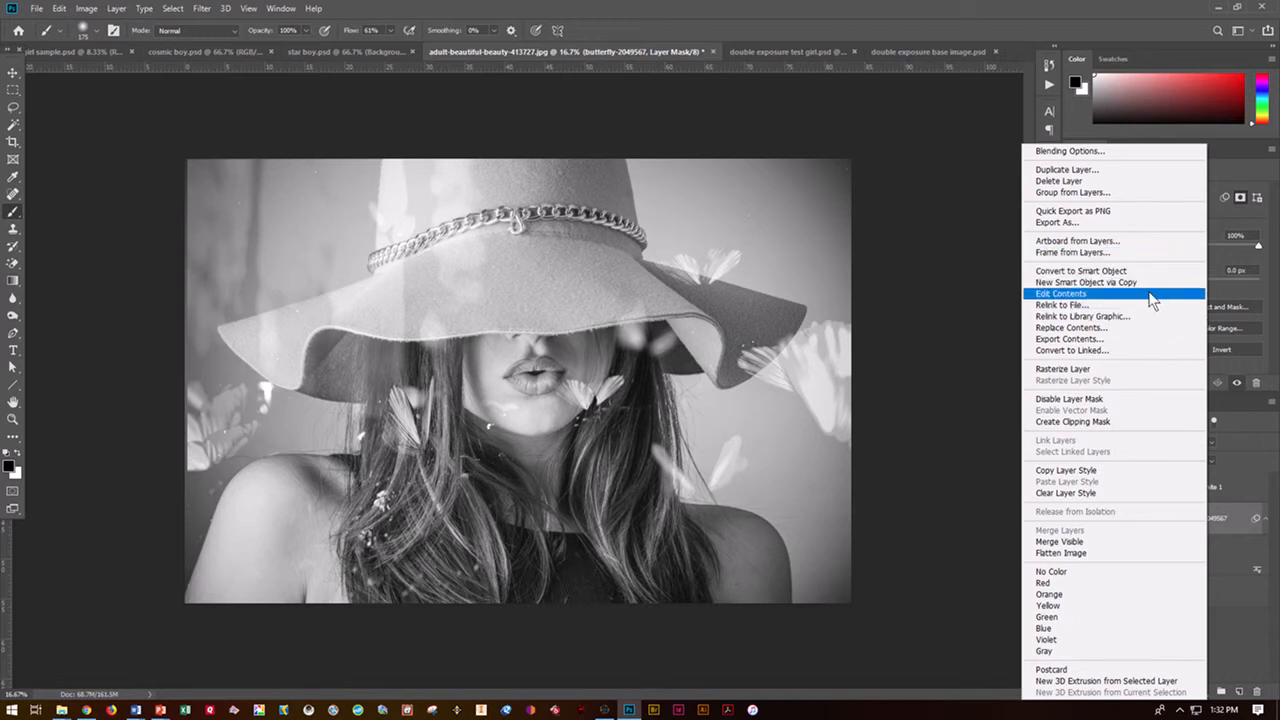
click(1130, 170)
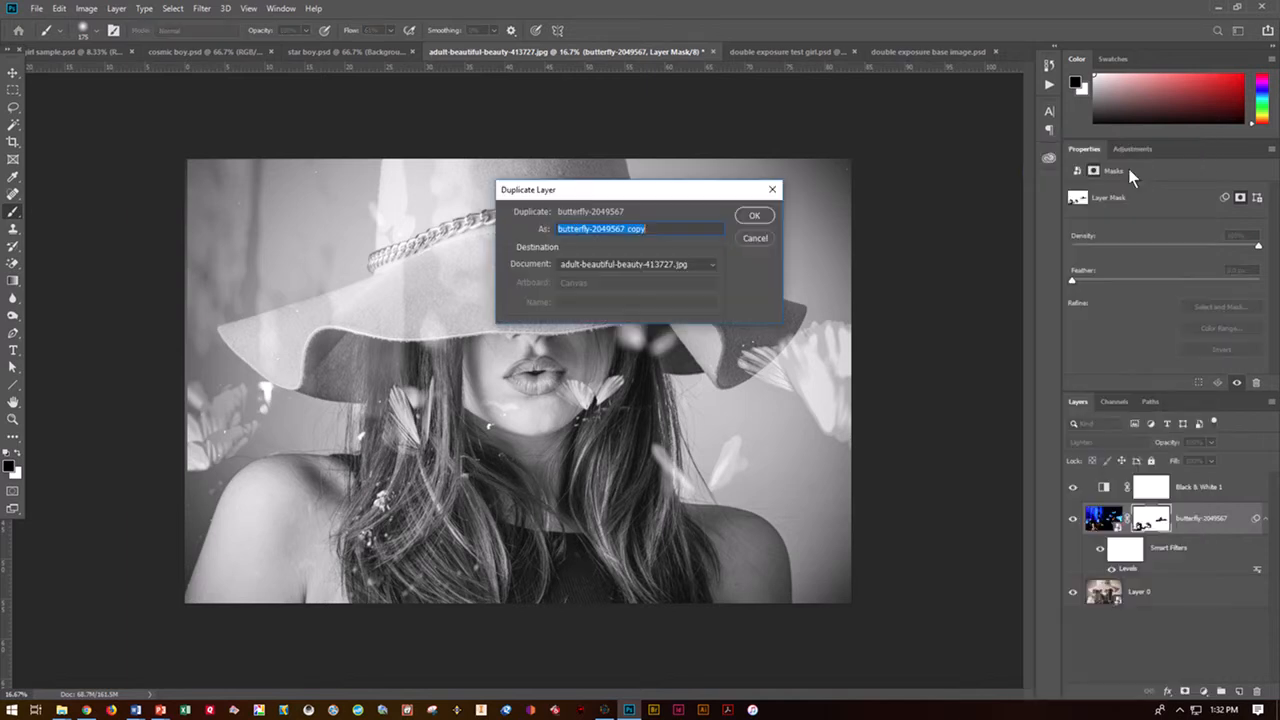
click(757, 216)
click(1152, 520)
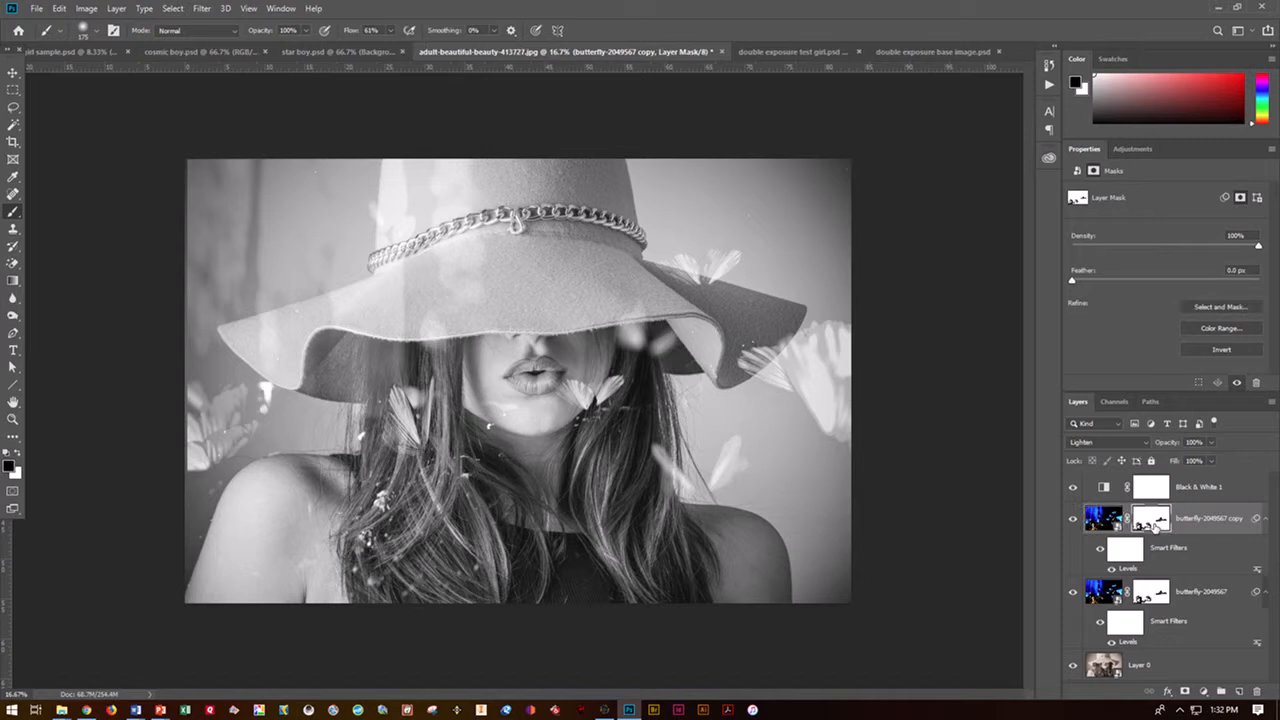
key(ctrl+z)
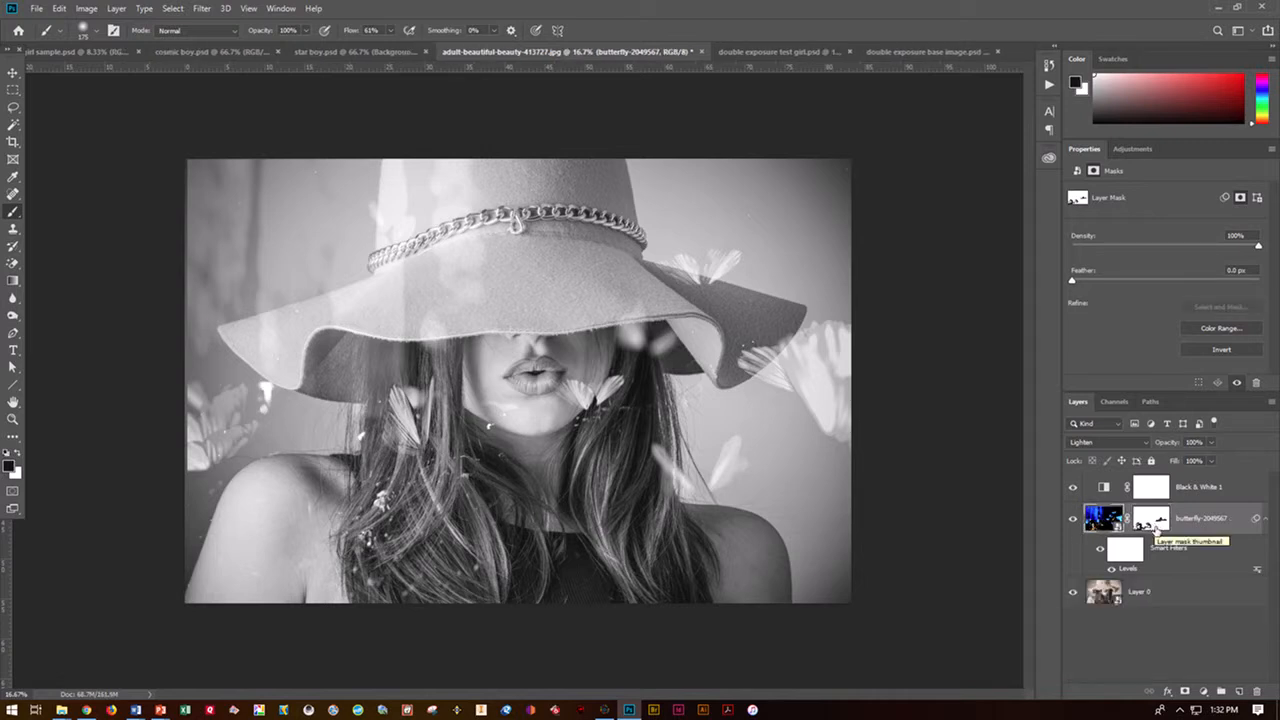
Step: Duplicate the butterfly layer and delete the layer mask from the copy
key(ctrl+j)
click(1163, 532)
drag(1157, 527, 1257, 691)
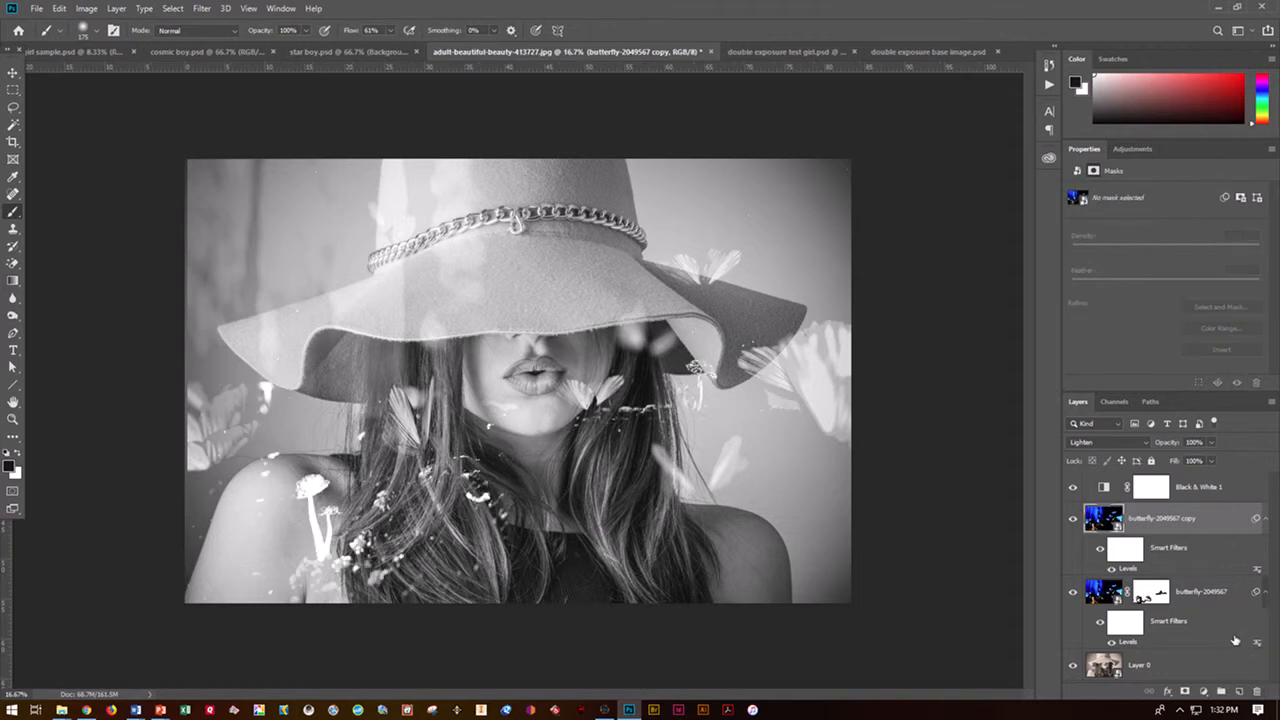
click(1118, 530)
Step: Flip the butterfly copy horizontally and move it to about X -3.31 in, Y -7.72 in
click(13, 73)
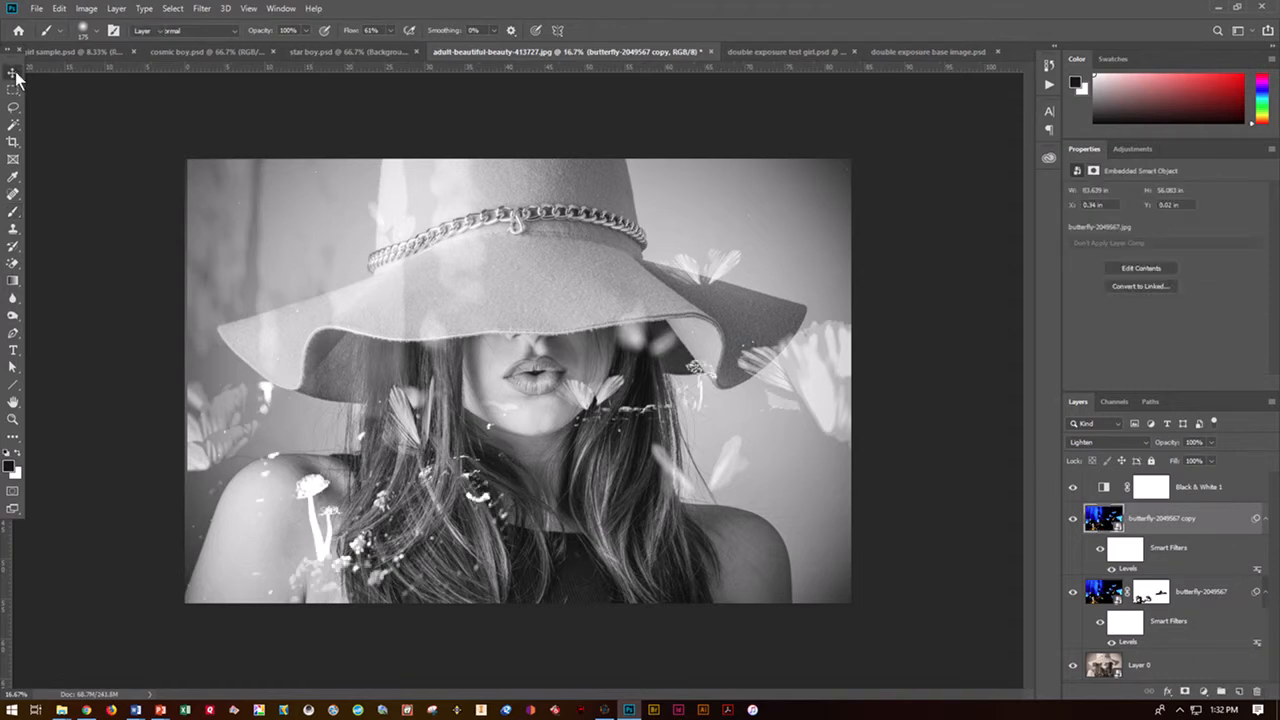
drag(398, 432, 340, 338)
click(60, 8)
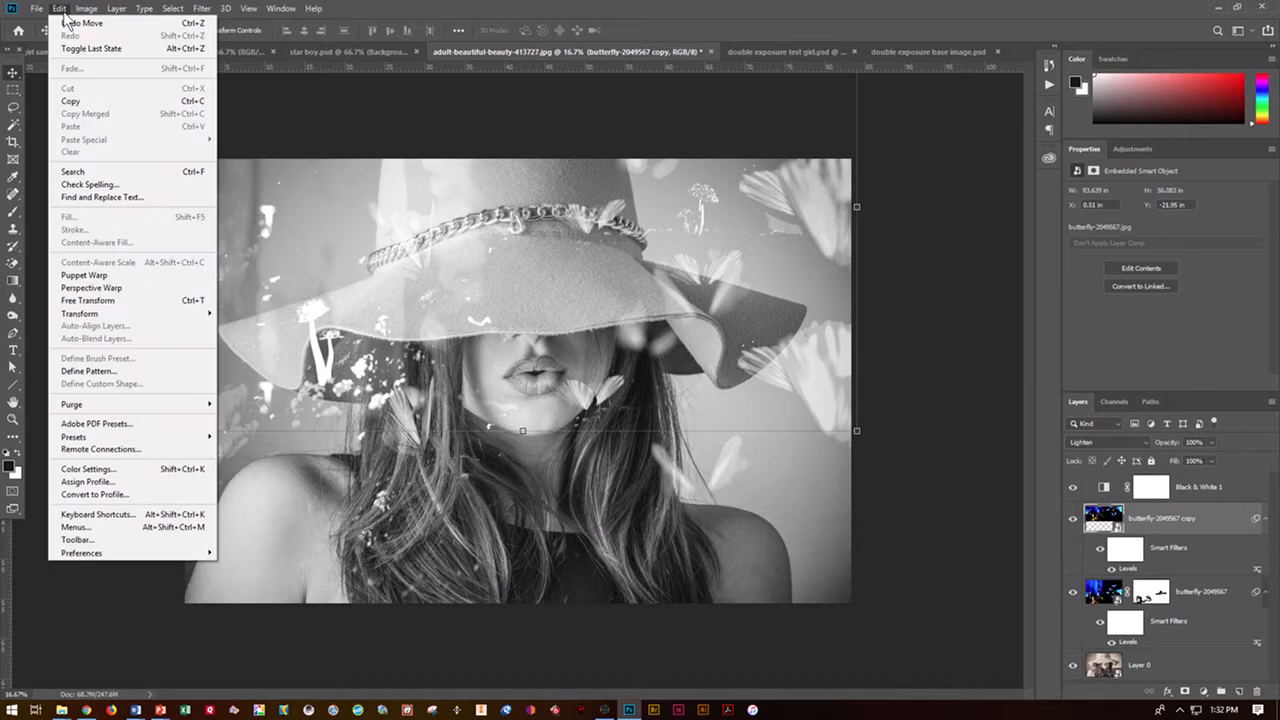
mouse_move(88, 316)
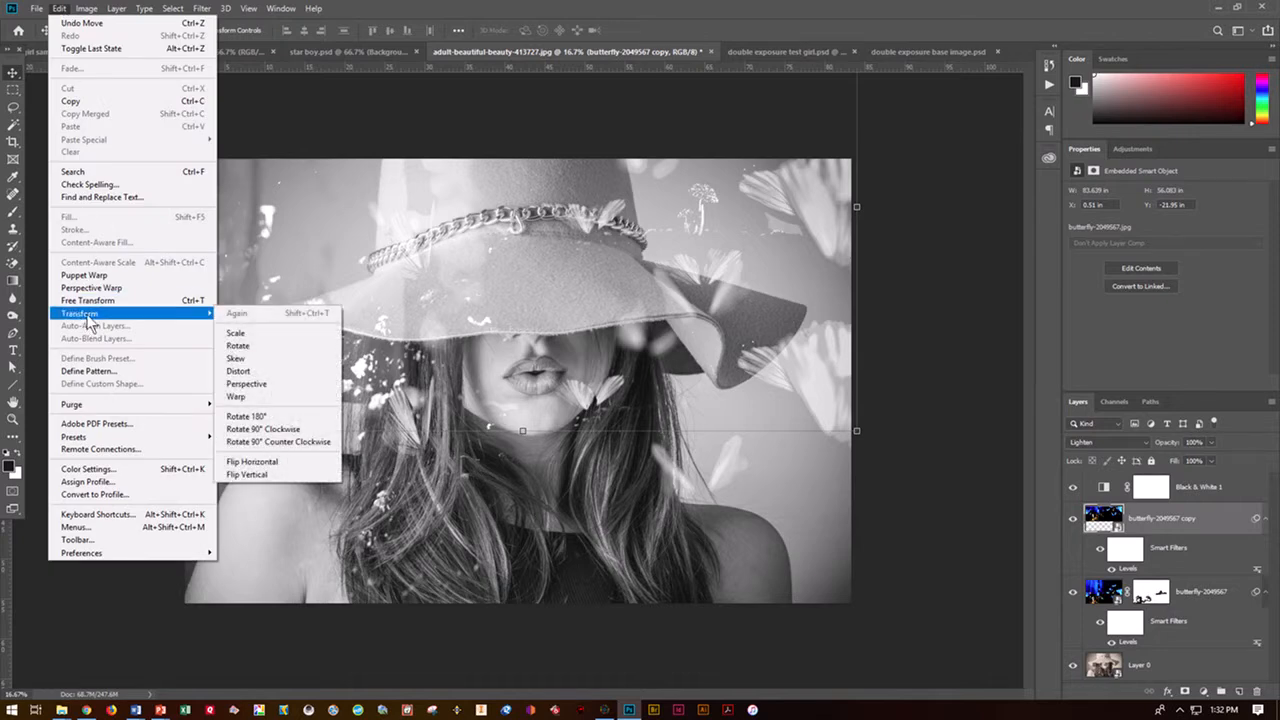
click(266, 464)
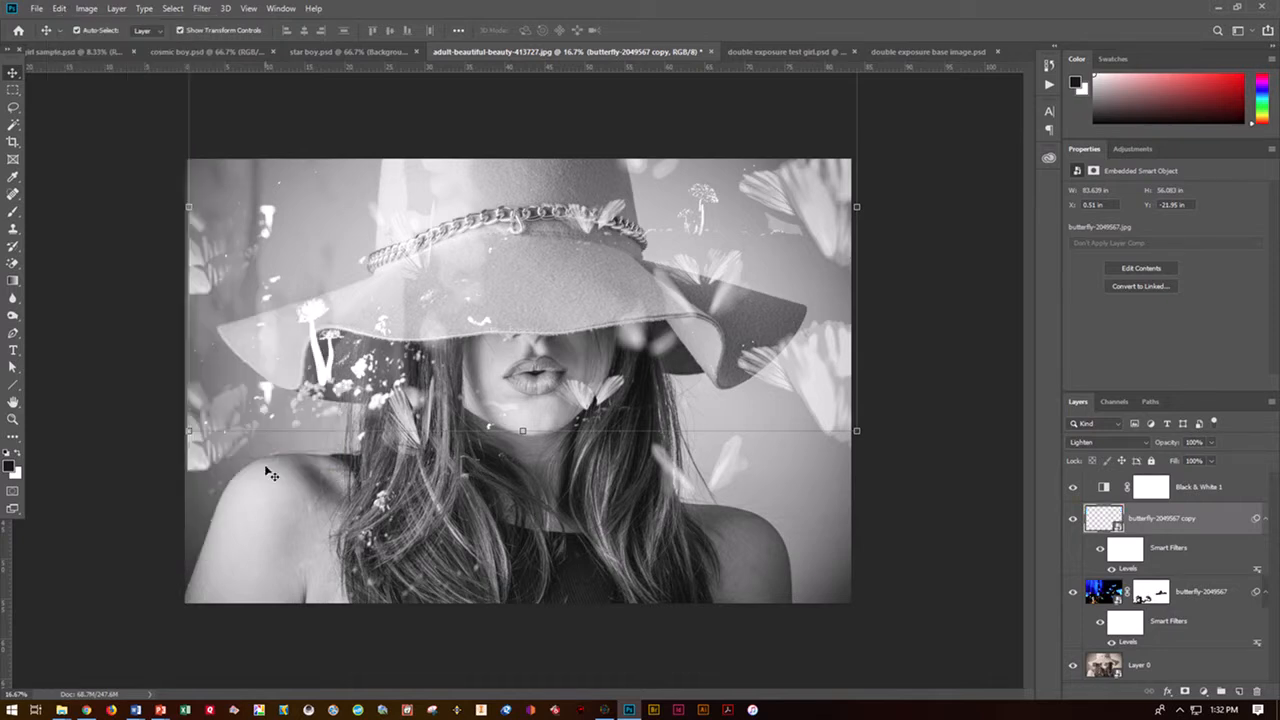
drag(817, 257, 789, 379)
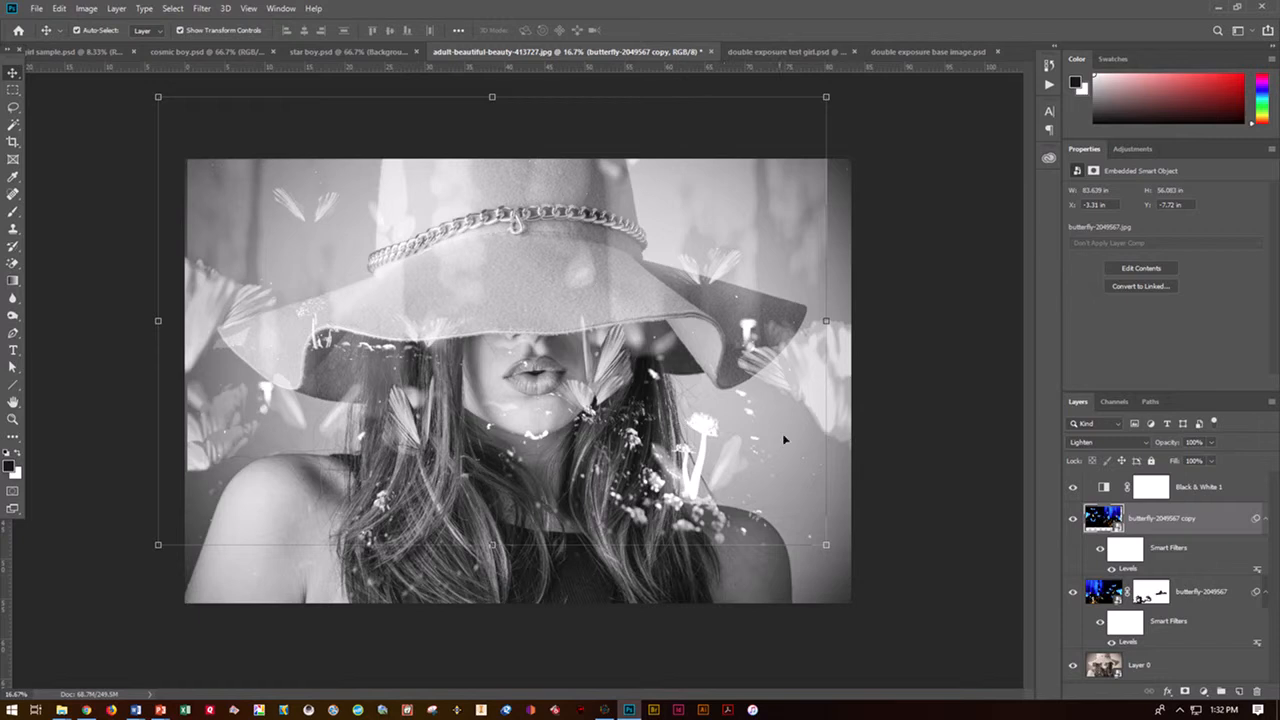
Step: Mask the butterfly copy and, with brush flow at 100%, paint black over its mushroom and the ground texture under the hat brim
click(1185, 692)
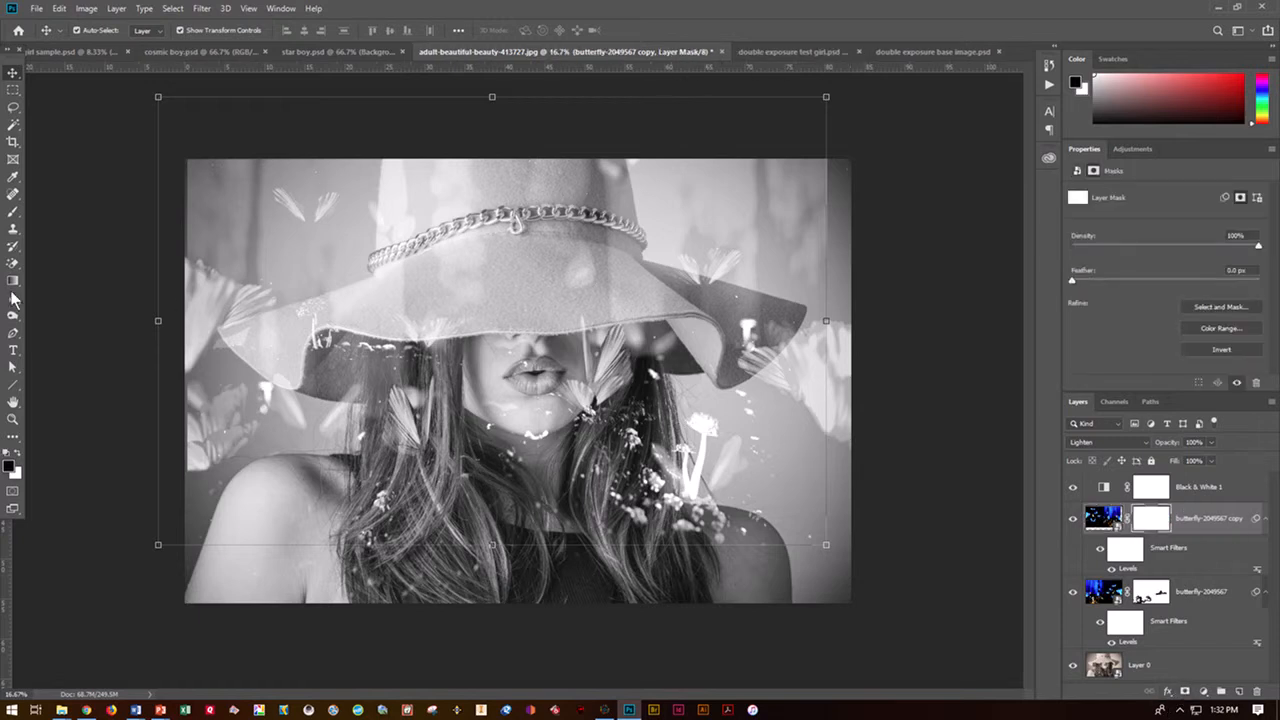
click(15, 210)
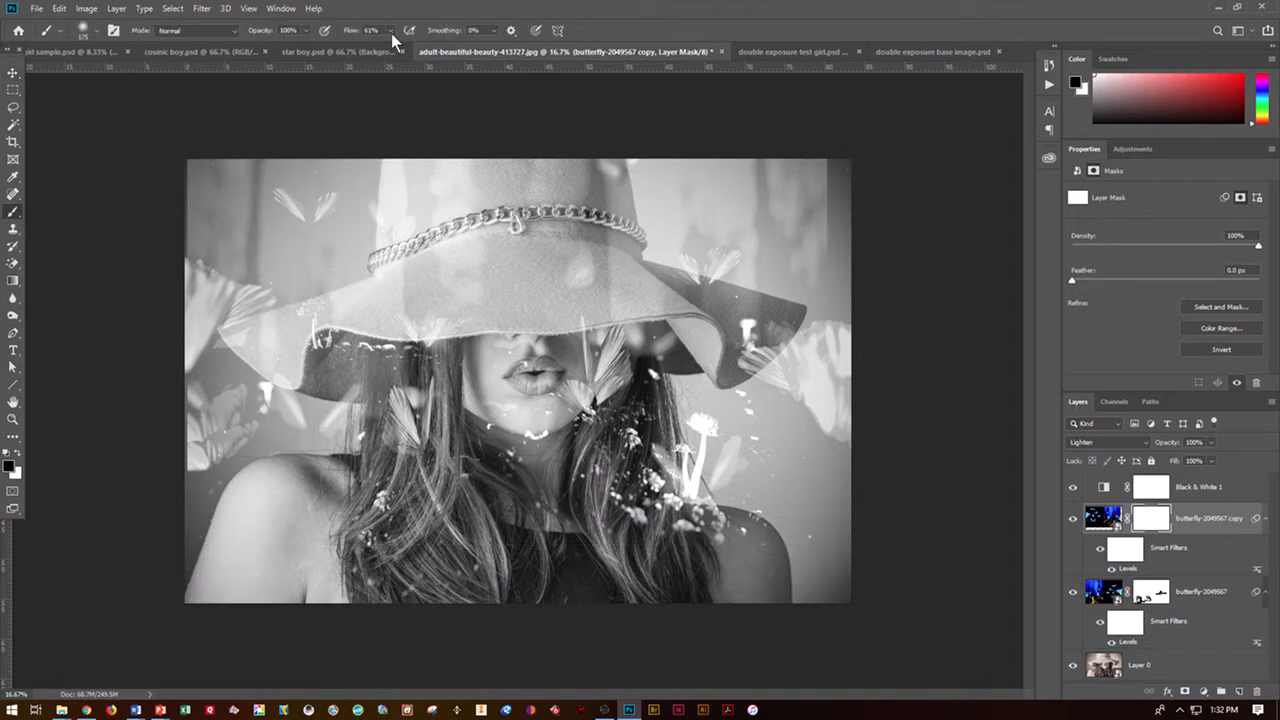
drag(390, 50, 434, 49)
mouse_move(723, 442)
mouse_down()
mouse_move(699, 491)
mouse_move(686, 434)
mouse_move(672, 473)
mouse_move(695, 502)
mouse_move(663, 447)
mouse_move(665, 466)
mouse_move(512, 444)
mouse_move(556, 434)
mouse_move(516, 435)
mouse_move(500, 406)
mouse_up()
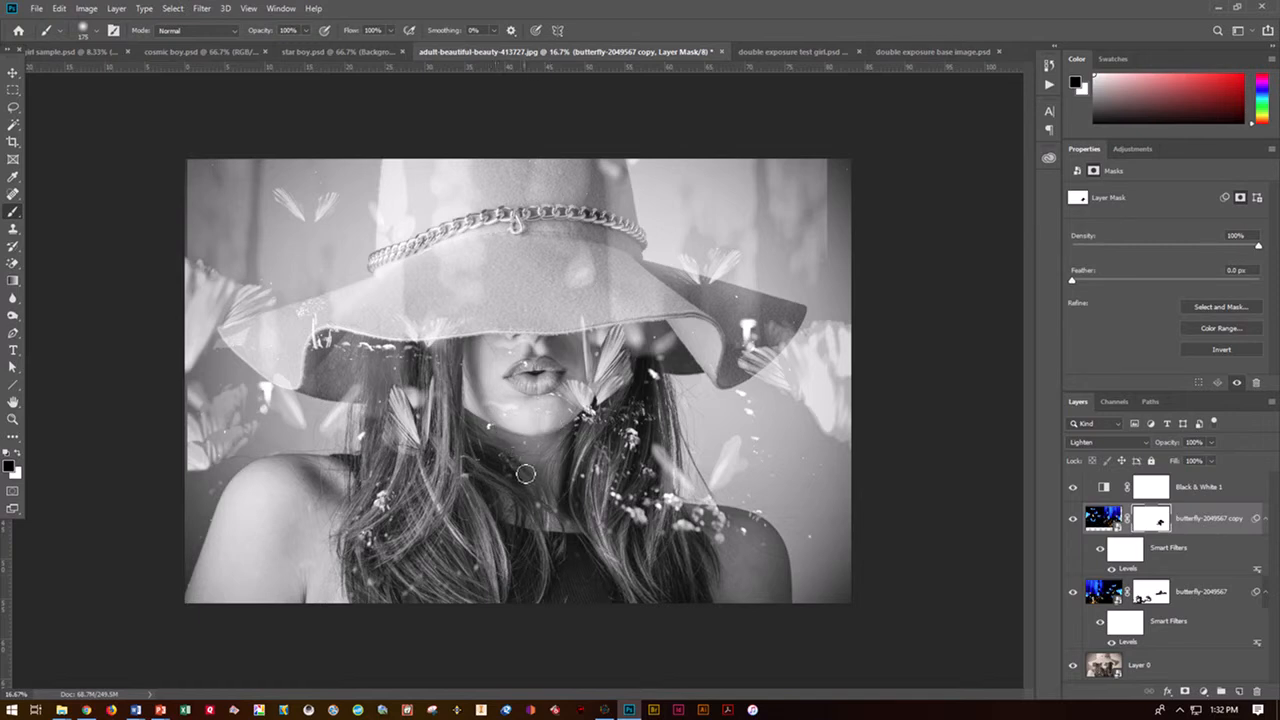
mouse_move(316, 338)
mouse_down()
mouse_move(326, 306)
mouse_move(298, 313)
mouse_move(318, 321)
mouse_move(319, 353)
mouse_move(323, 315)
mouse_move(344, 354)
mouse_move(410, 356)
mouse_move(333, 349)
mouse_up()
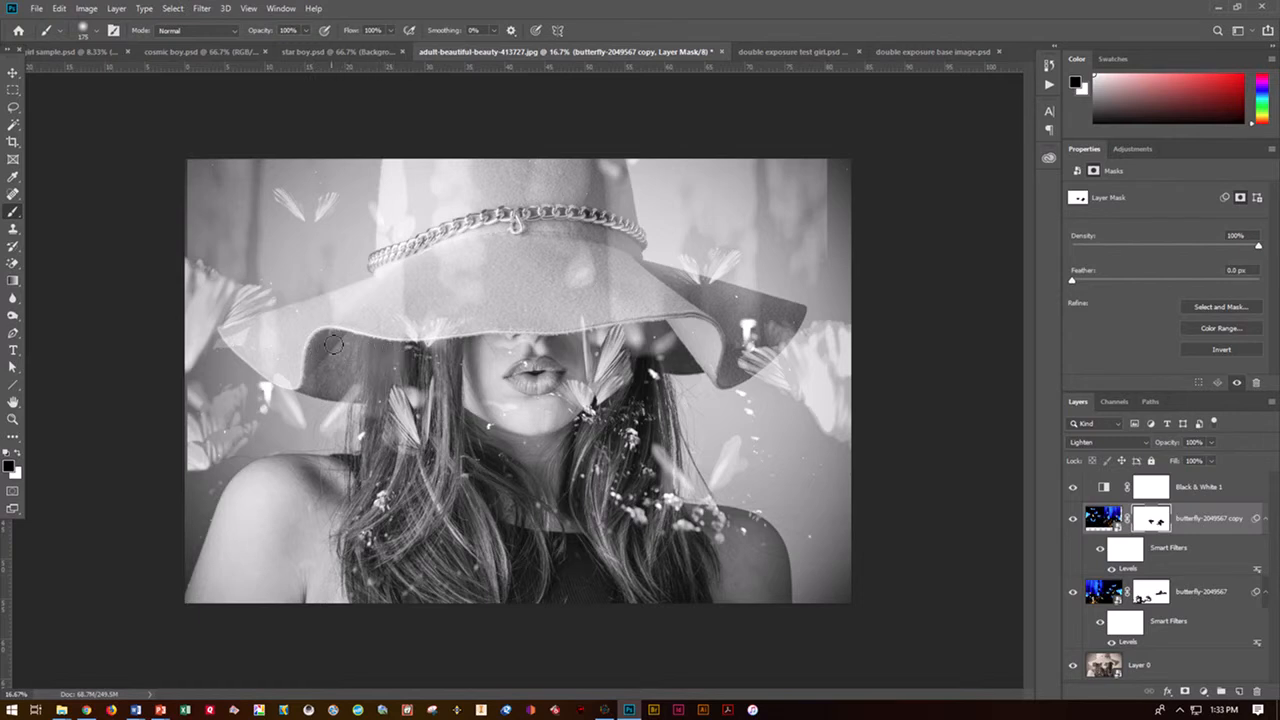
drag(313, 392, 298, 417)
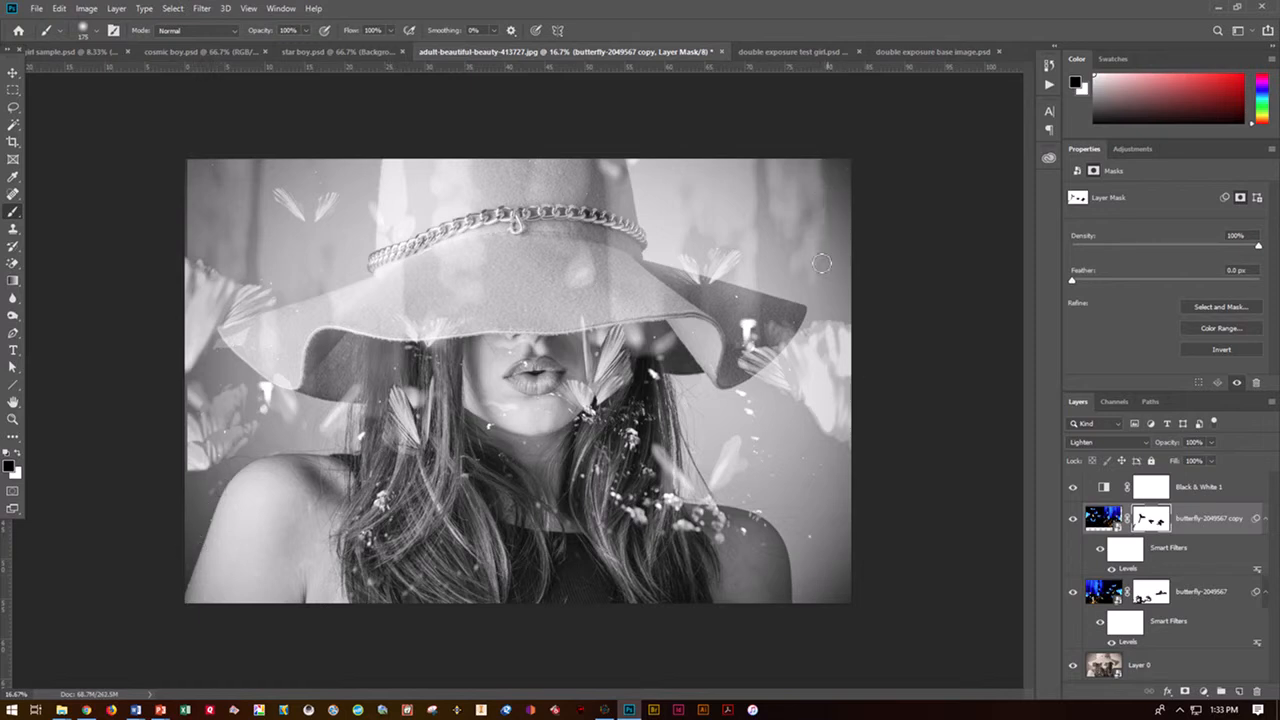
Step: Set the brush flow to 65% and, with an 1100 px brush, paint black around the outer edges of the copy's mask
click(390, 31)
click(370, 45)
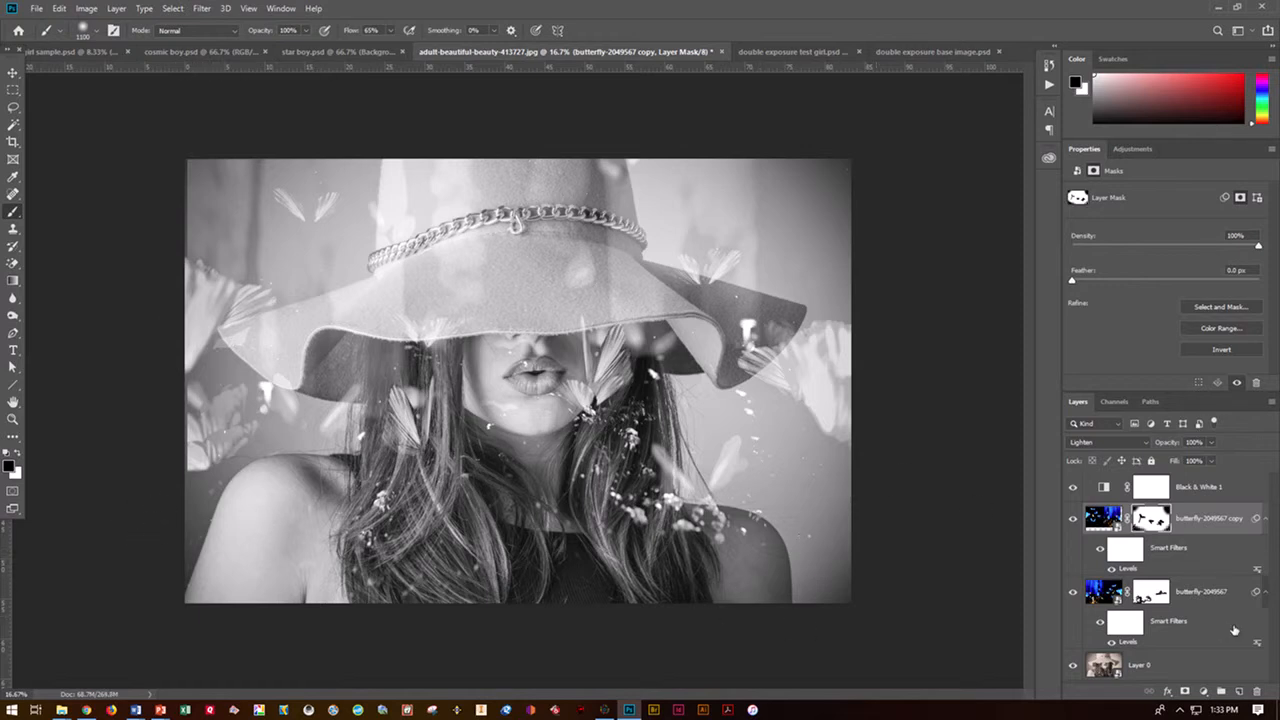
Step: Paint black around the outer edges of the original butterfly layer's mask with the 1100 px brush at 65% flow
click(1205, 598)
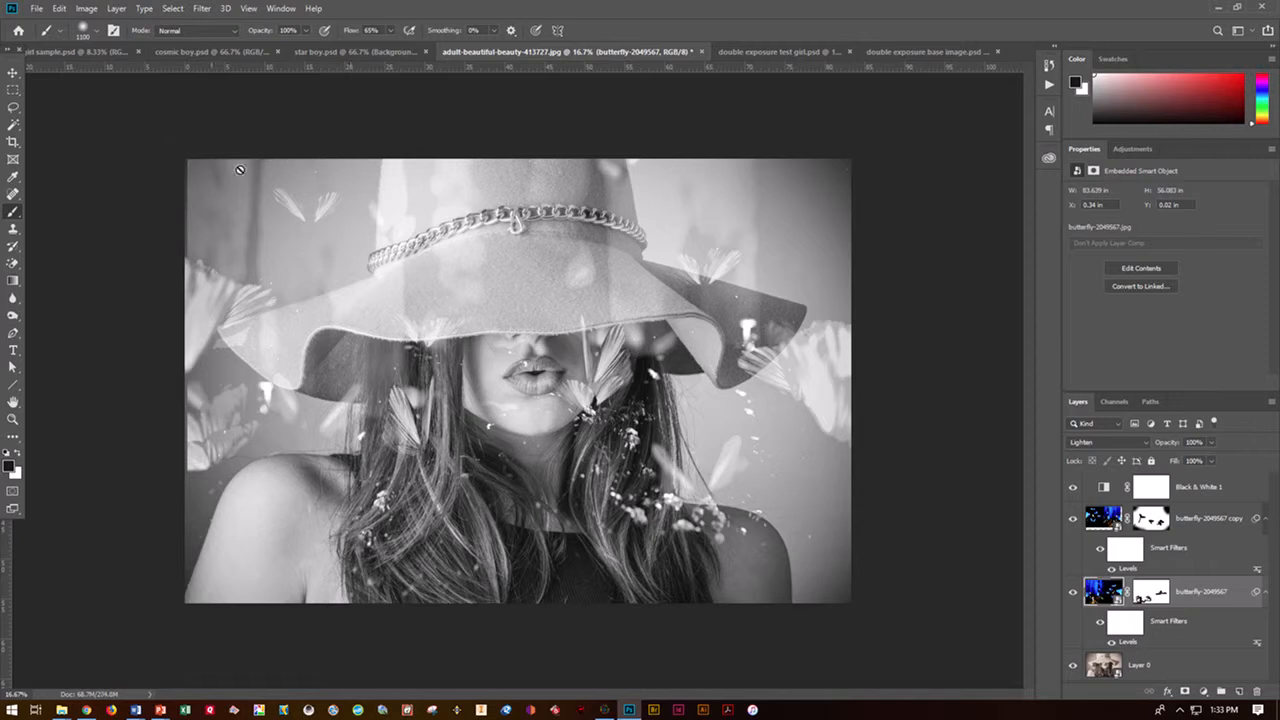
click(1151, 592)
drag(205, 172, 194, 245)
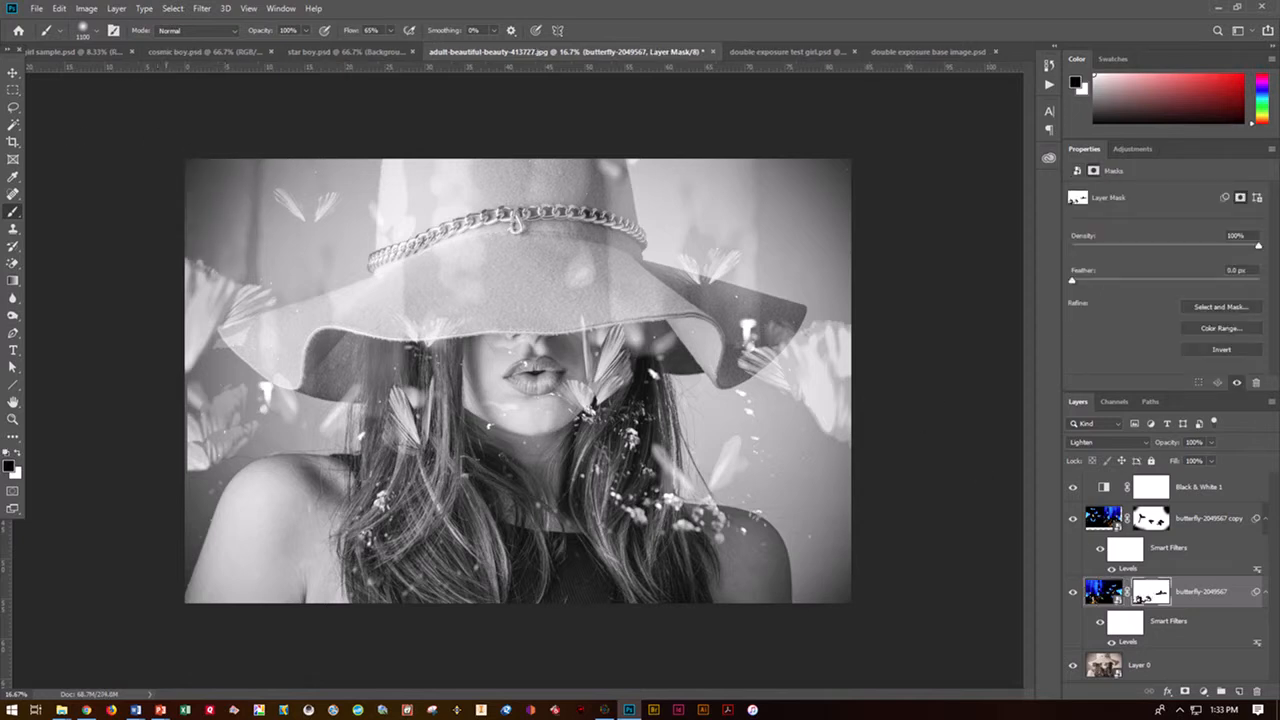
mouse_move(123, 451)
mouse_down()
mouse_move(146, 545)
mouse_move(130, 319)
mouse_move(120, 404)
mouse_move(117, 390)
mouse_up()
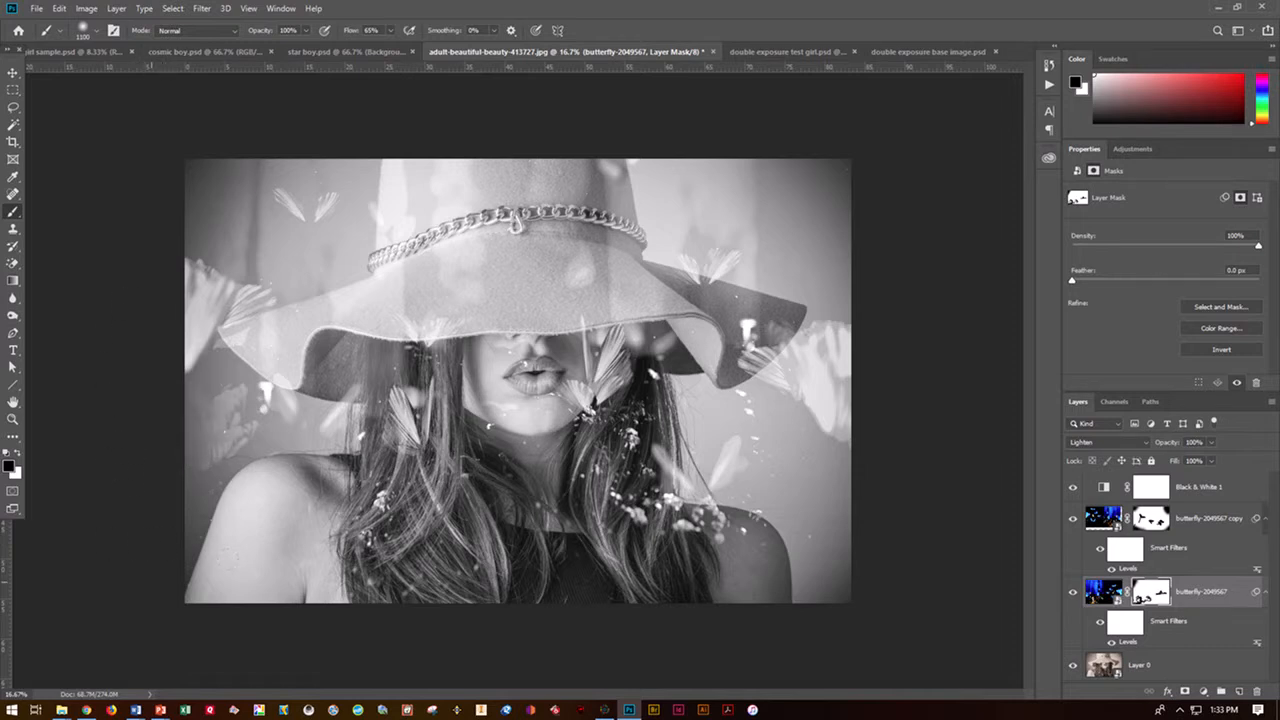
drag(320, 578, 398, 600)
drag(811, 463, 838, 338)
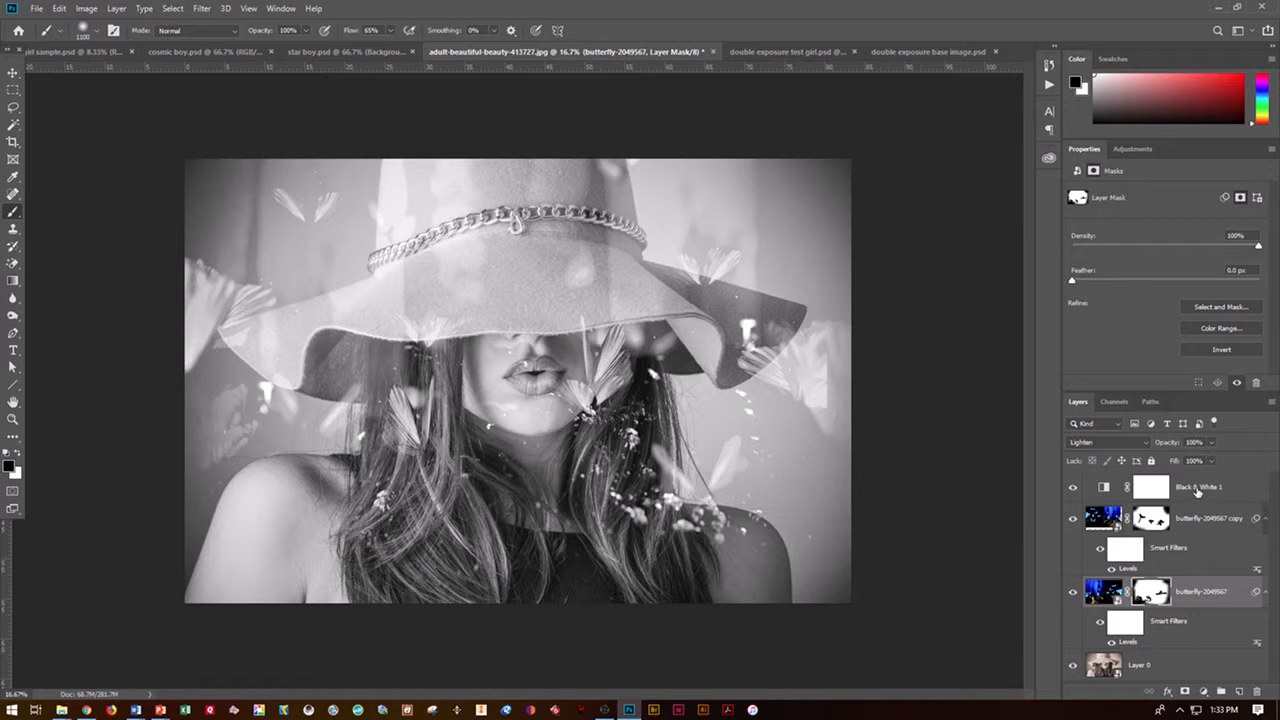
Step: Try the Black & White adjustment beneath both butterfly layers to preview them in colour, and return it to the top of the layer stack
drag(1197, 488, 1208, 640)
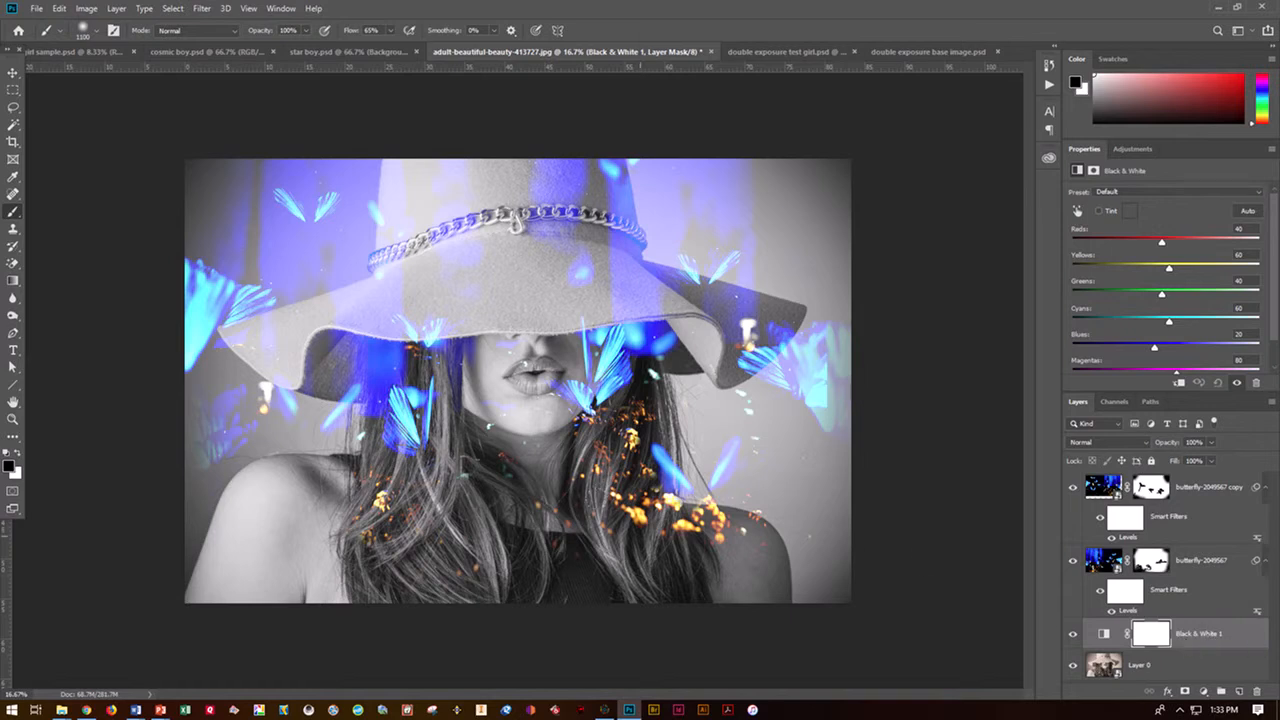
click(1238, 572)
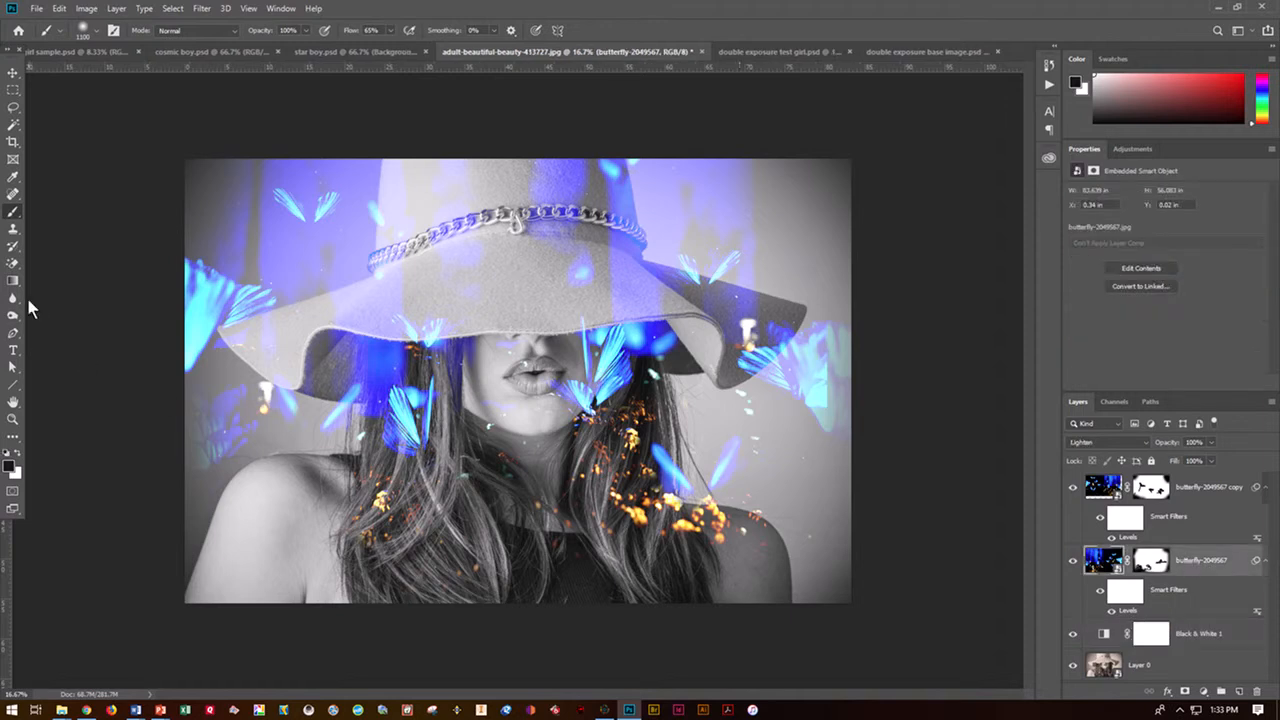
click(13, 194)
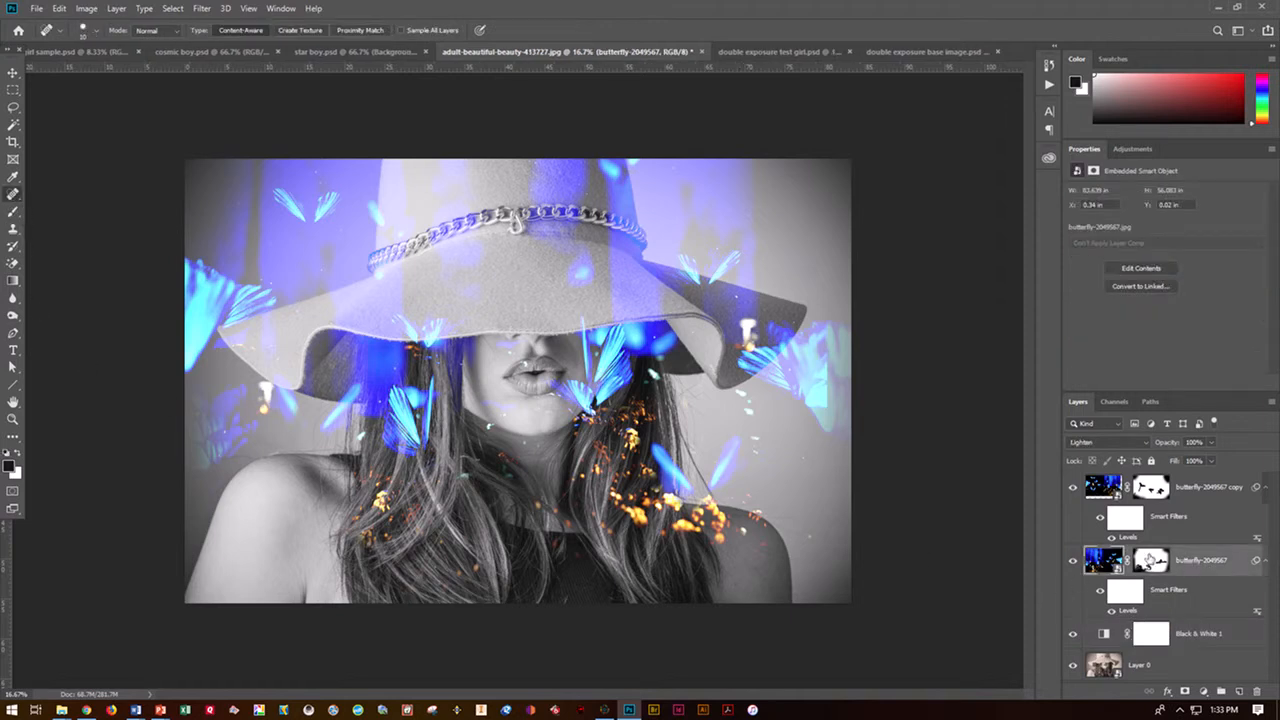
click(1149, 559)
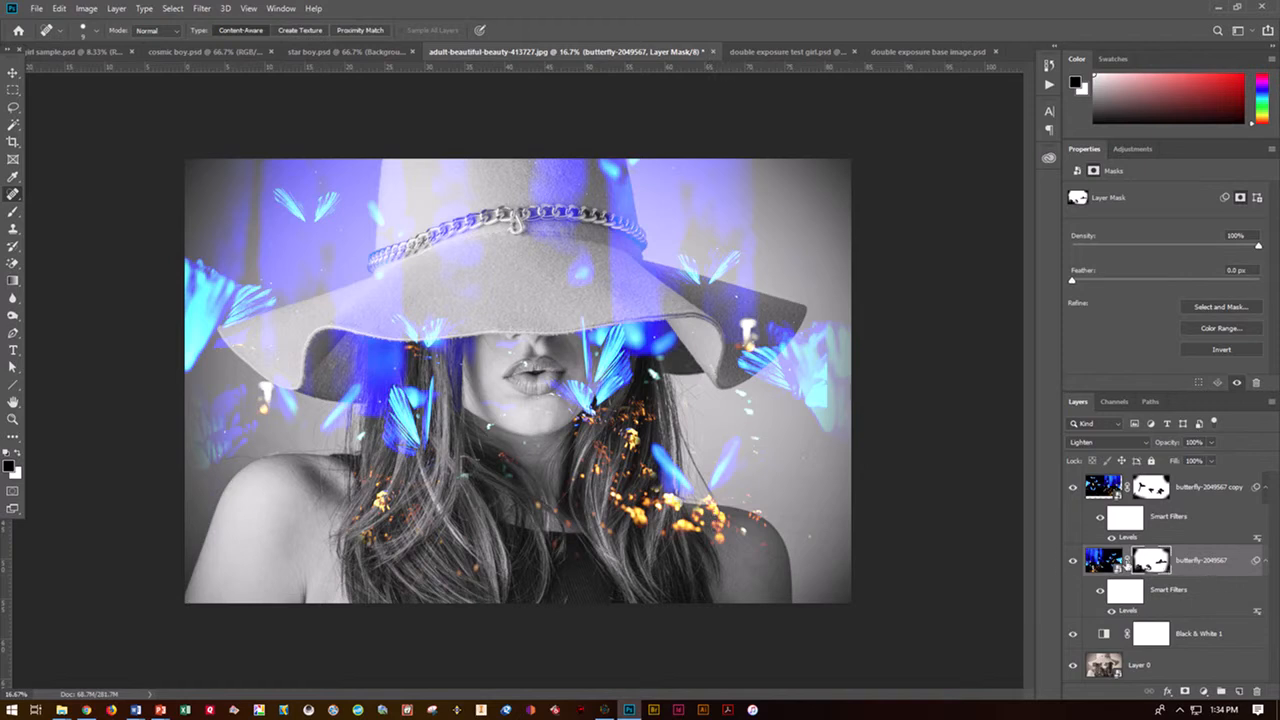
click(1073, 634)
drag(1176, 633, 1184, 475)
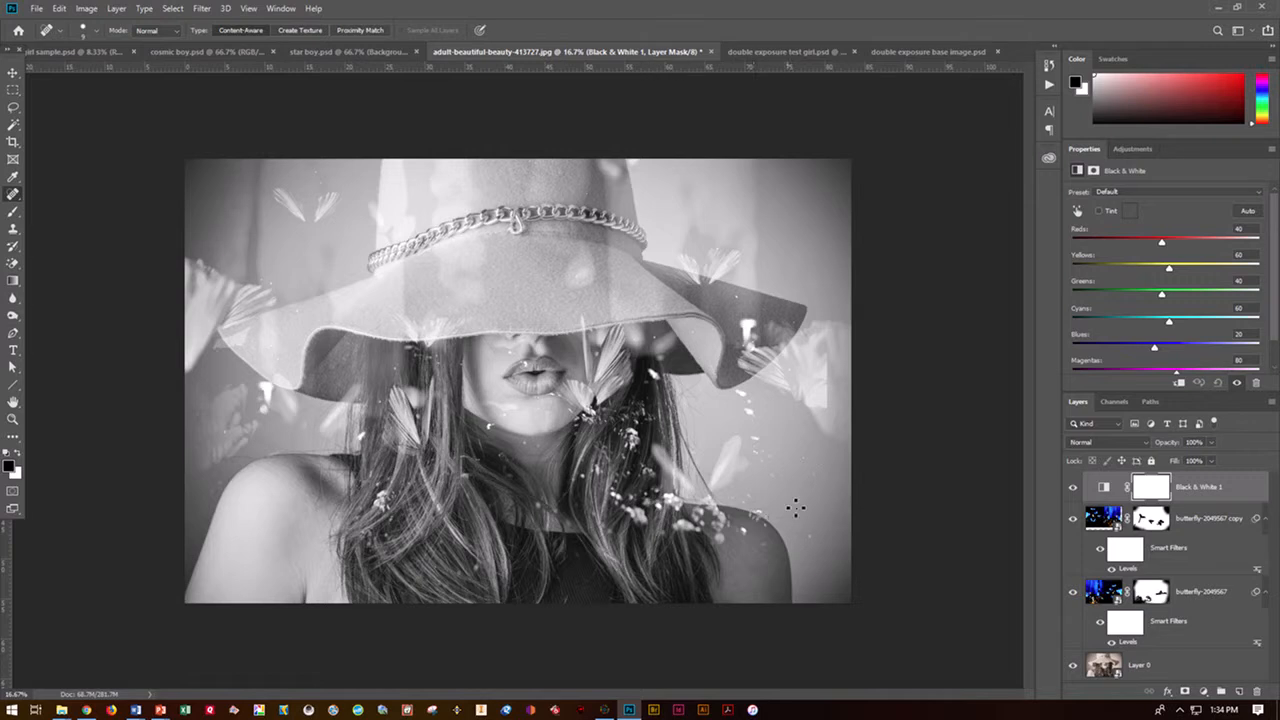
mouse_move(1205, 490)
mouse_down()
mouse_move(1213, 568)
mouse_move(1198, 474)
mouse_up()
Step: Save the composition in Photoshop format under a file name made of the author's surname followed by "_butterflyhat"
click(36, 8)
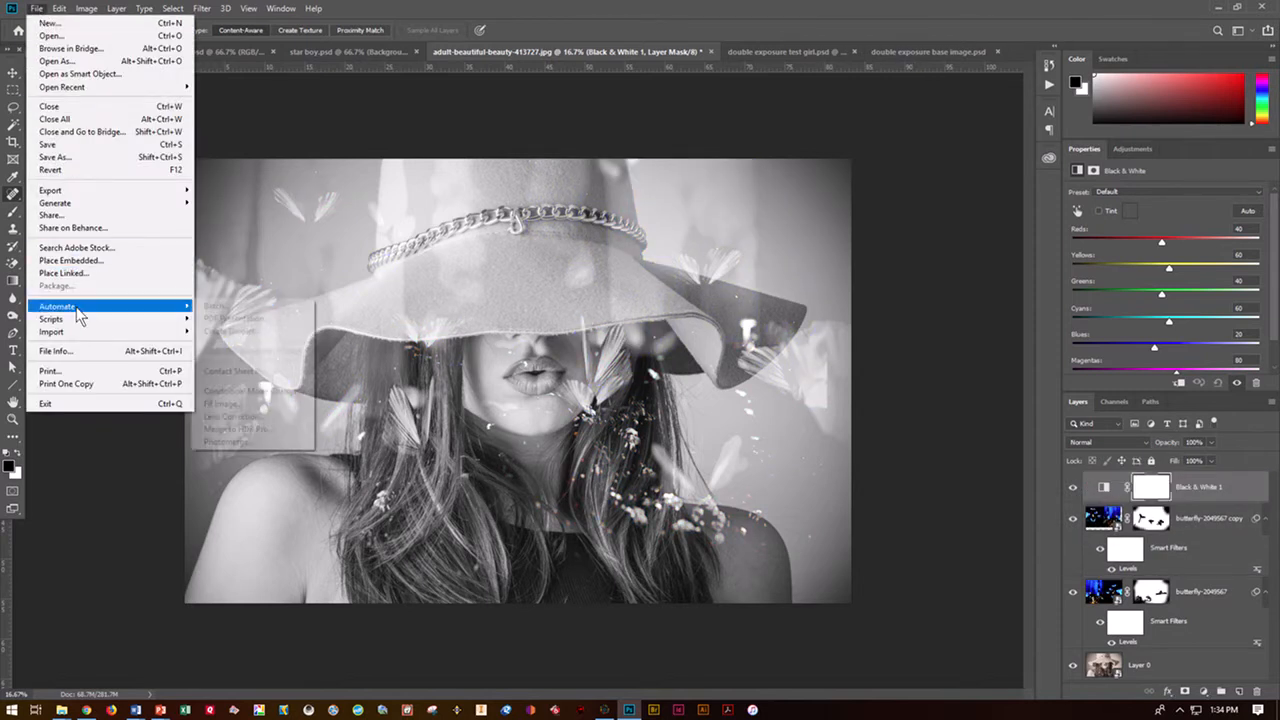
click(90, 158)
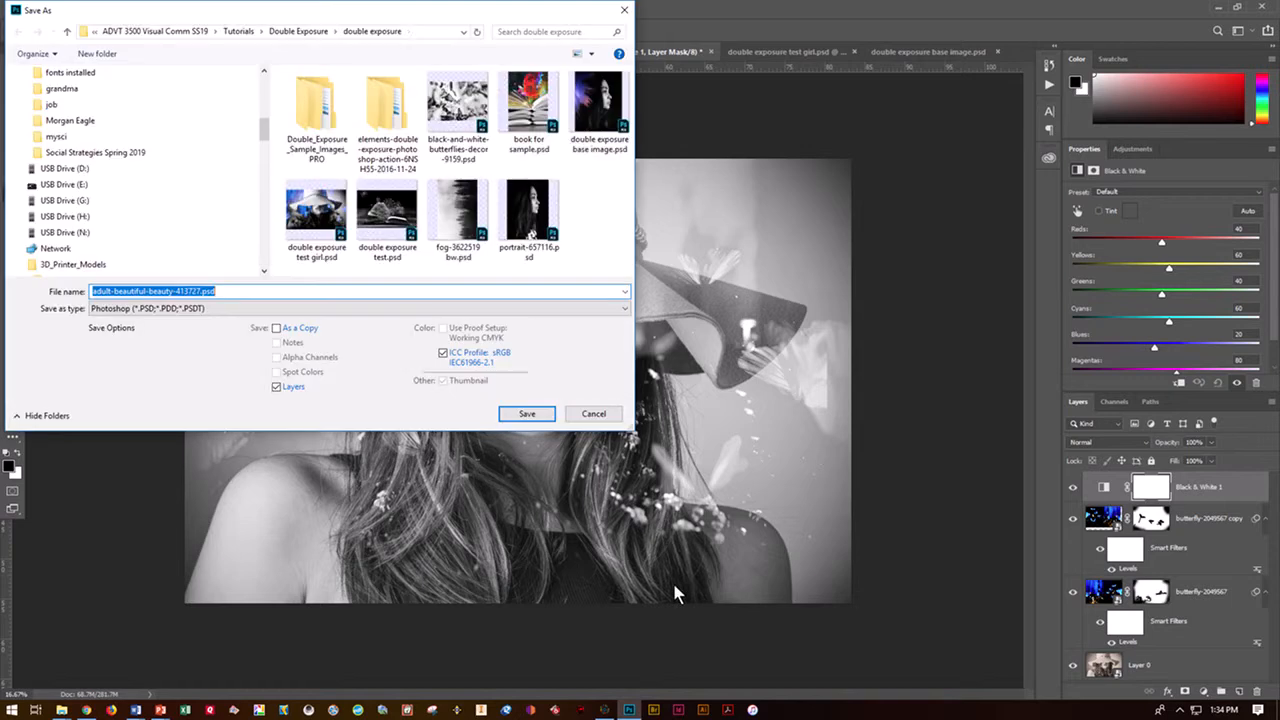
text(bu)
key(BackSpace)
key(BackSpace)
text(doser)
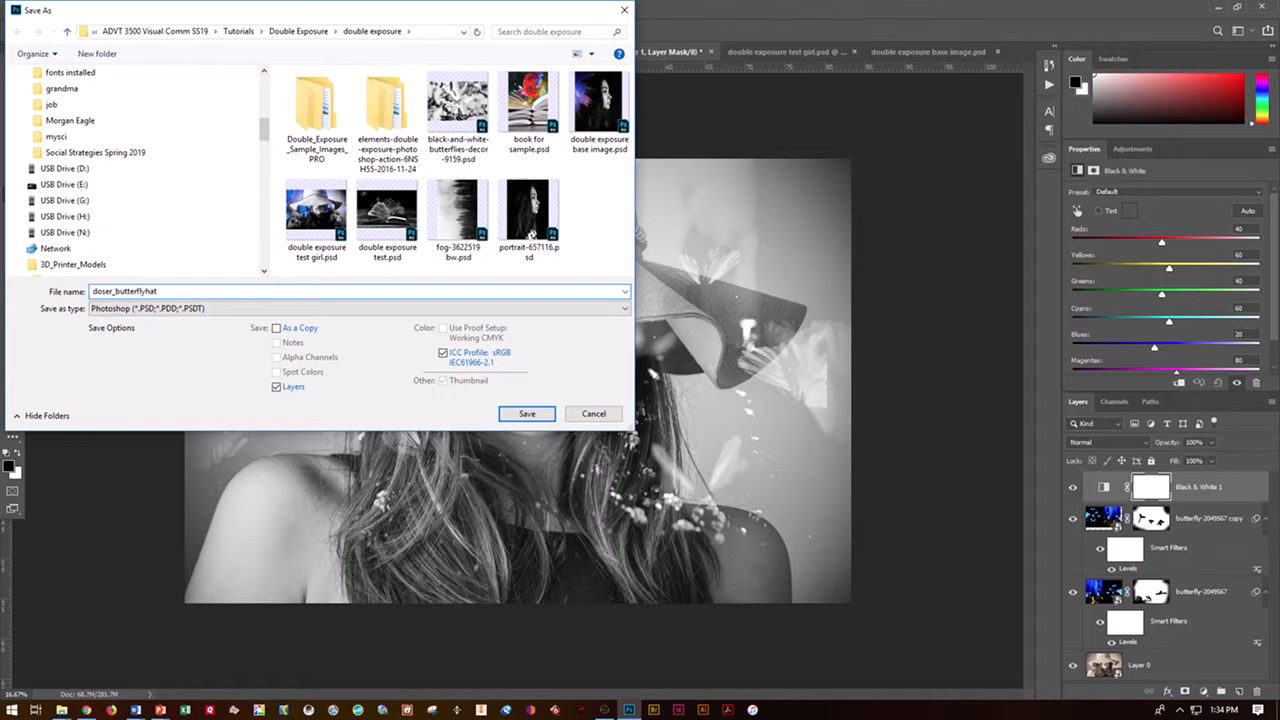
text(_butterflyhat)
click(540, 417)
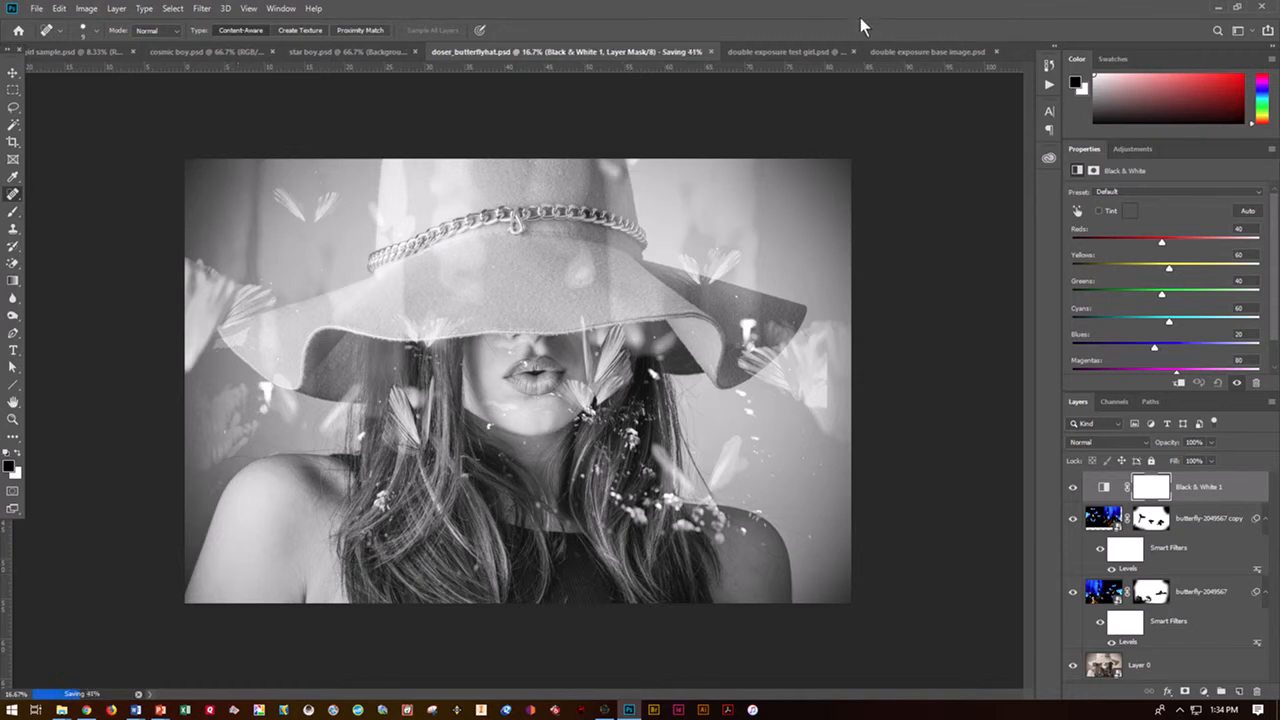
Step: Examine the open "double exposure base image" and "double exposure test girl" documents, and return to the butterfly hat document
click(910, 49)
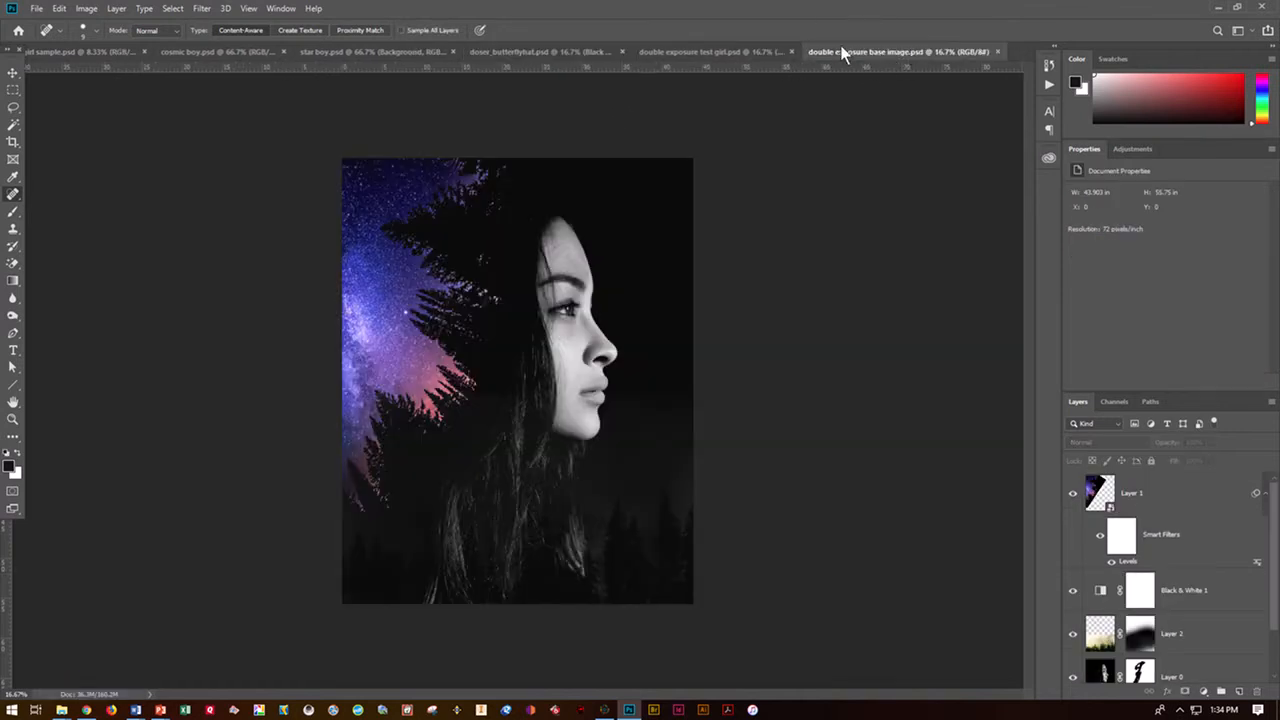
click(738, 52)
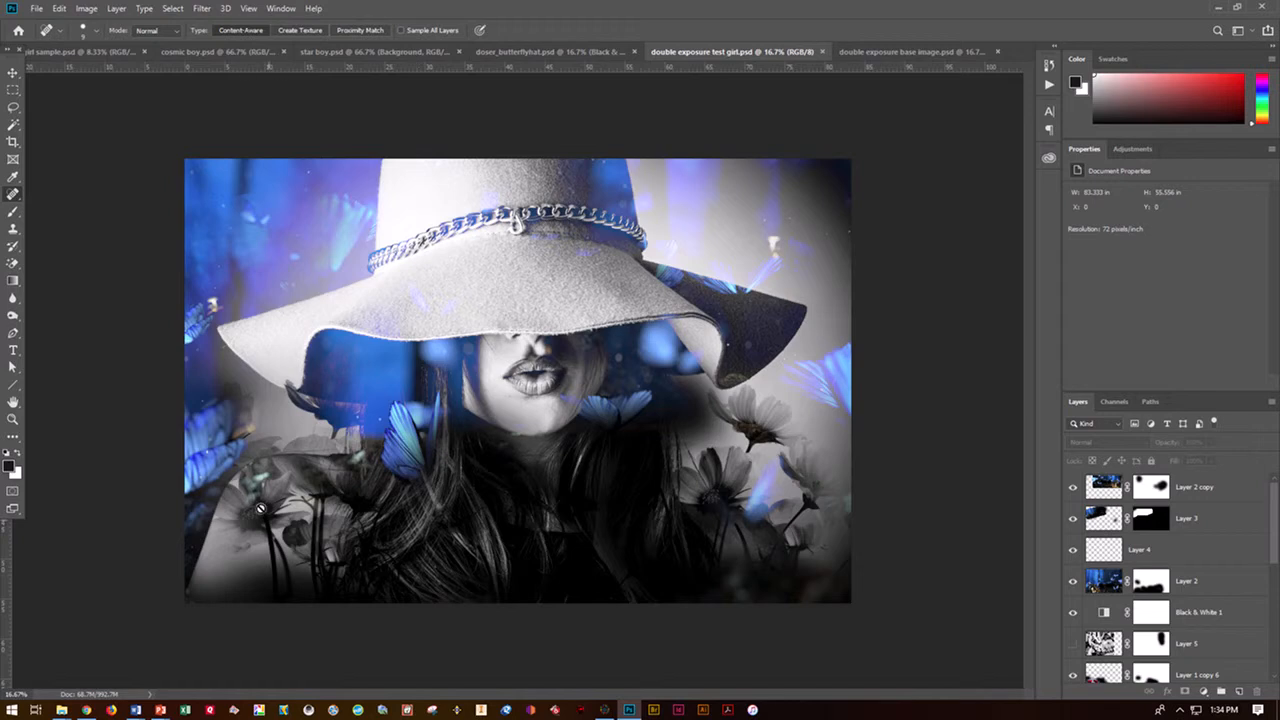
click(509, 51)
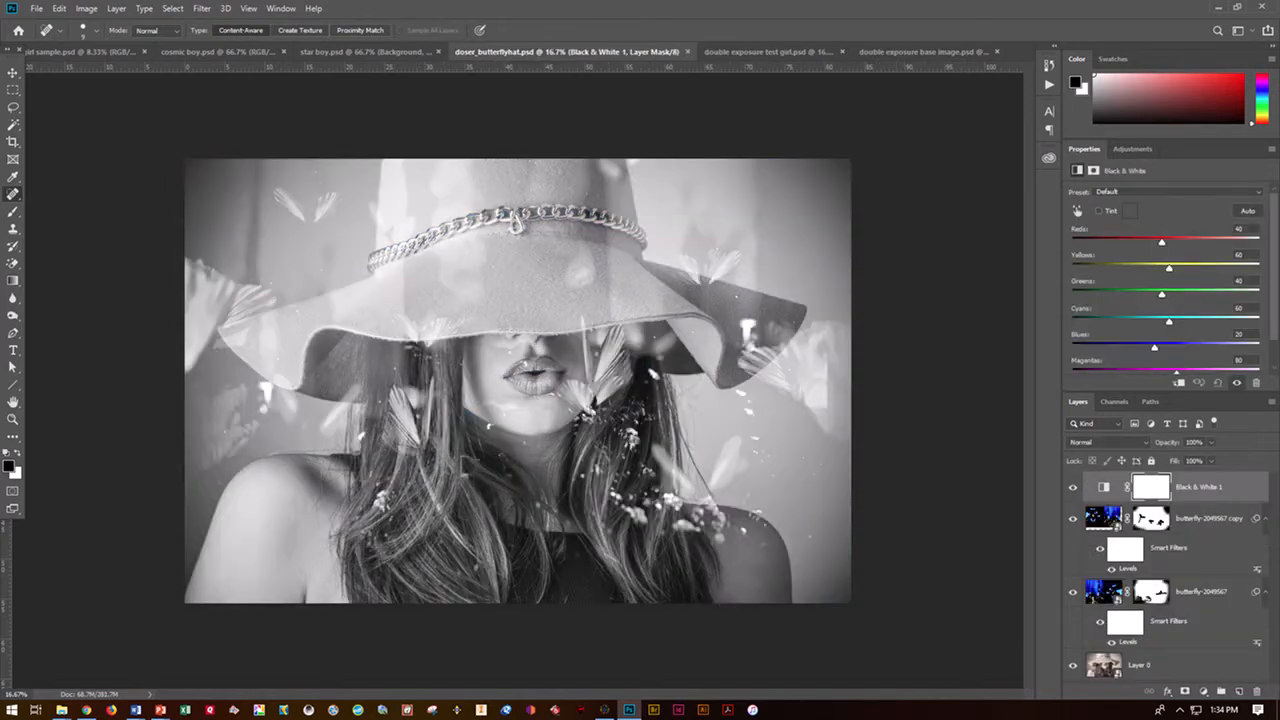
Step: Place the cosmea-583092 flower image at about X -3.7 in, Y 34.02 in, and move the Black & White adjustment above it
drag(2, 335, 348, 521)
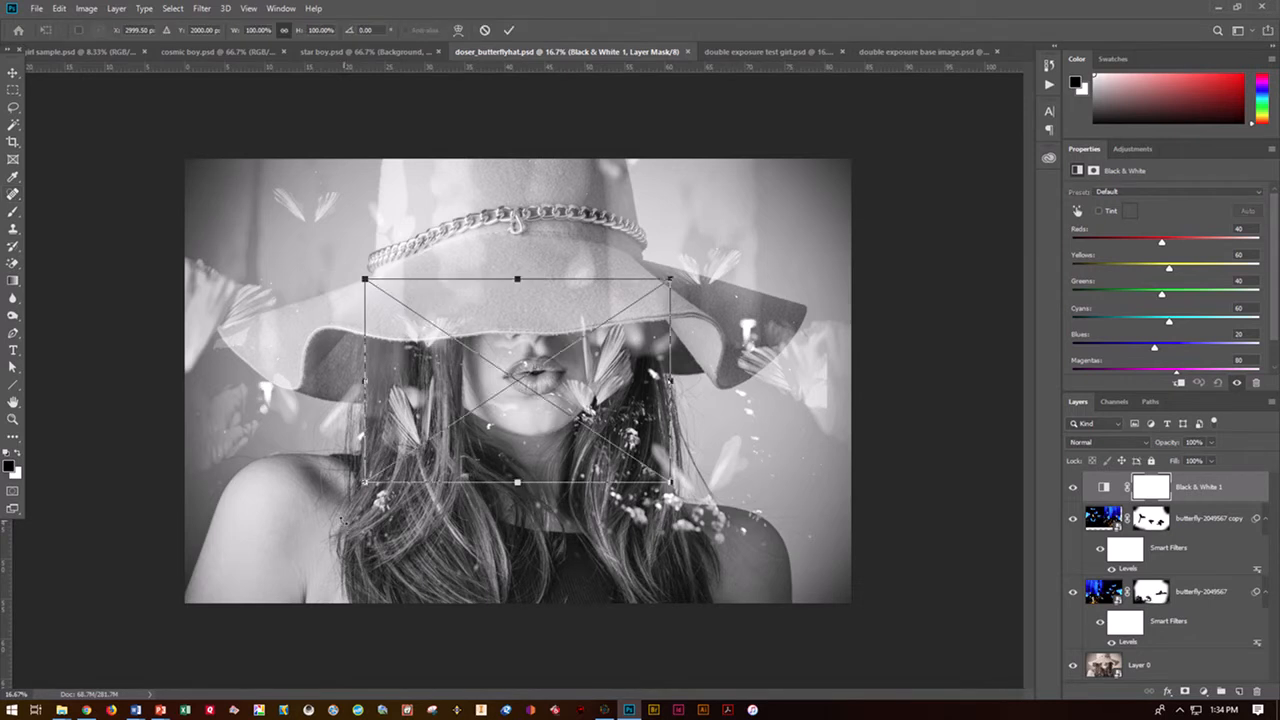
drag(515, 403, 312, 532)
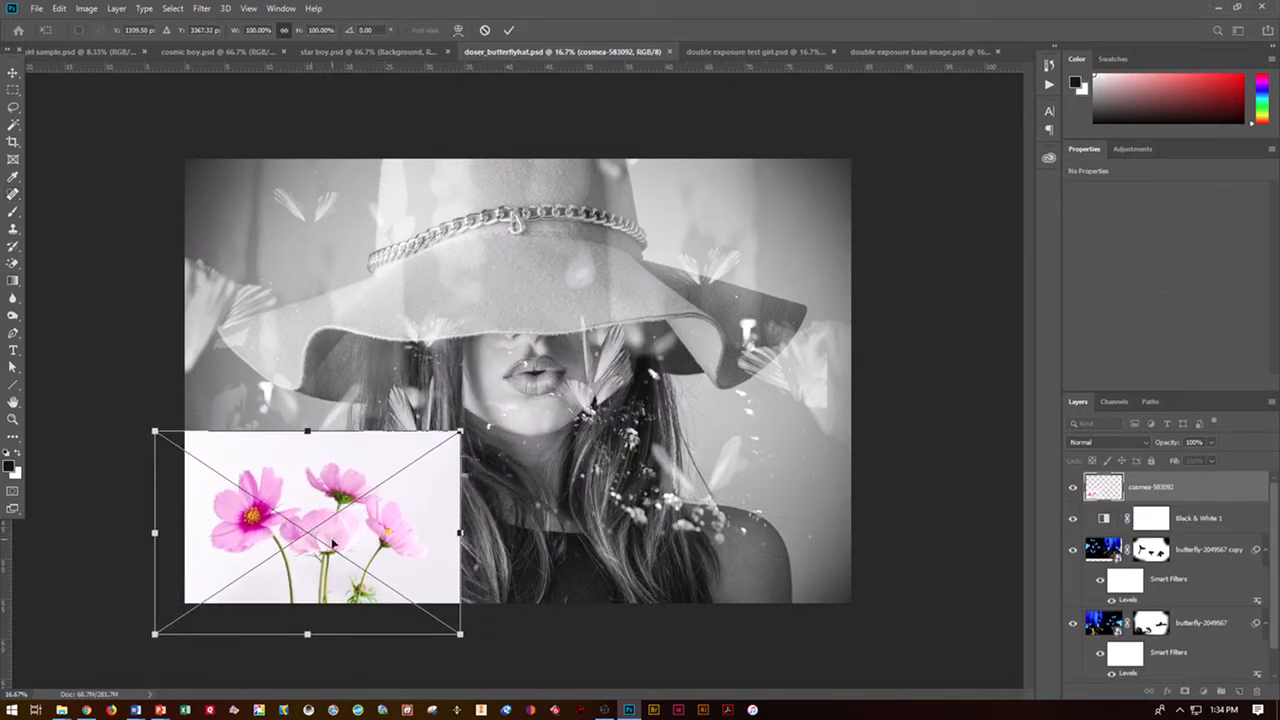
key(Return)
mouse_move(1218, 528)
mouse_down()
mouse_move(1213, 486)
mouse_move(1197, 494)
mouse_up()
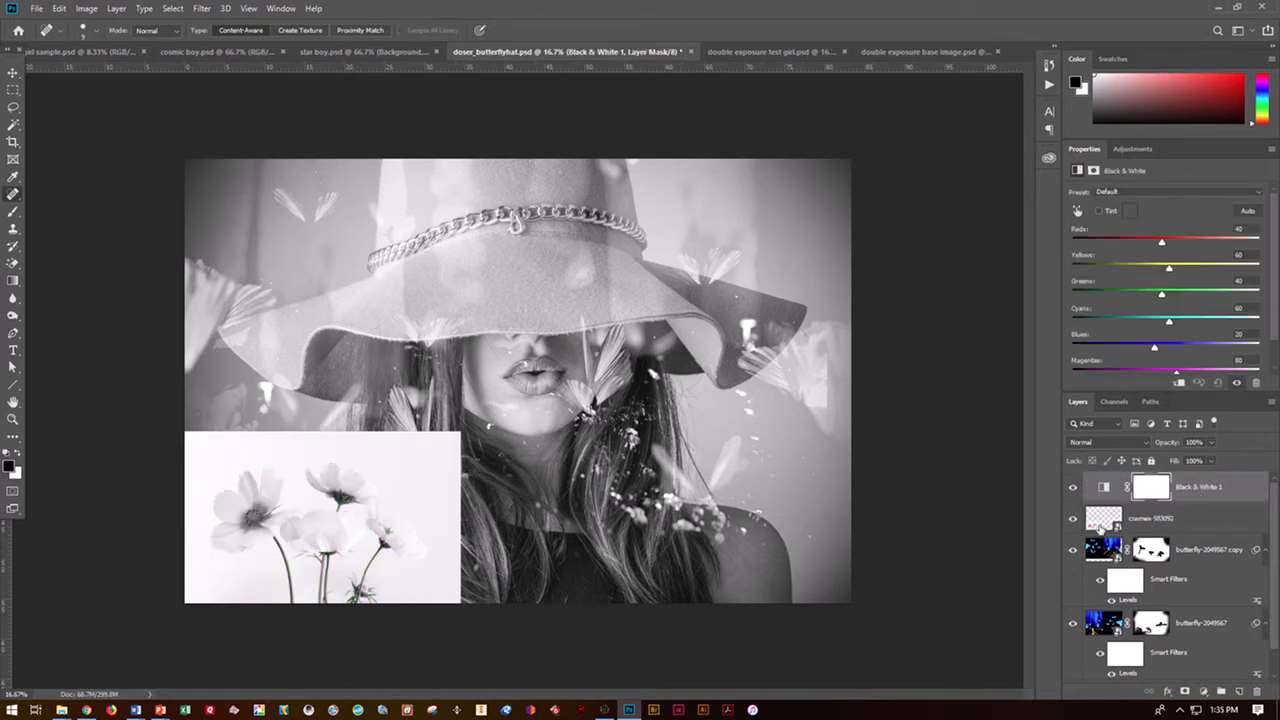
Step: Set the cosmea flower layer's blend mode to Multiply
click(1105, 525)
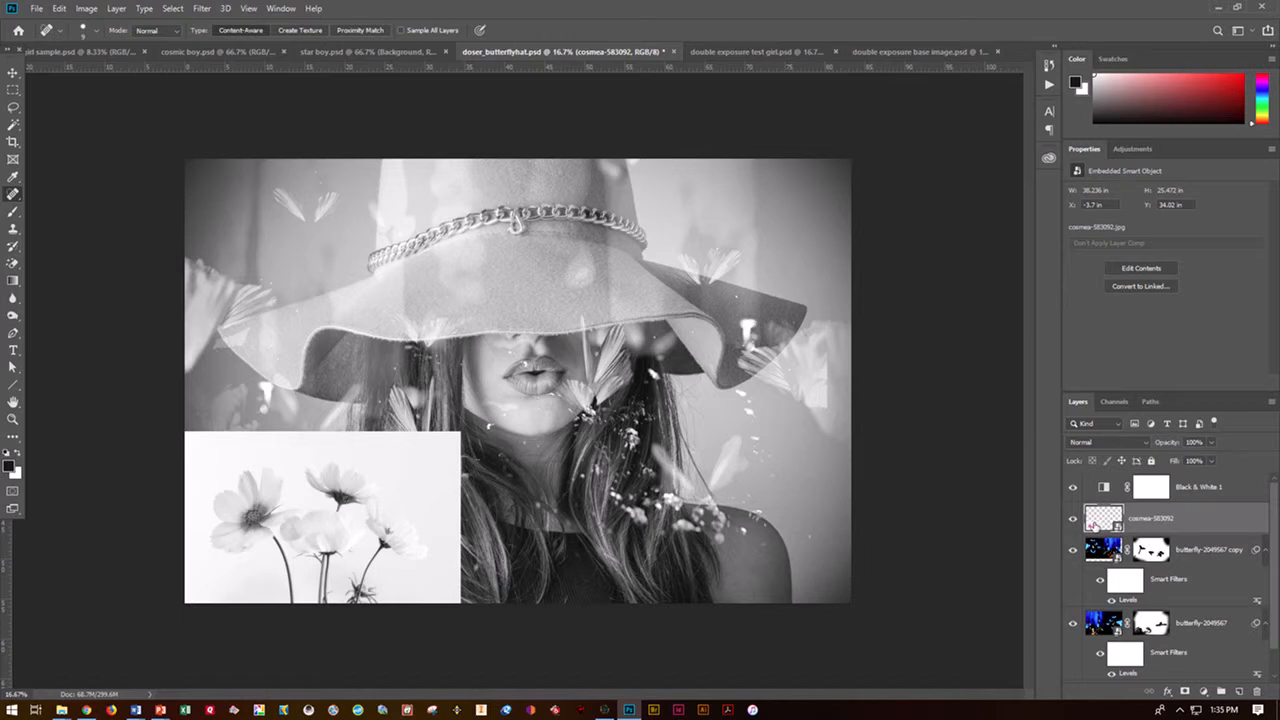
click(1098, 440)
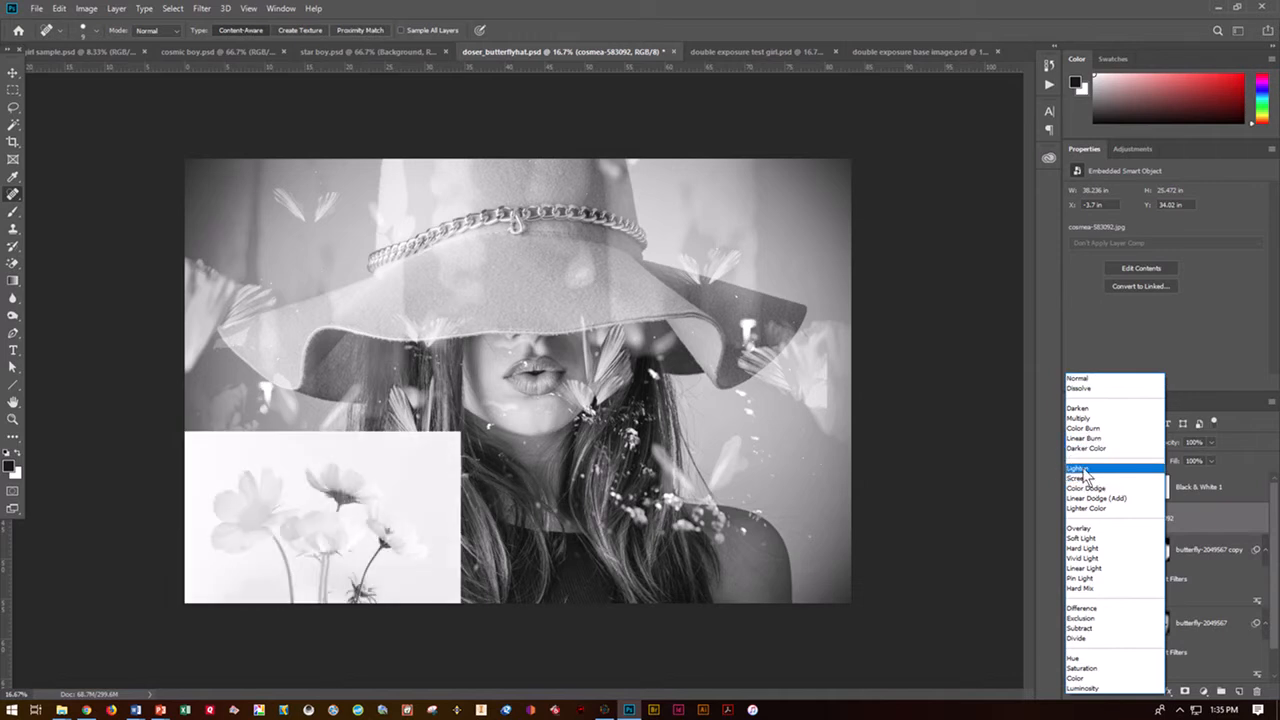
click(1082, 420)
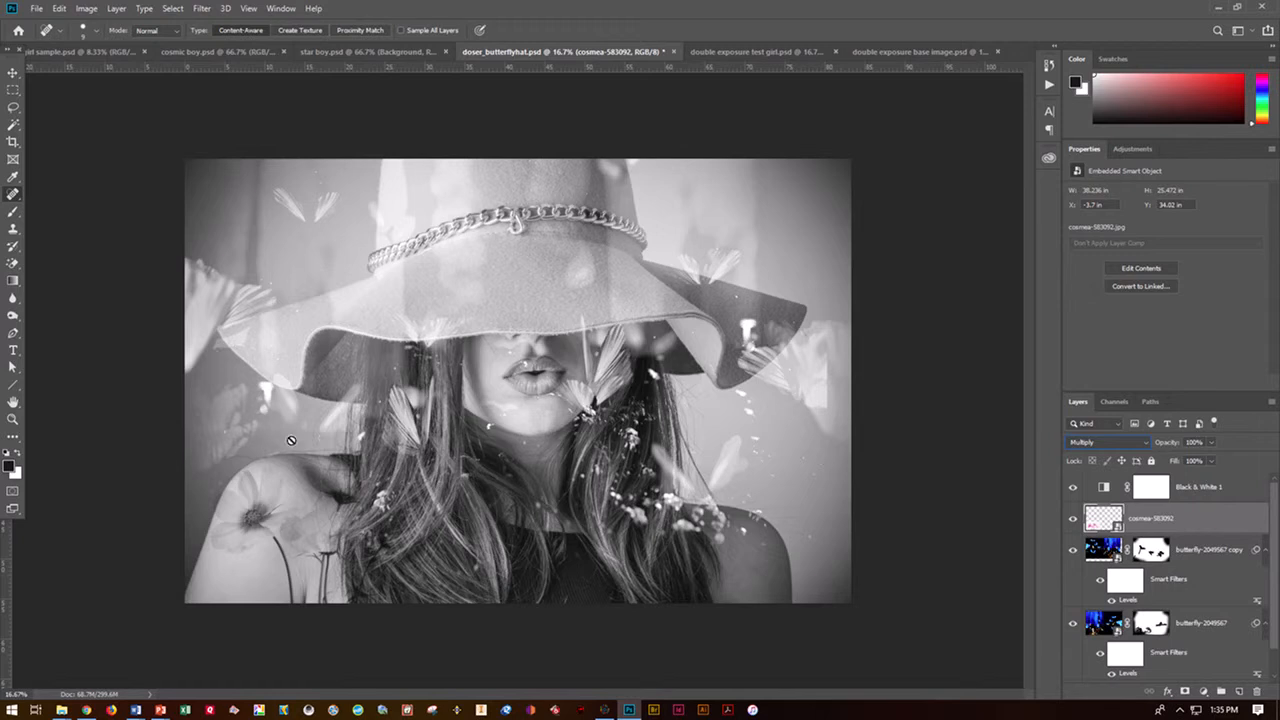
Step: Mask the cosmea layer and, with the 1100 px brush at 65% flow, paint black along the flower image's upper edge
click(1184, 691)
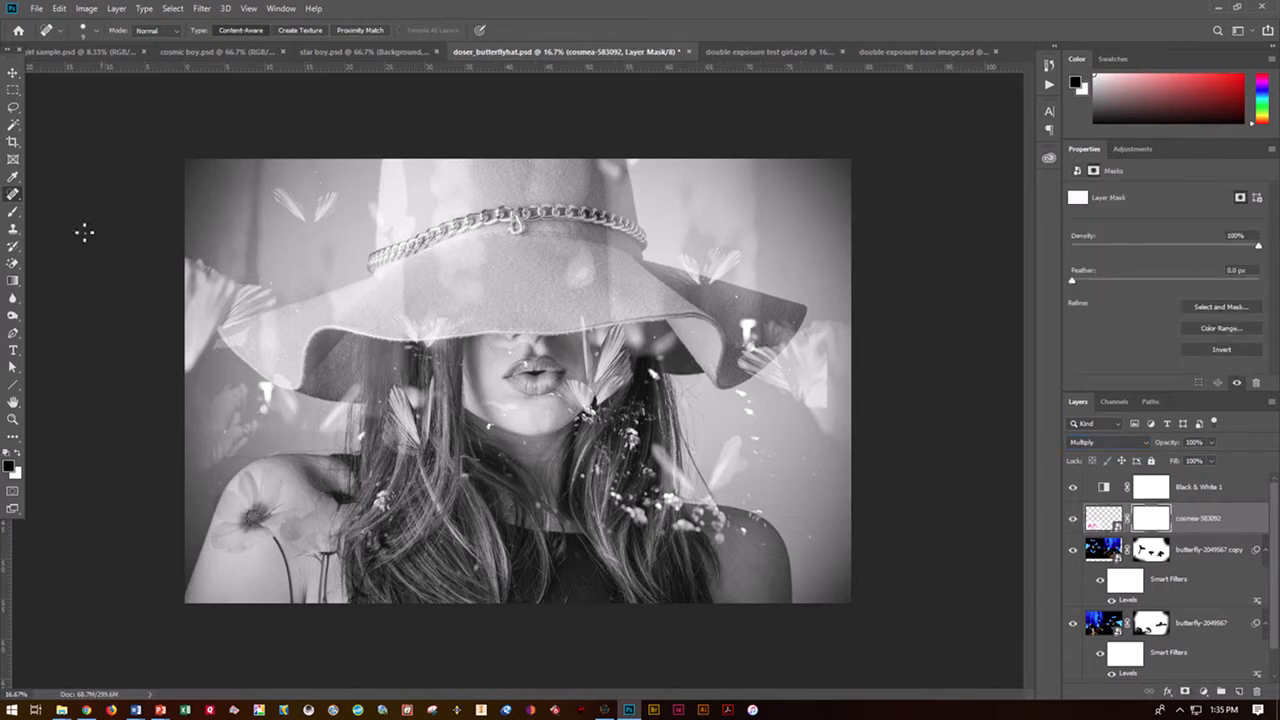
click(13, 211)
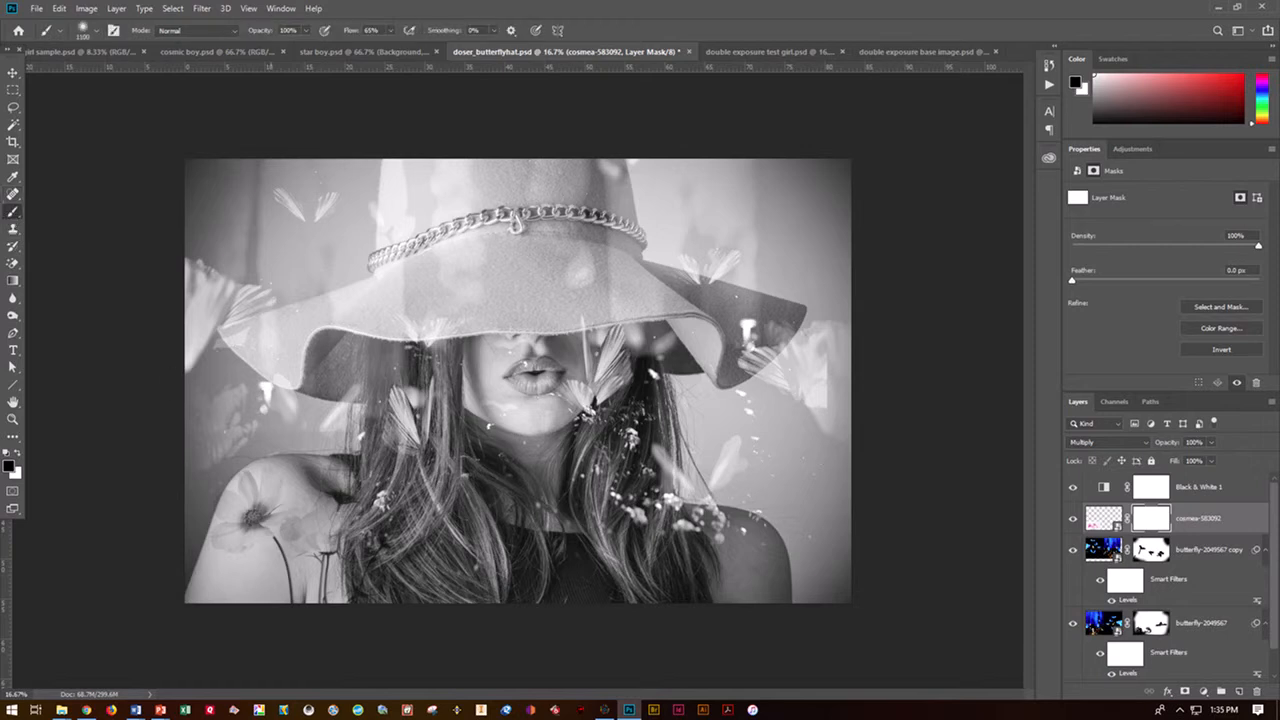
drag(345, 497, 341, 494)
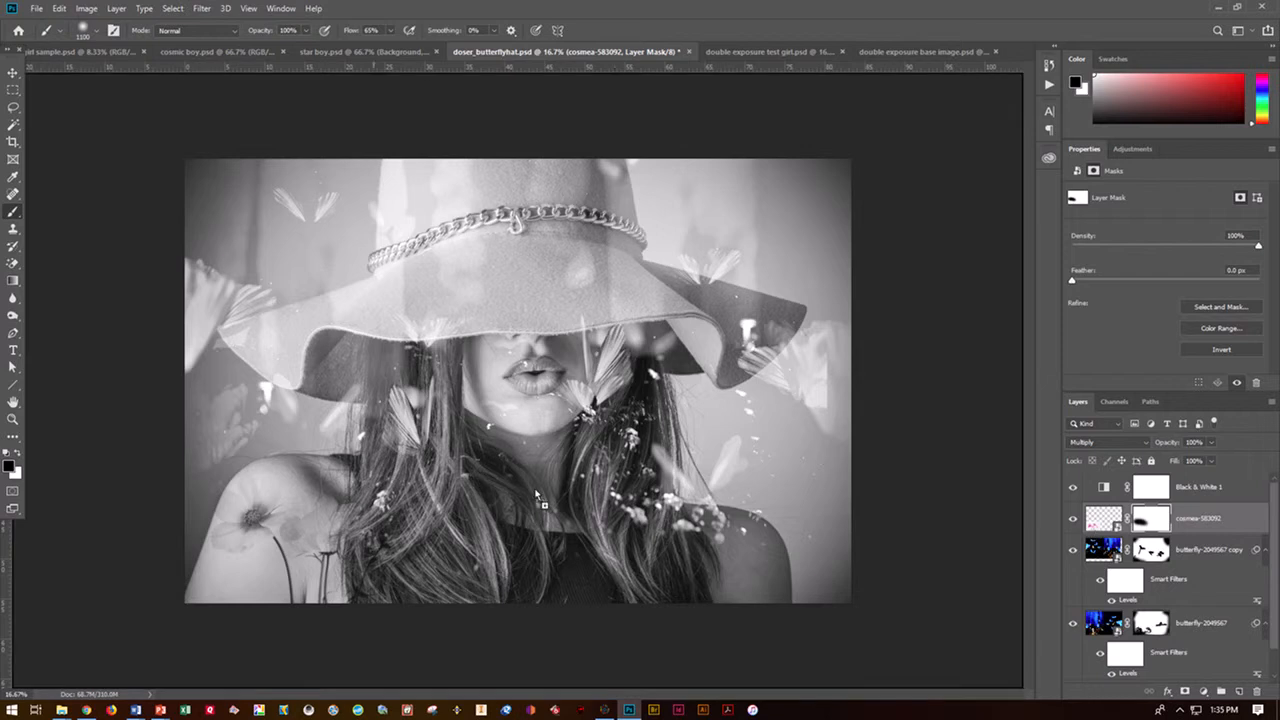
Step: Place a second cosmea-583092 image, flip it horizontally, and position it at about X 51.95 in, Y 33.27 in
drag(781, 526, 775, 556)
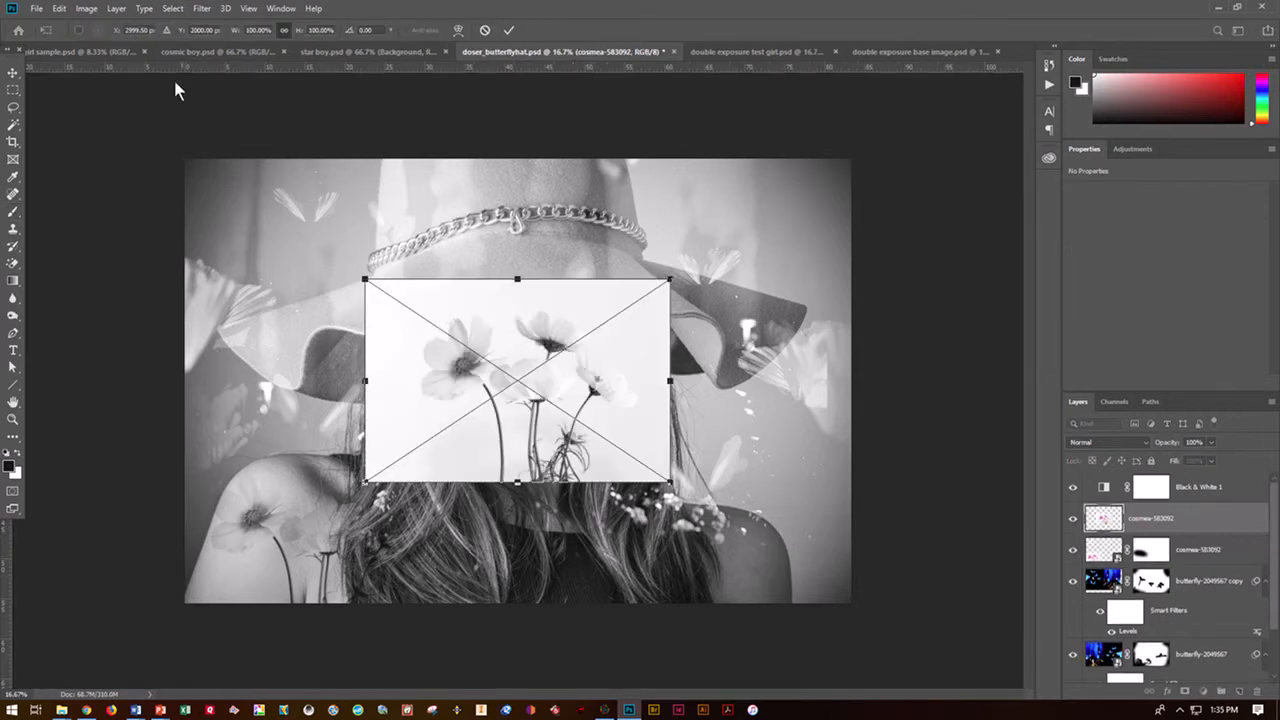
click(59, 9)
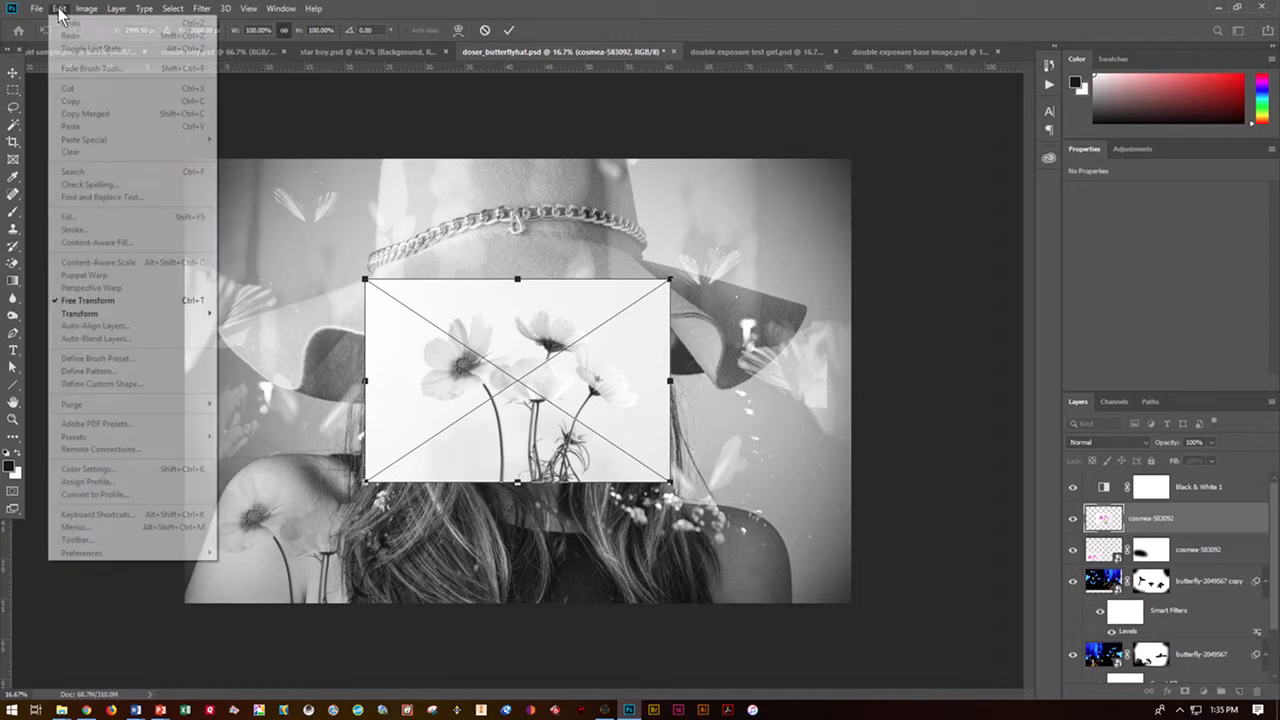
mouse_move(78, 314)
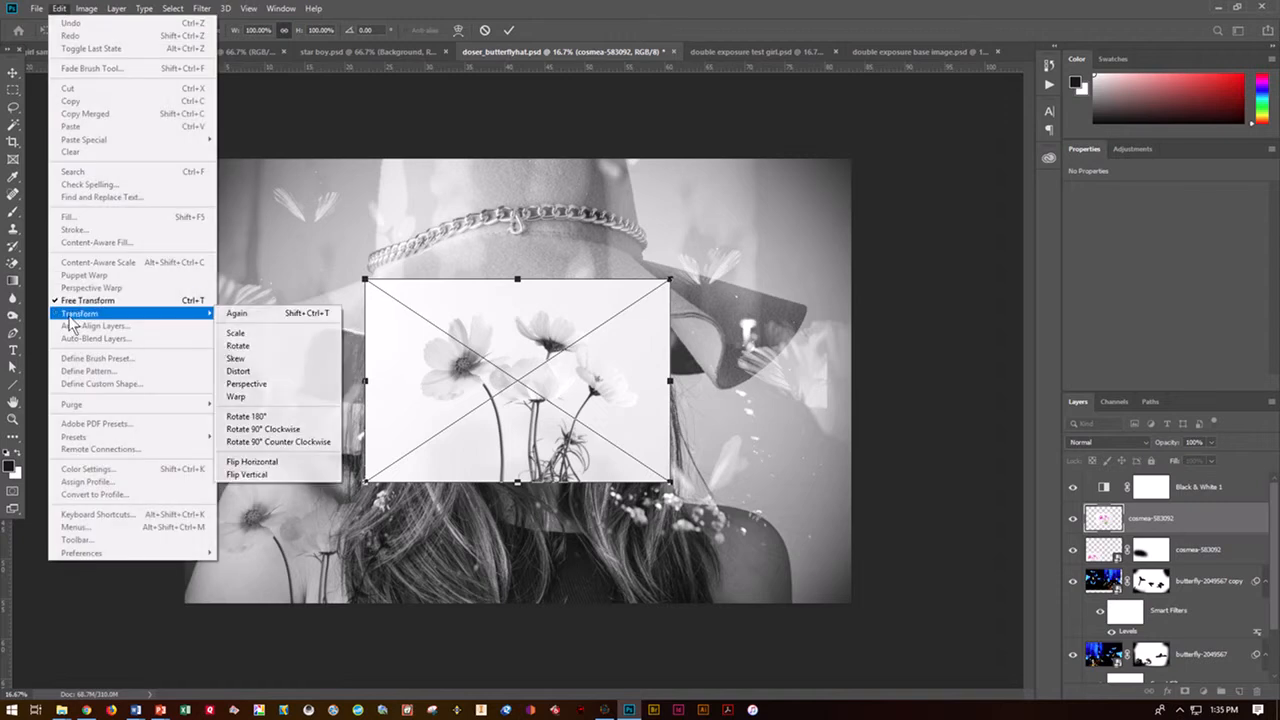
click(288, 463)
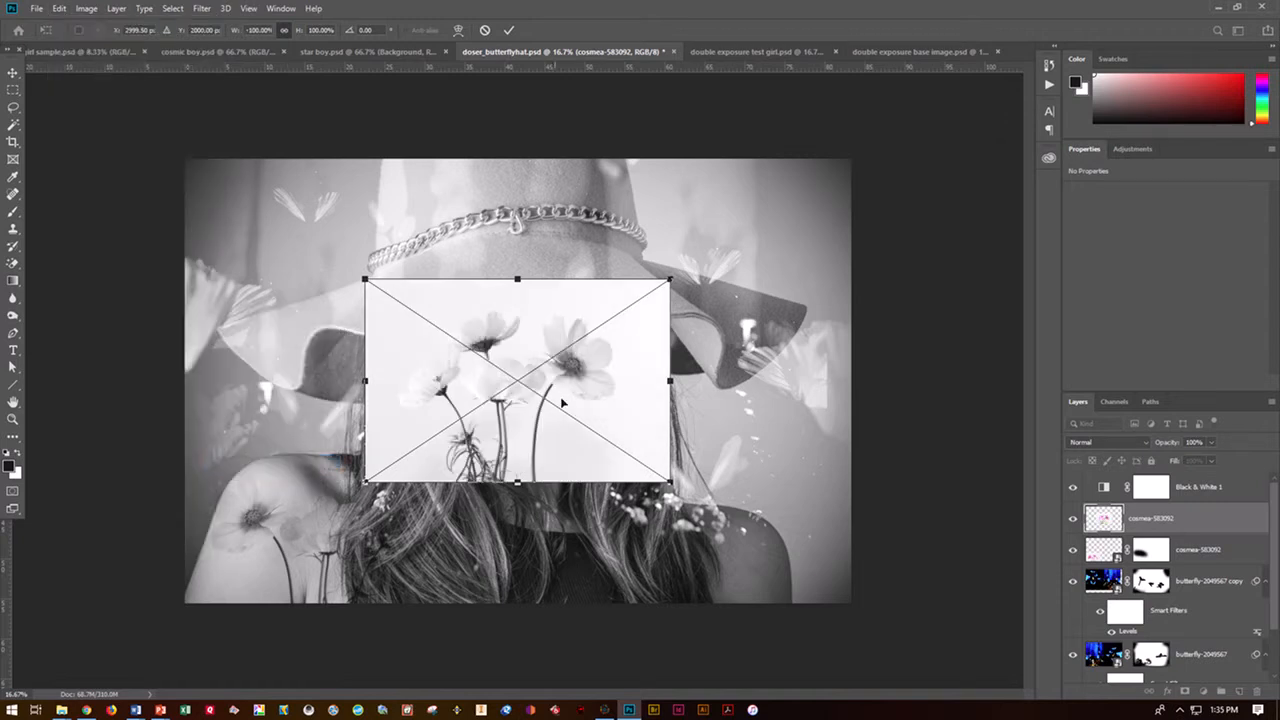
drag(512, 380, 746, 526)
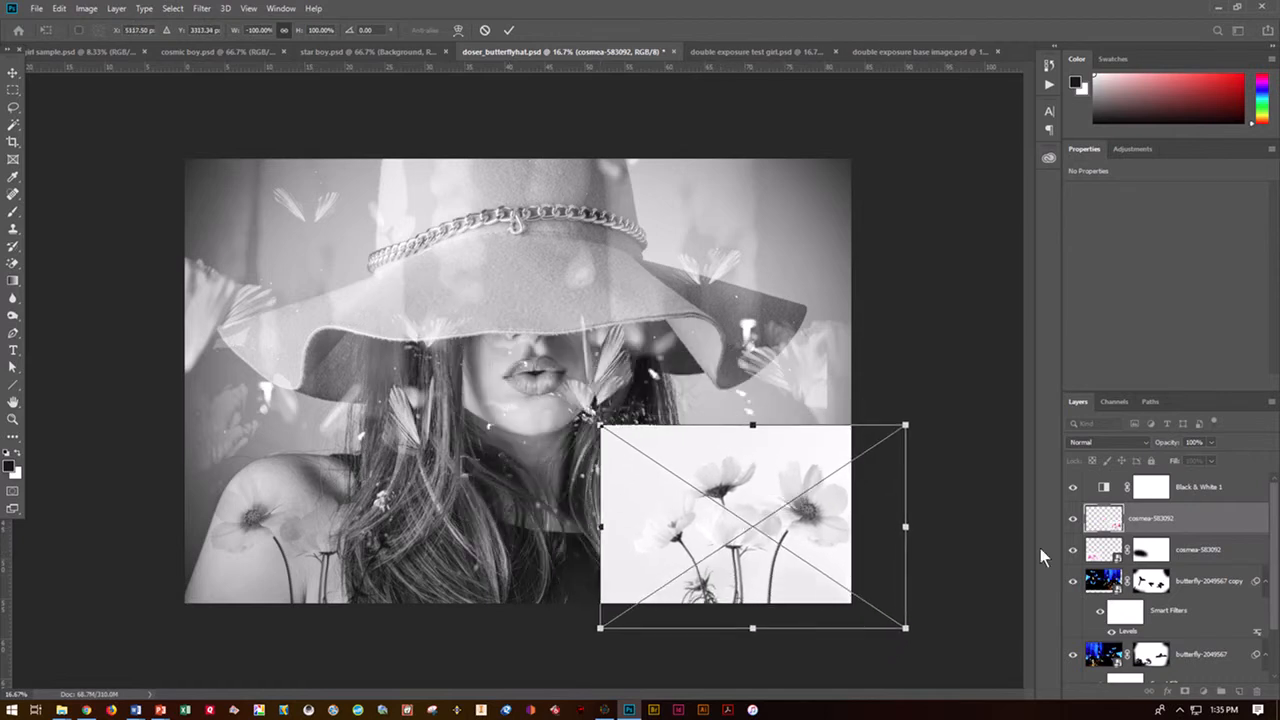
key(Return)
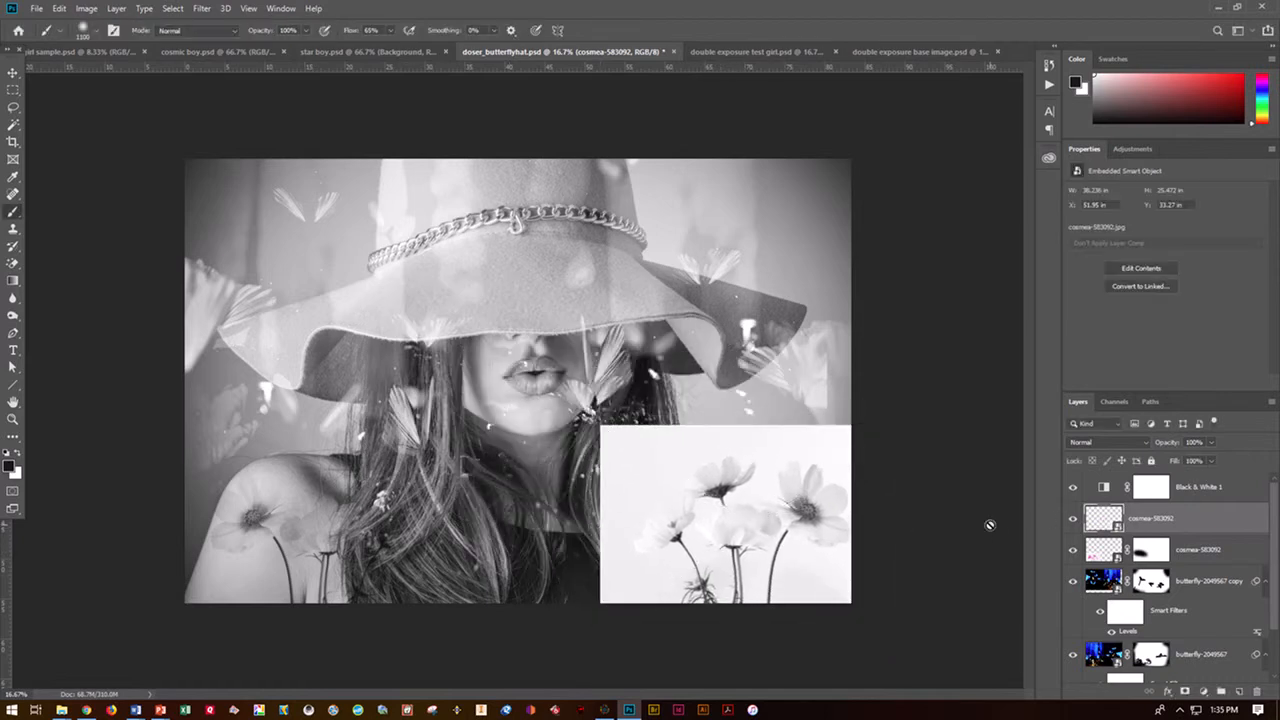
Step: Set the second cosmea layer to Multiply, and mask out its upper edge with black using the 1100 px brush at 65% flow
click(1110, 445)
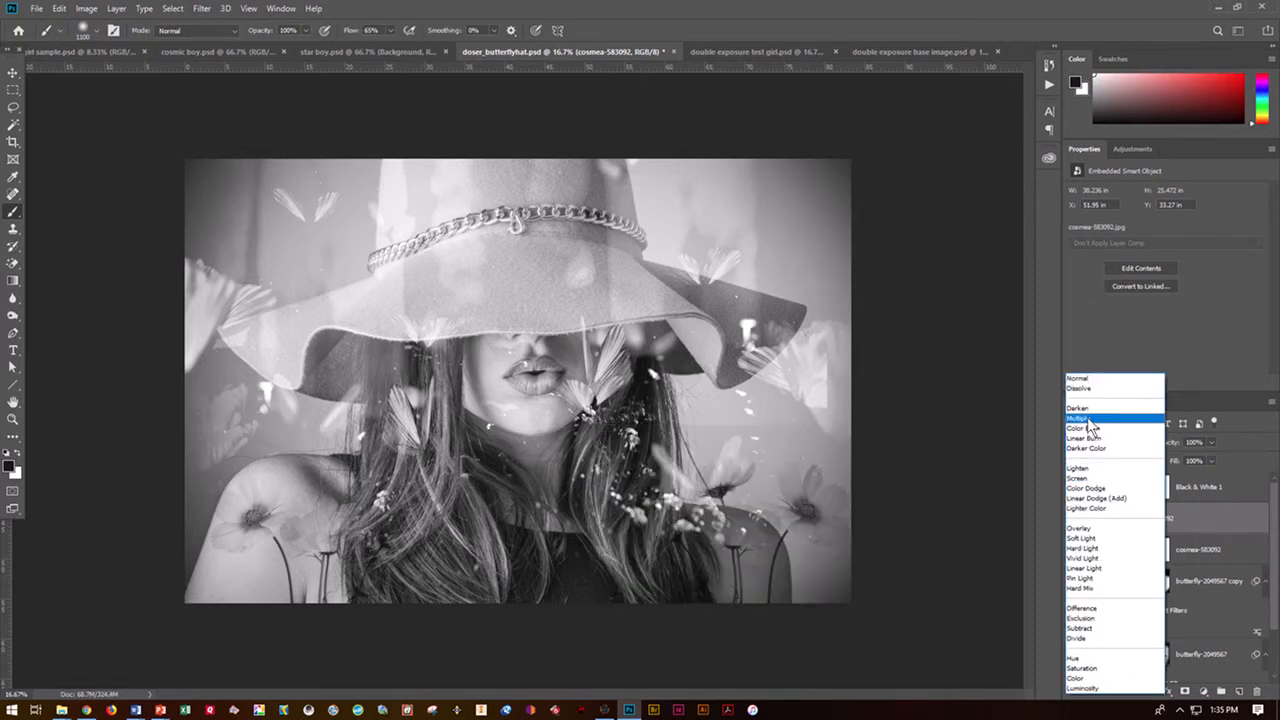
click(1088, 418)
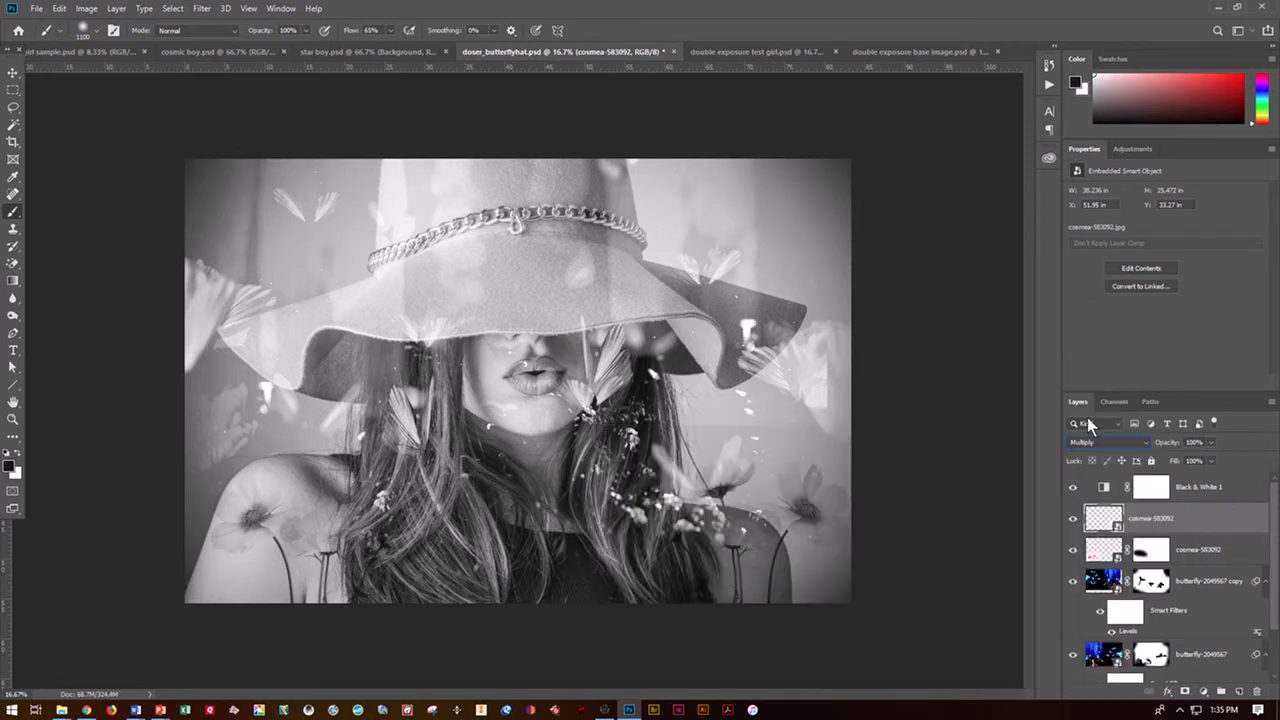
click(1184, 692)
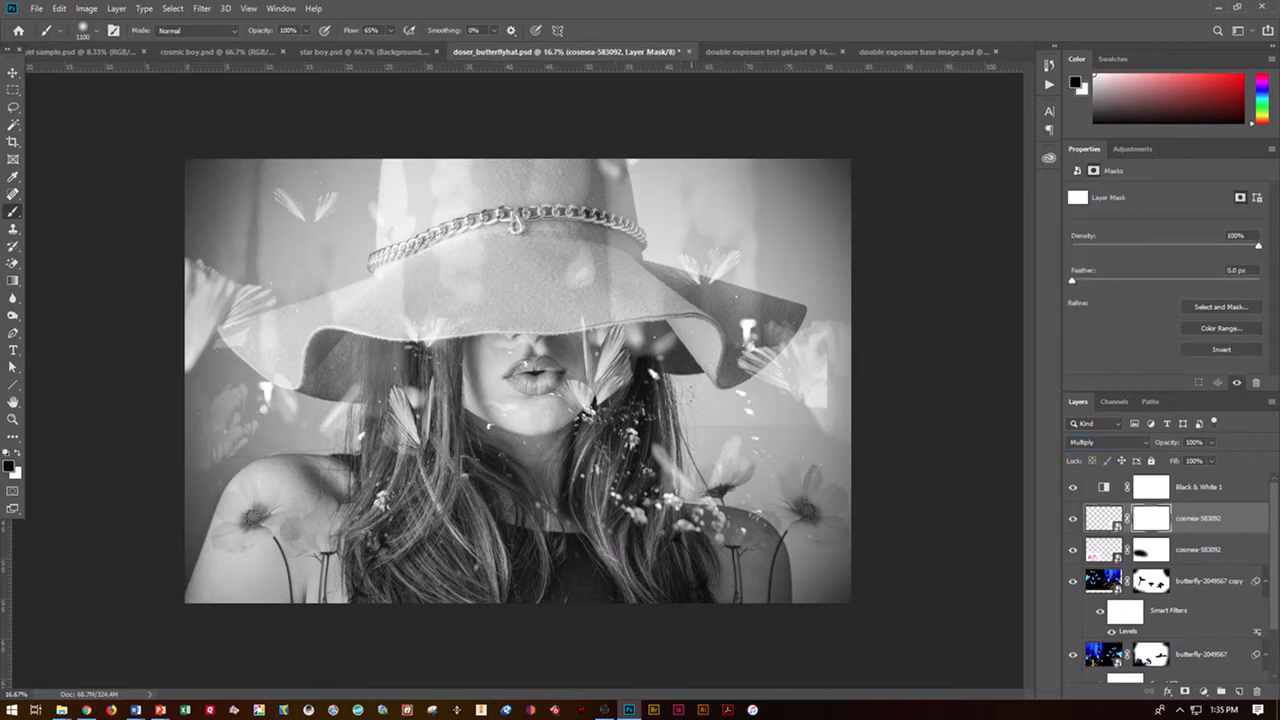
drag(808, 382, 822, 360)
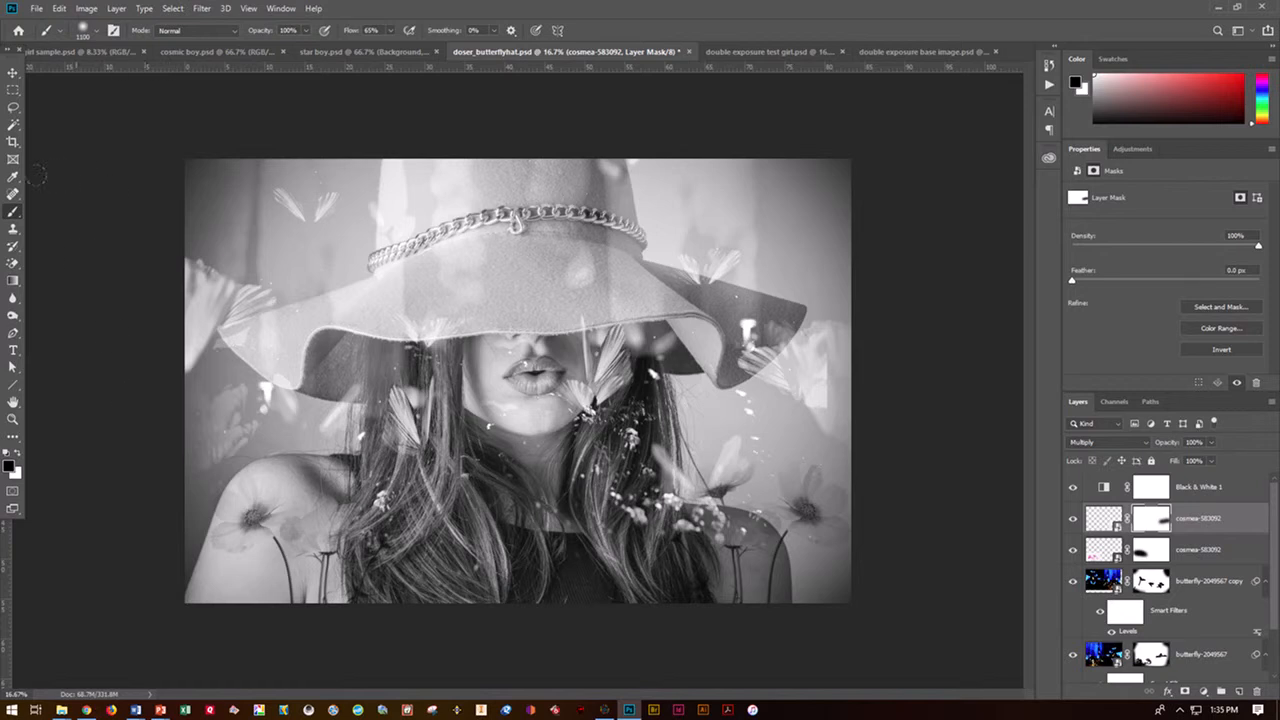
Step: Deselect the layers, save doser_butterflyhat.psd, and close it along with double exposure test girl.psd
click(13, 73)
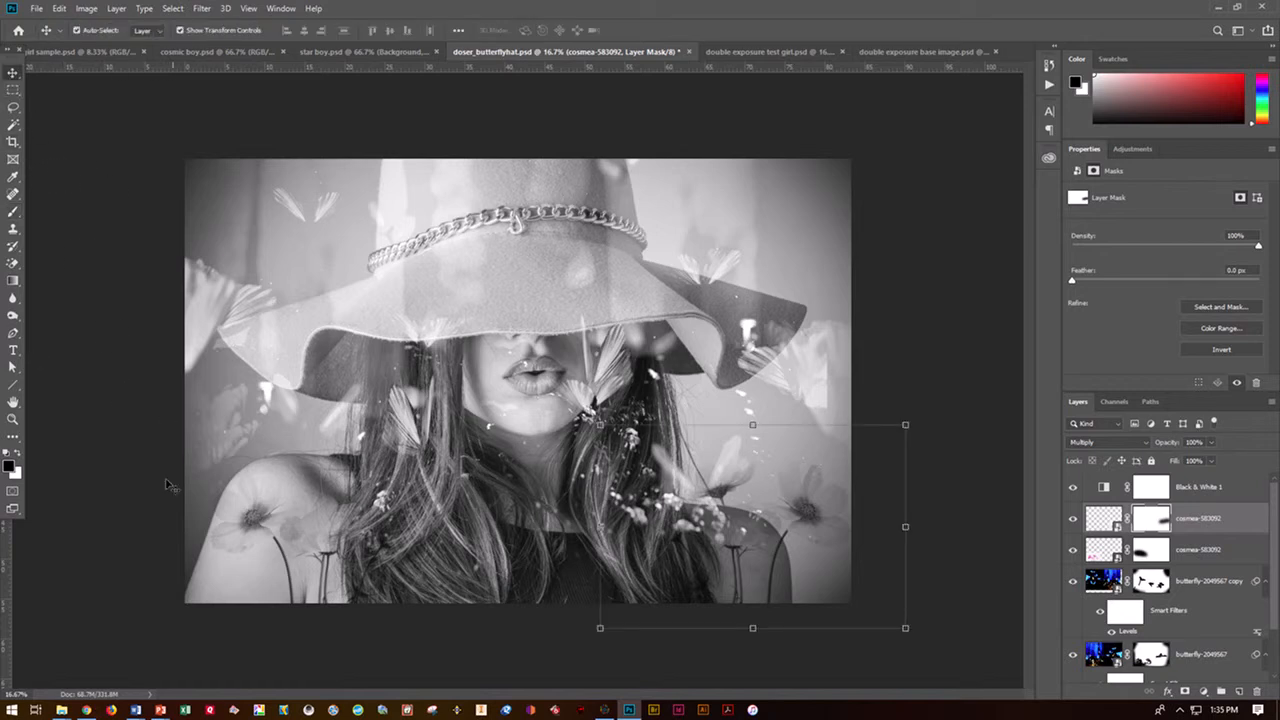
click(98, 531)
key(ctrl+s)
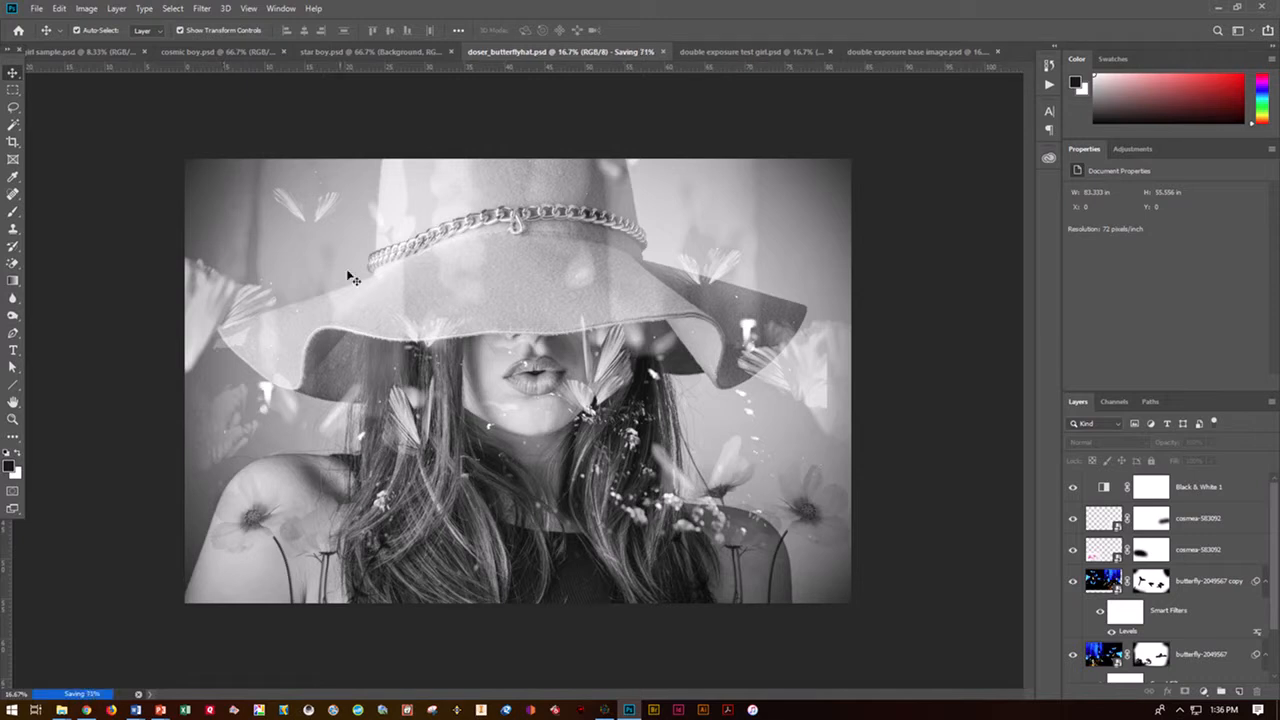
click(663, 51)
click(629, 265)
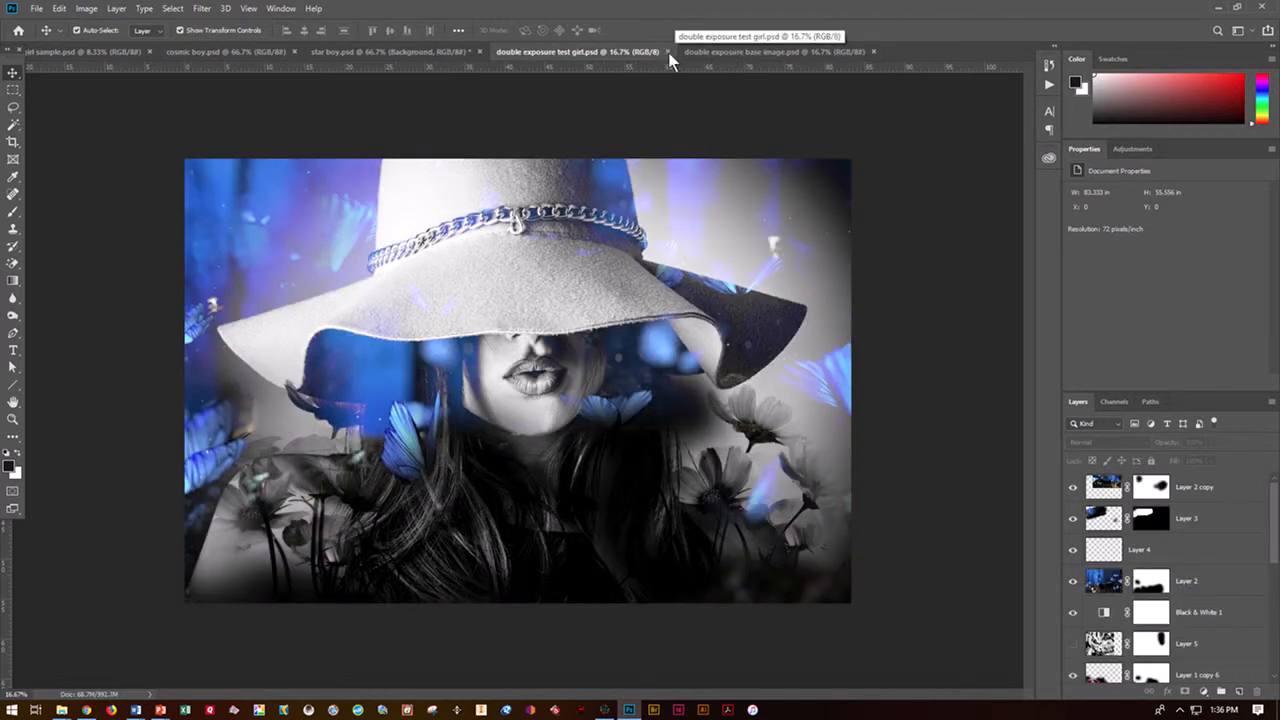
click(668, 52)
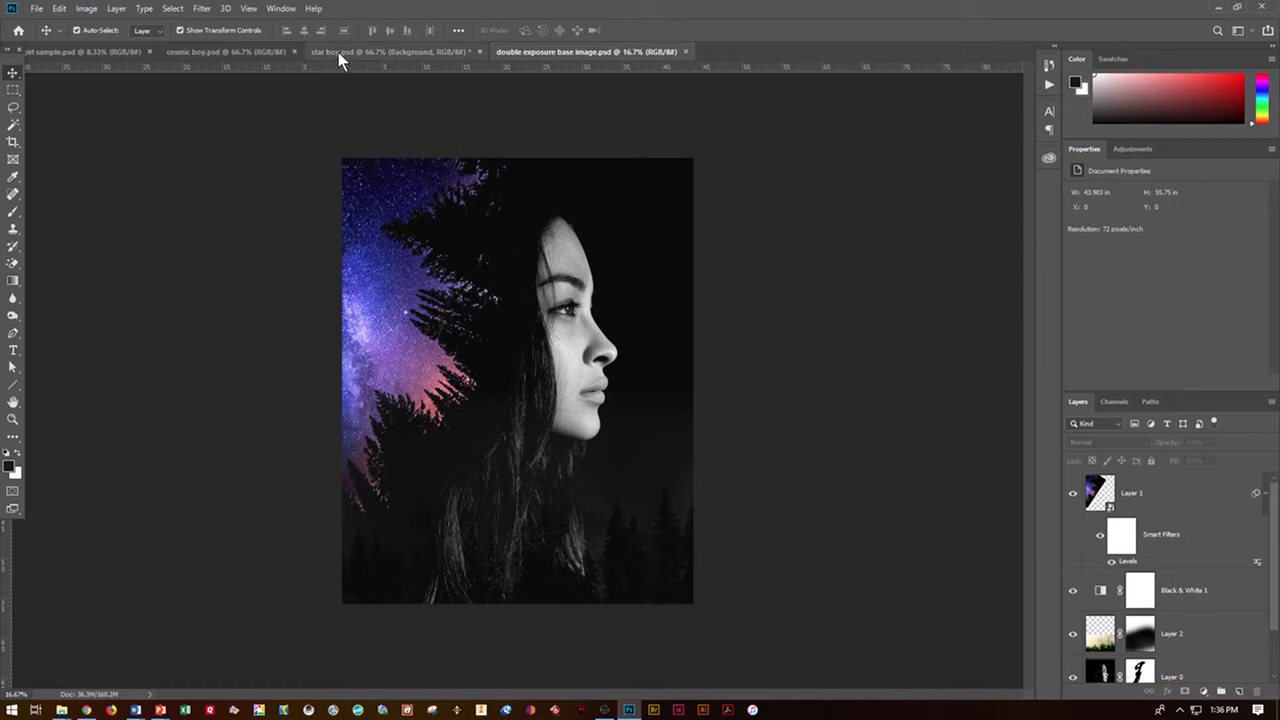
Step: Open the portrait-657116.psd file from the double exposure folder
click(50, 54)
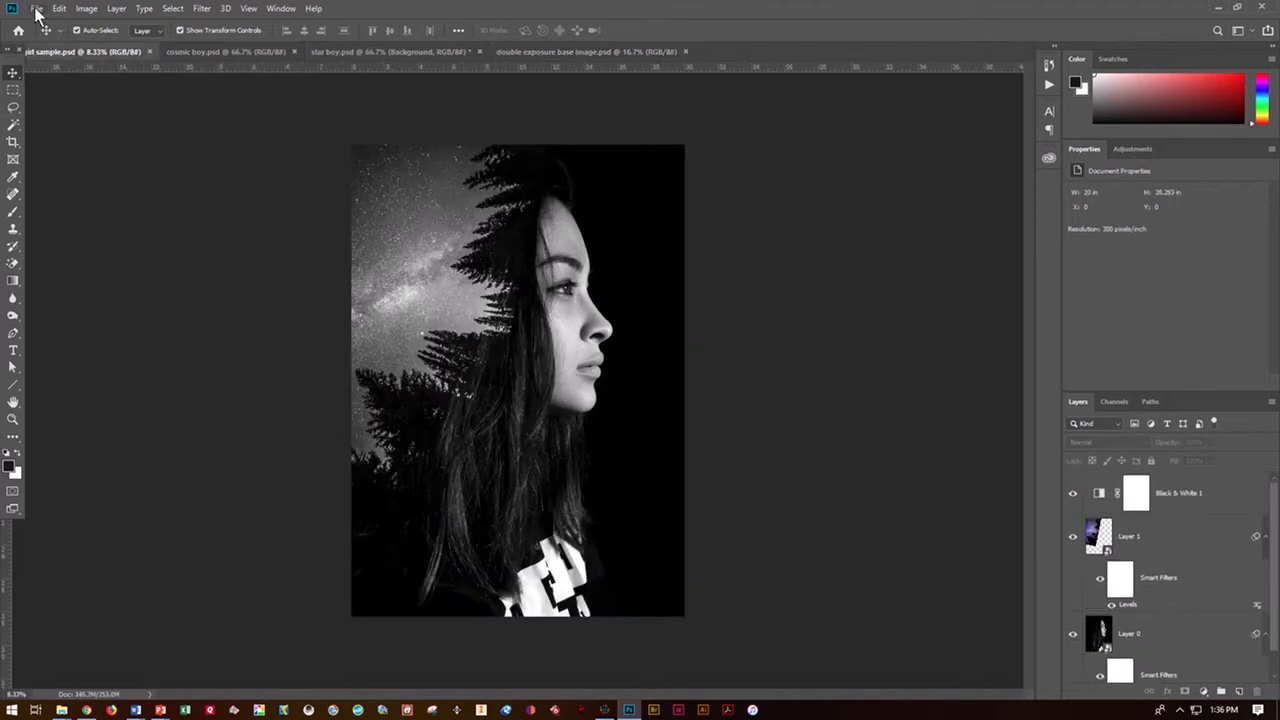
click(37, 12)
click(42, 38)
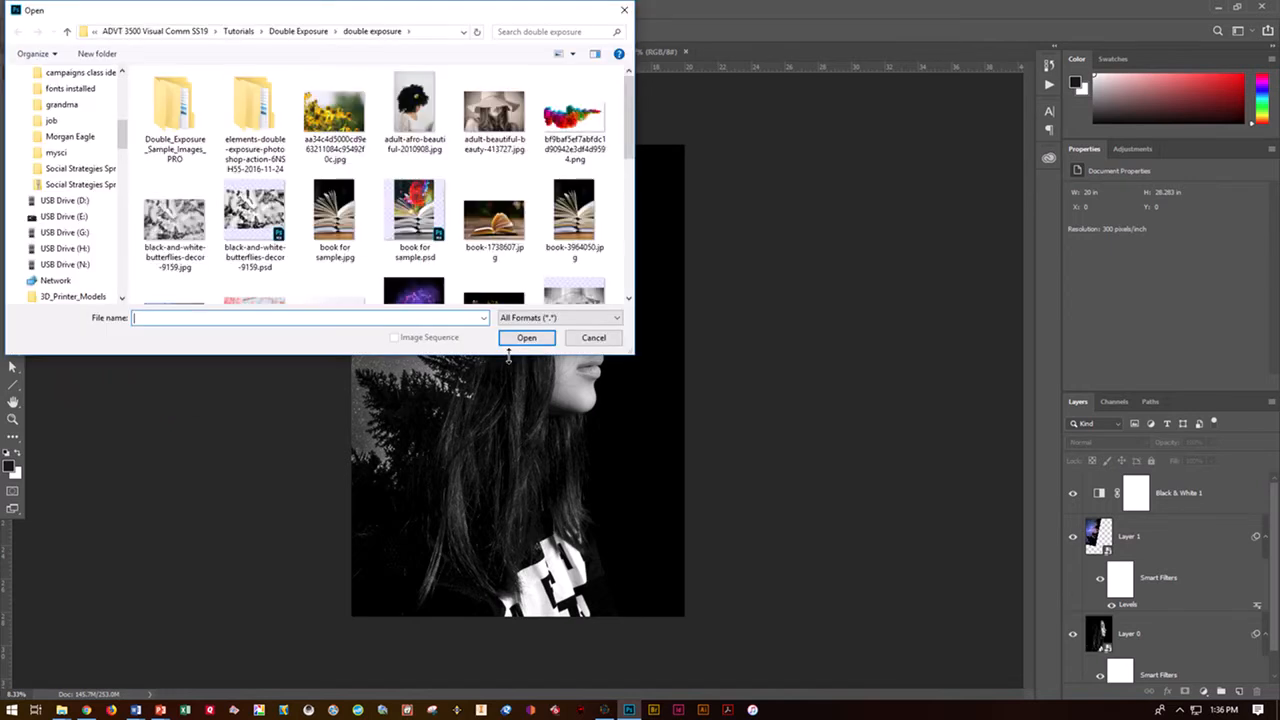
scroll(497, 240, down, 5)
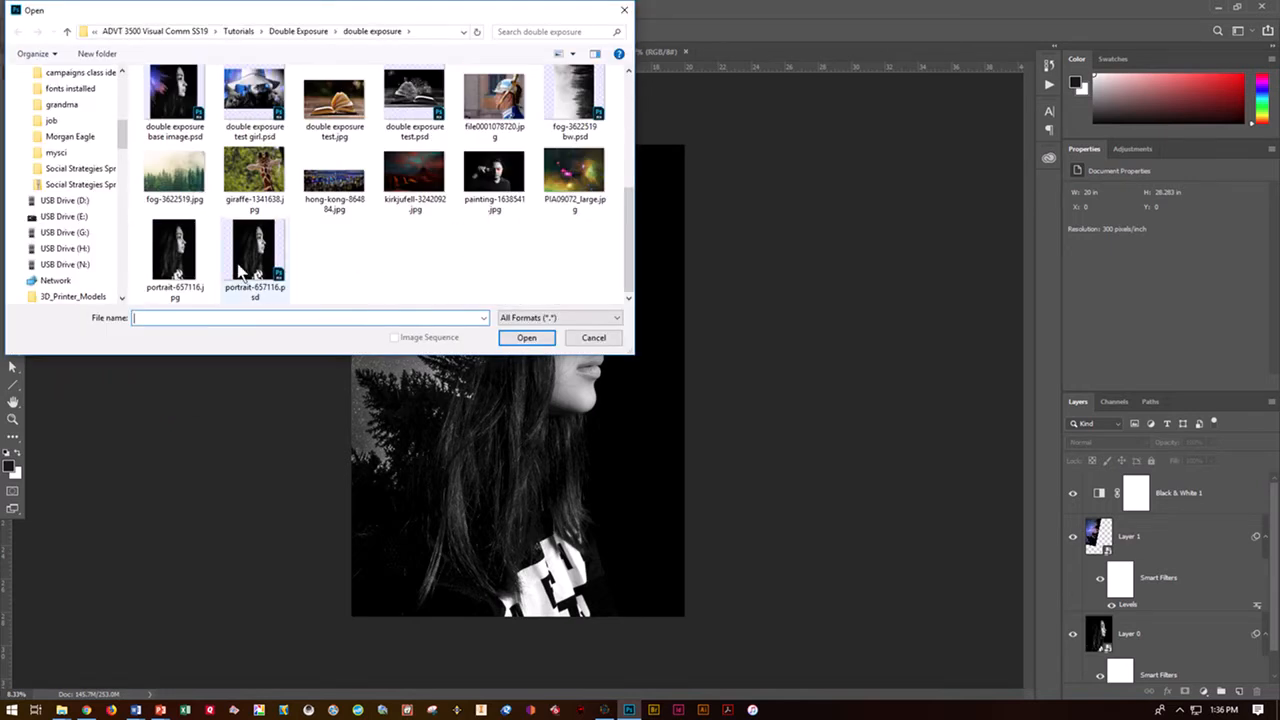
click(258, 262)
click(522, 340)
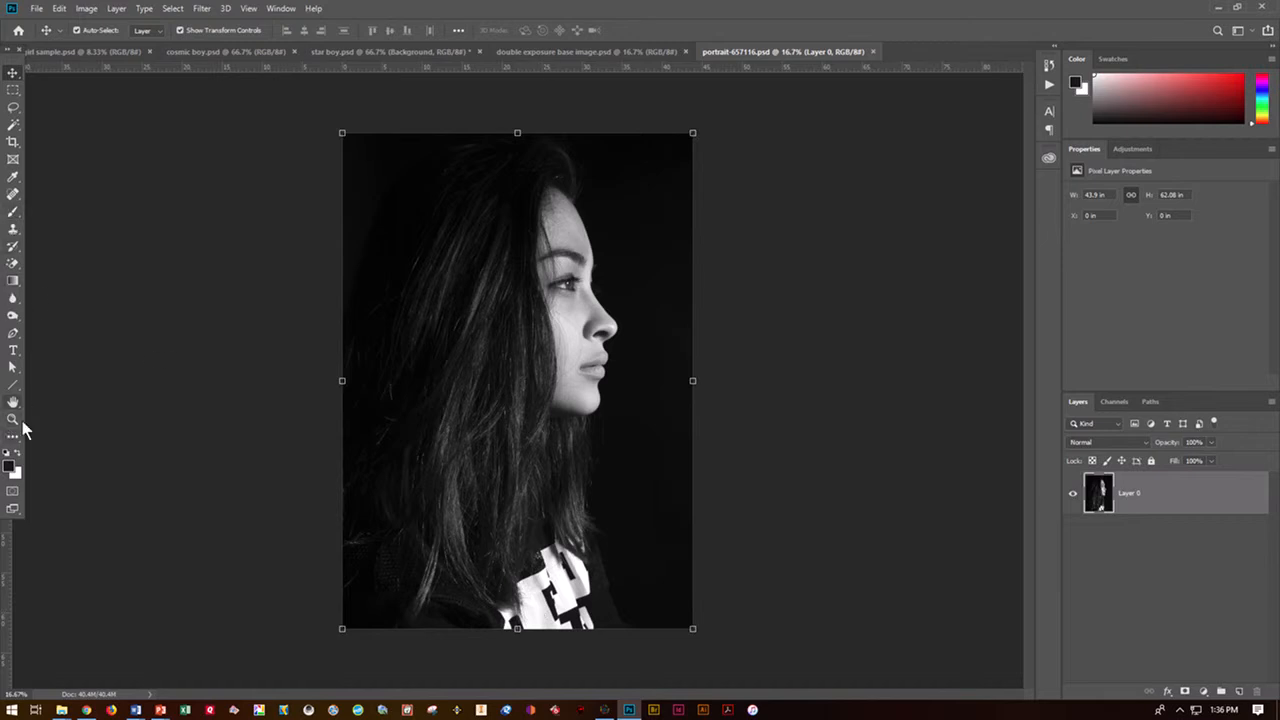
Step: Try to cover the white shirt pattern with foreground colour #121212, using the 1100 px brush at 65% flow
click(9, 466)
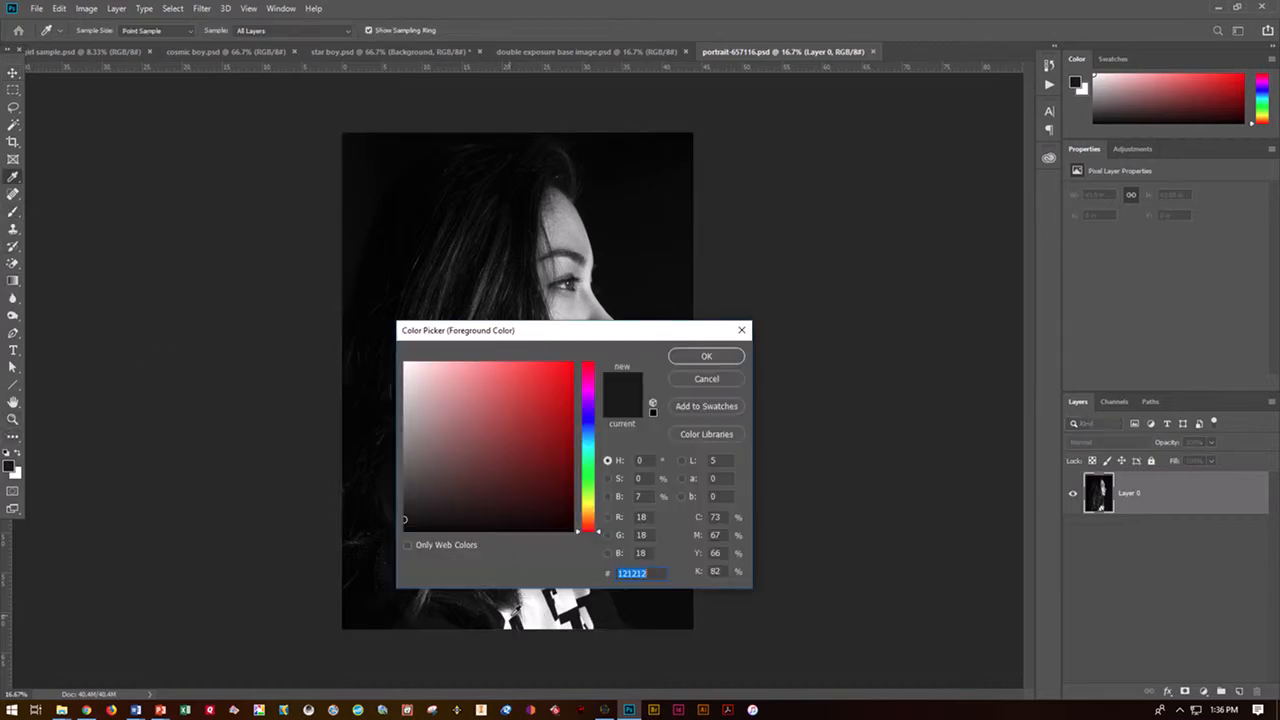
click(705, 357)
key(v)
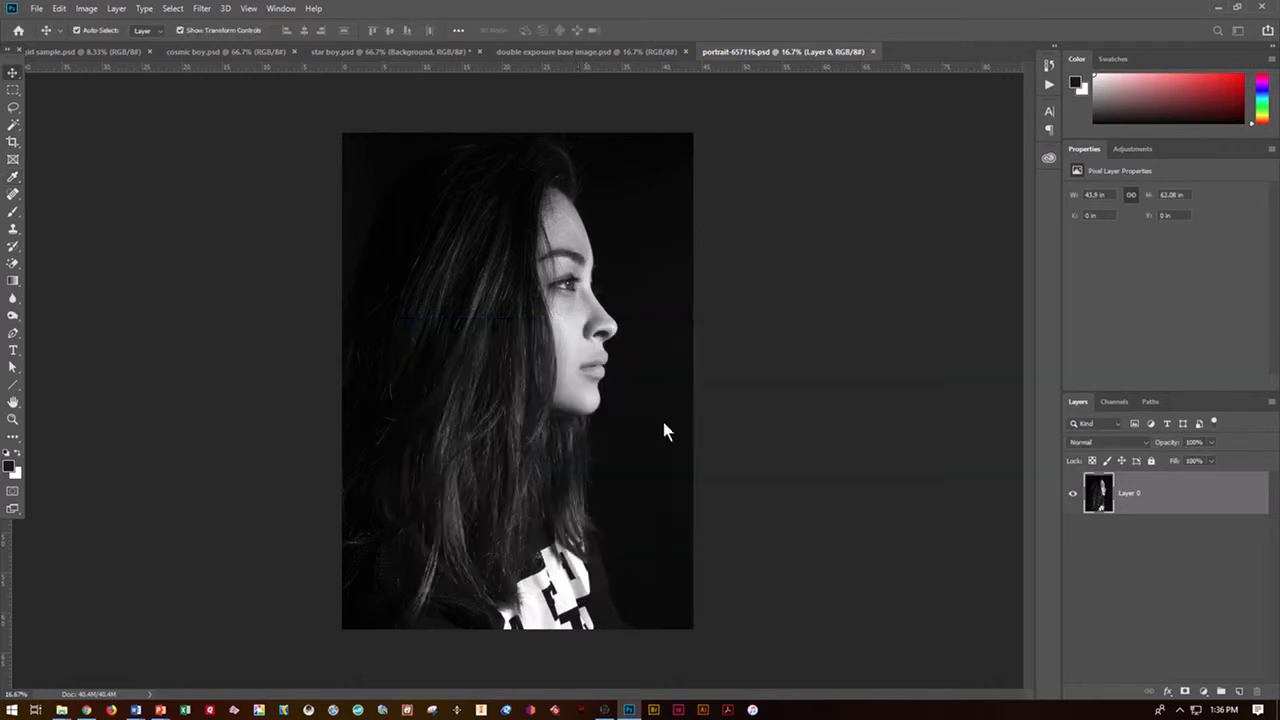
click(13, 212)
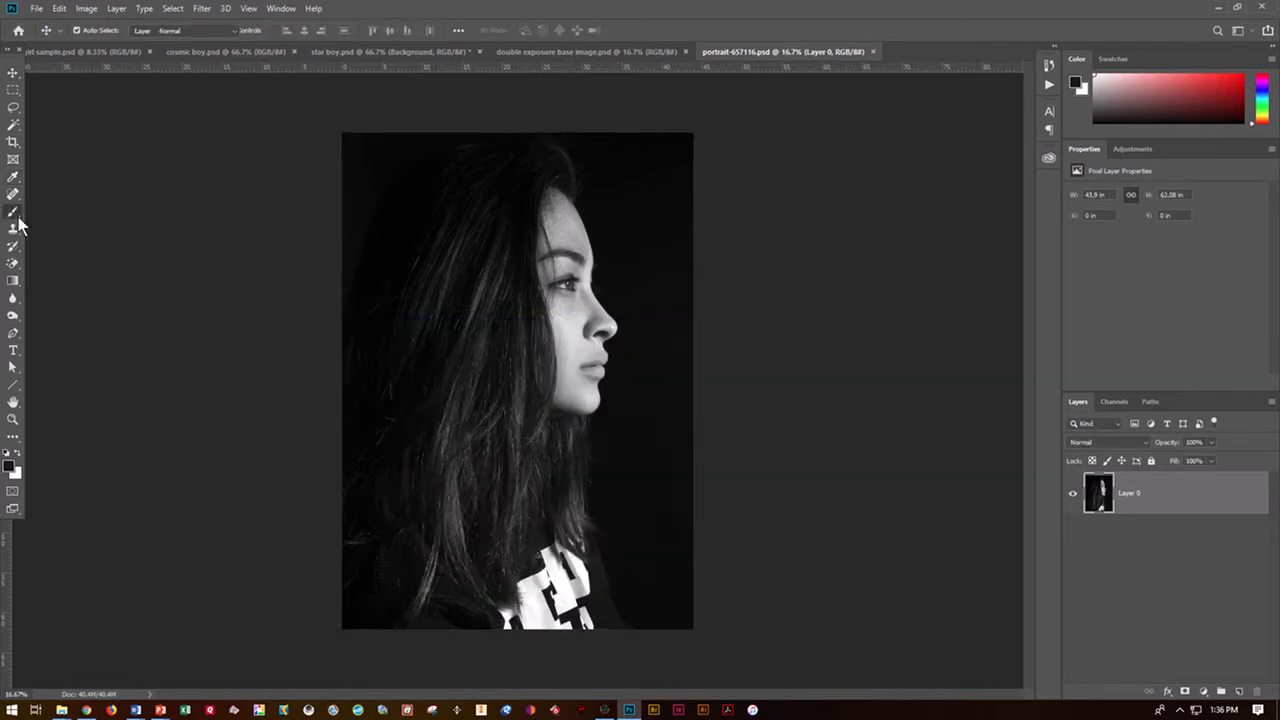
click(560, 612)
click(570, 588)
click(567, 590)
click(567, 612)
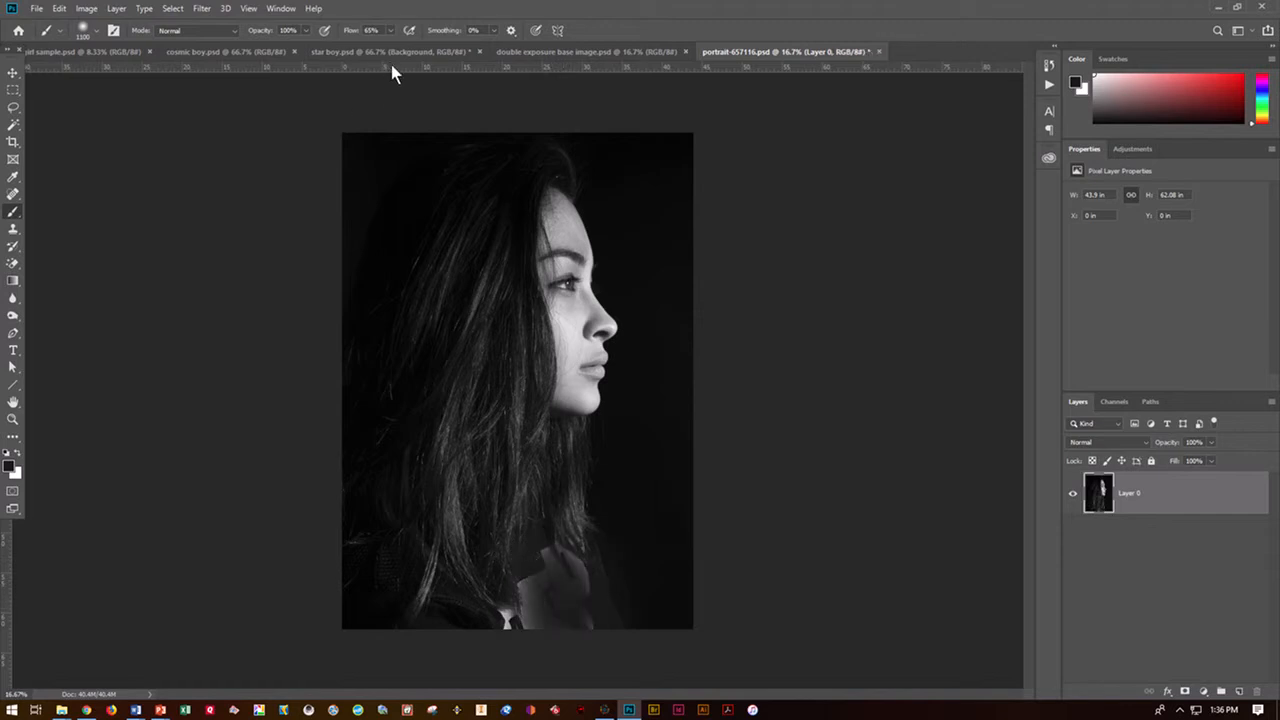
key(ctrl+z)
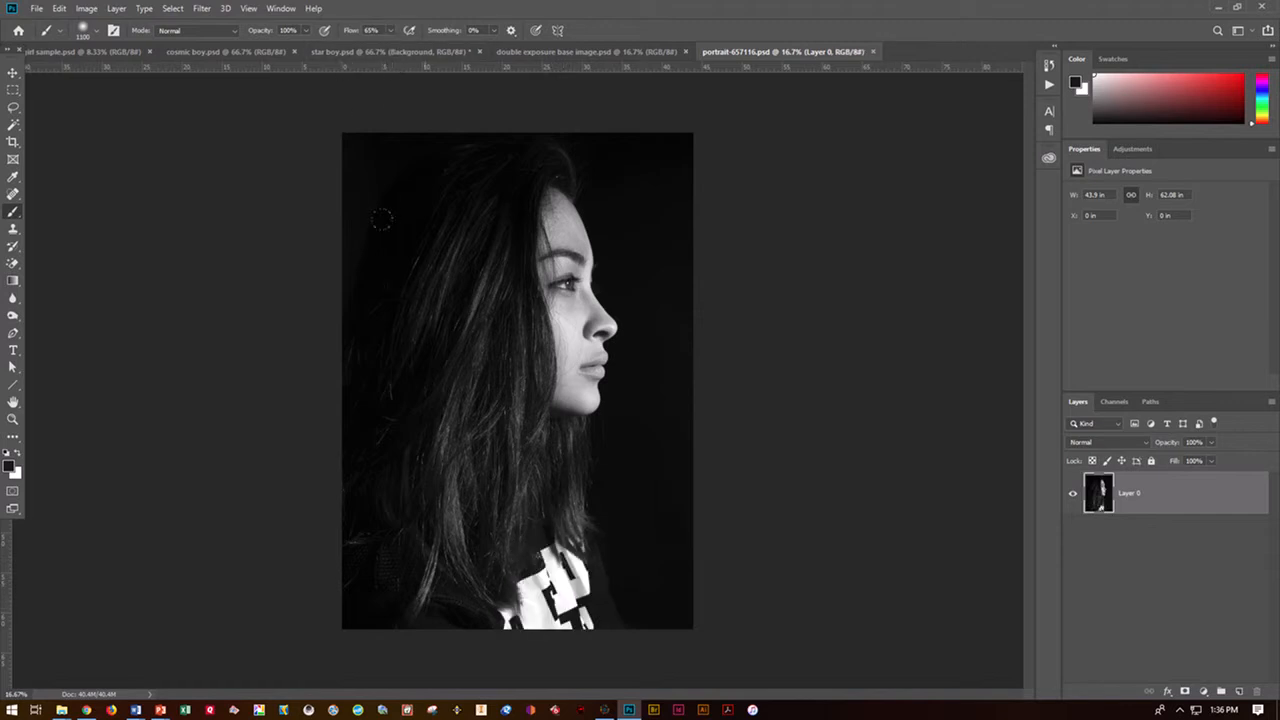
Step: Retouch a small spot of the white shirt pattern near the image's lower edge with the Content-Aware Spot Healing Brush
click(12, 195)
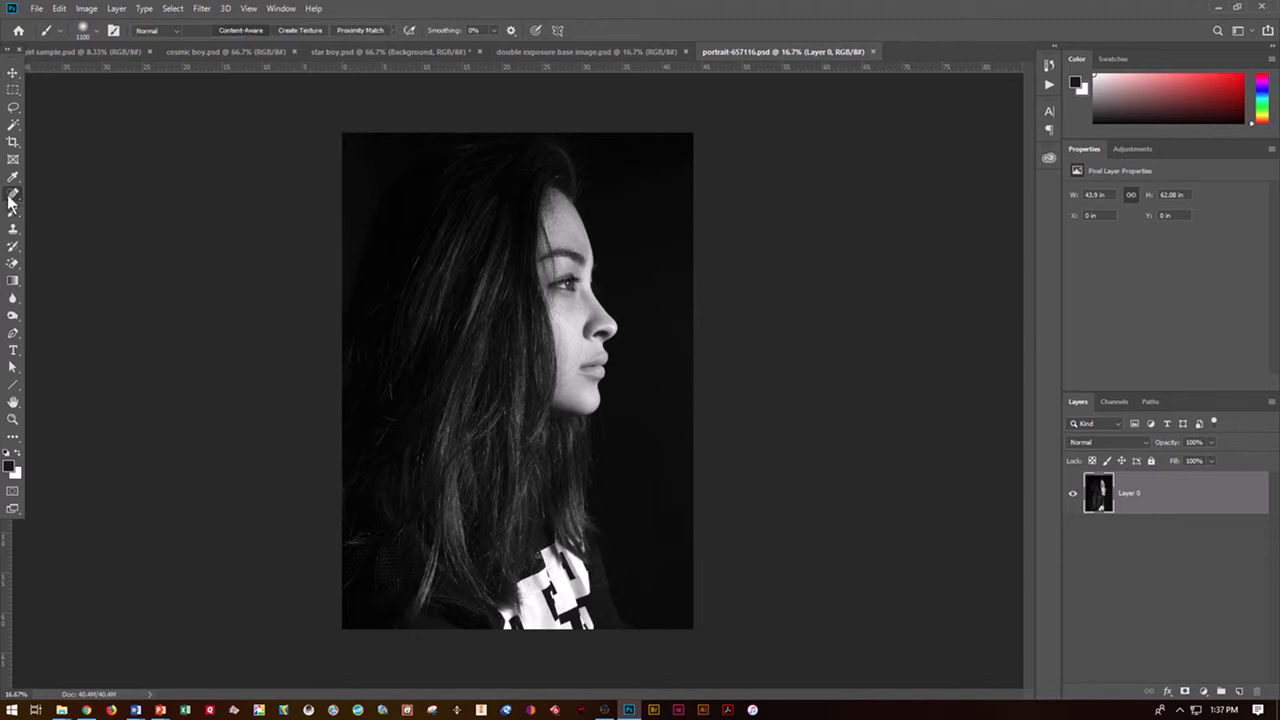
click(42, 197)
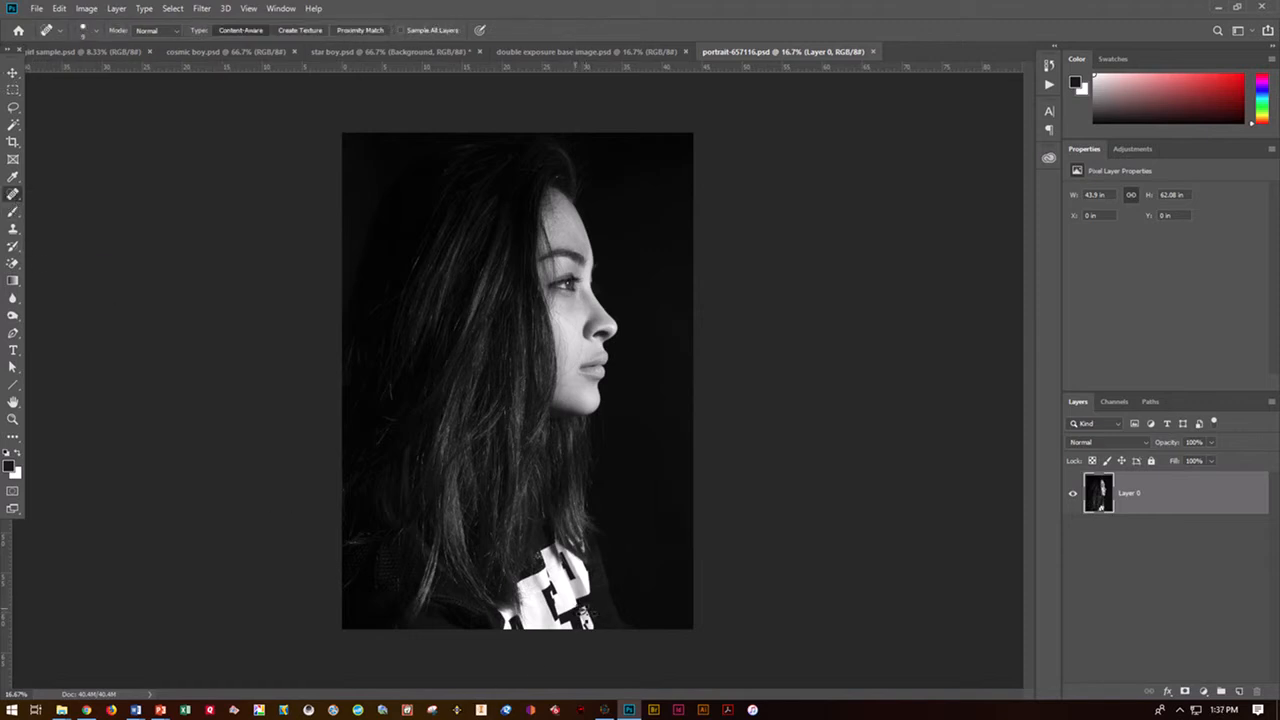
click(586, 622)
Step: Try to heal the white shirt pattern with a larger Spot Healing Brush set to Proximity Match
click(342, 31)
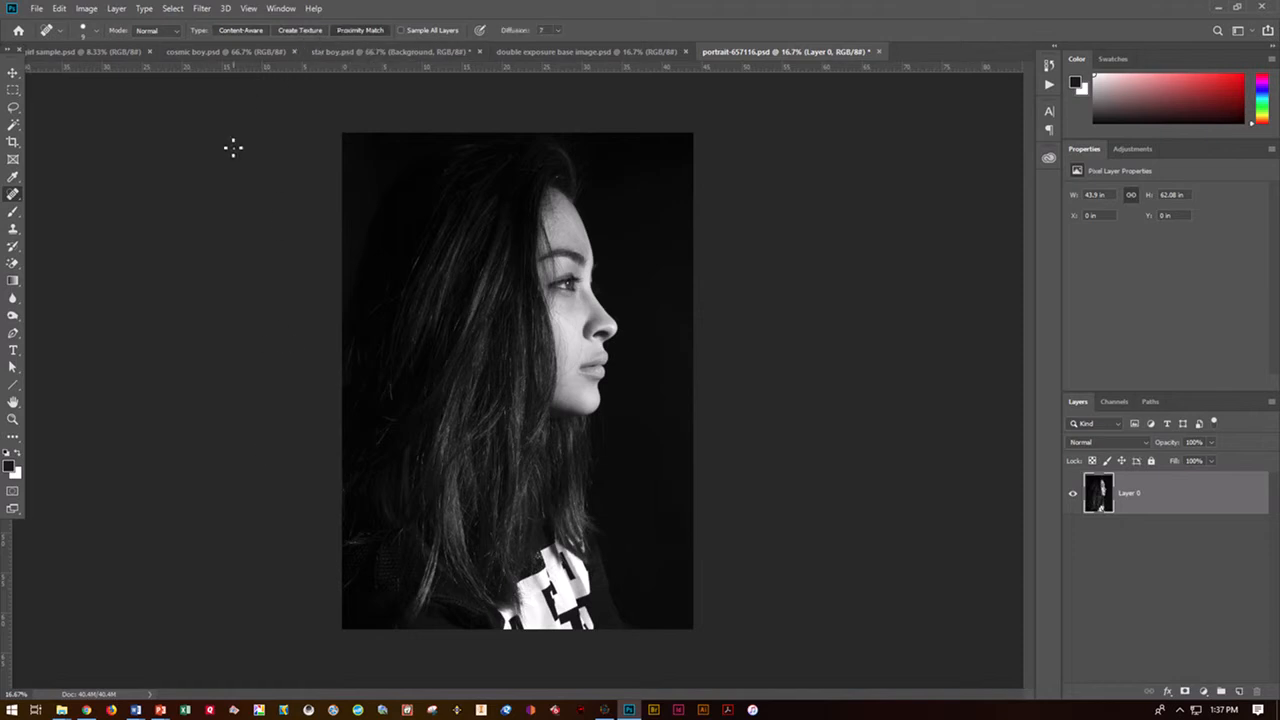
click(97, 29)
drag(74, 66, 72, 67)
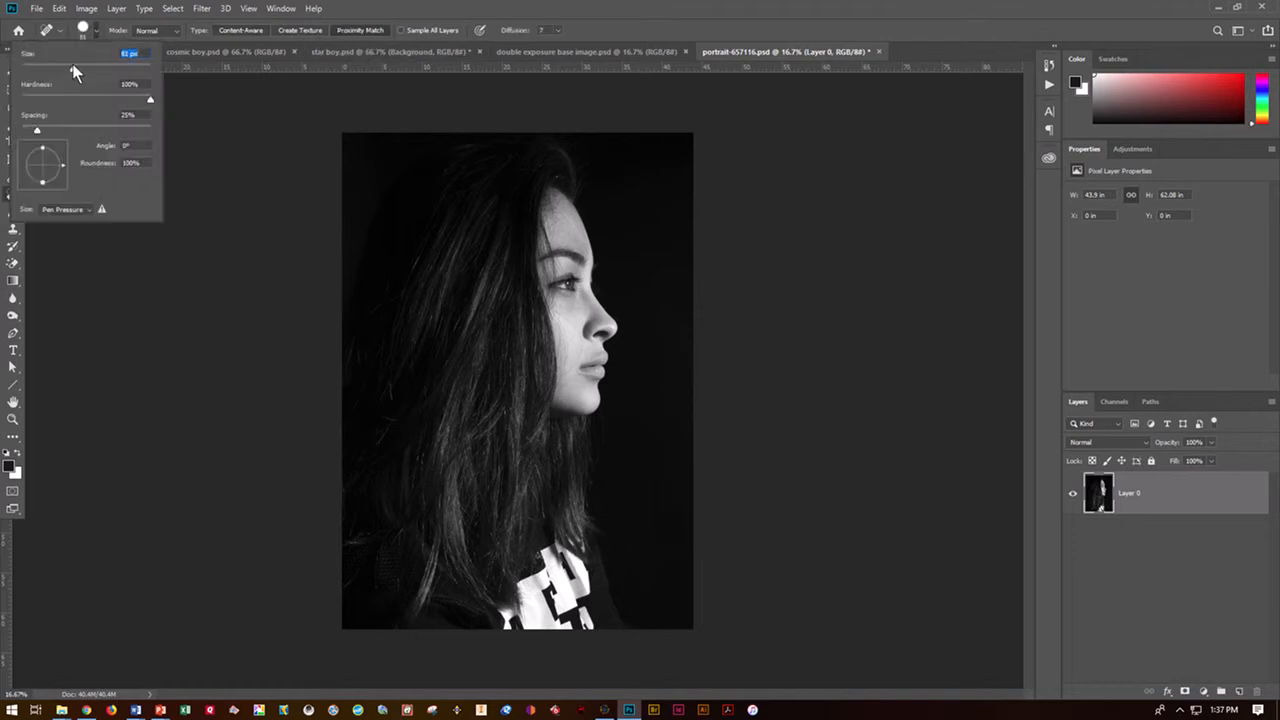
key(Return)
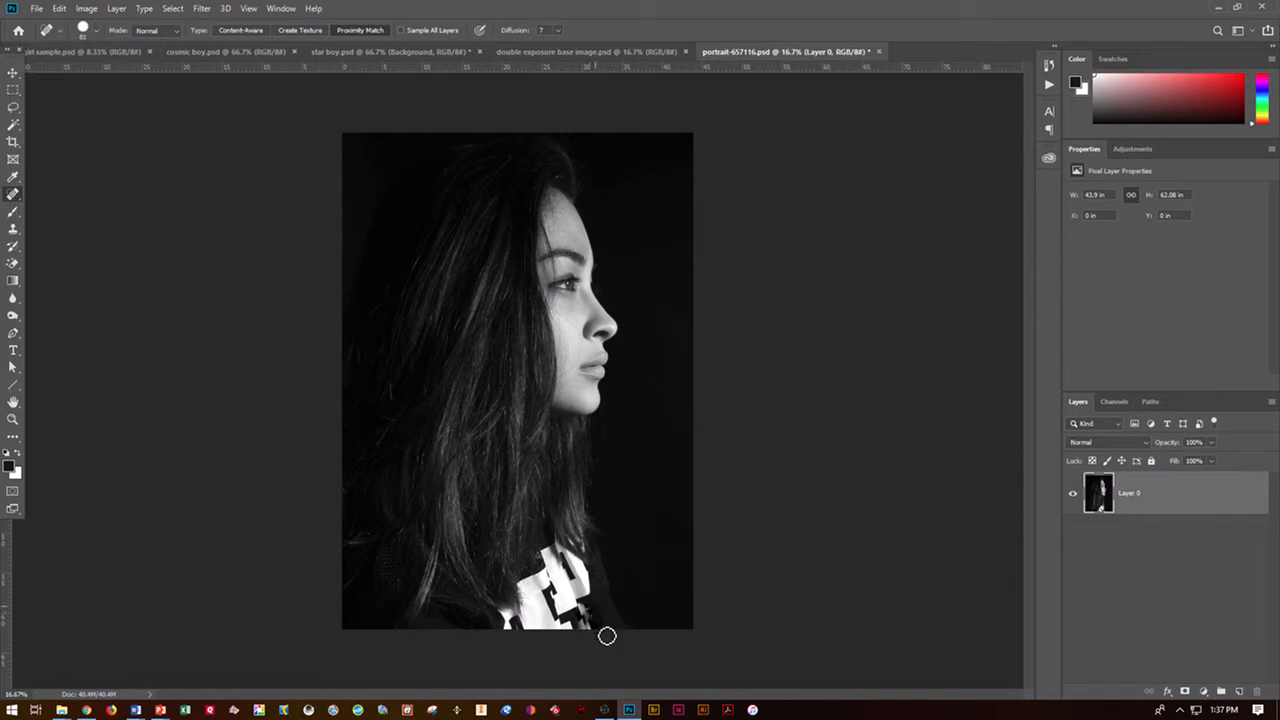
Step: Revert the portrait's history to the first Spot Healing Brush state and deselect the layer
click(1049, 65)
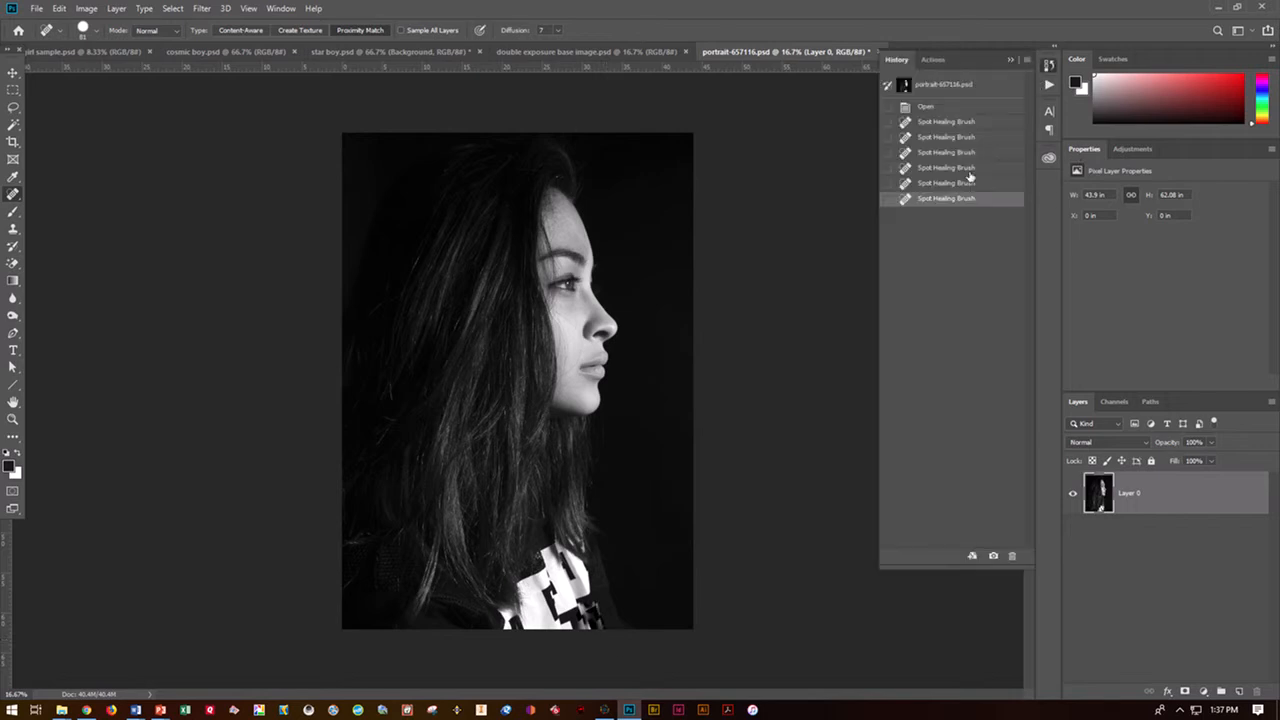
click(956, 183)
click(956, 167)
click(956, 152)
click(956, 122)
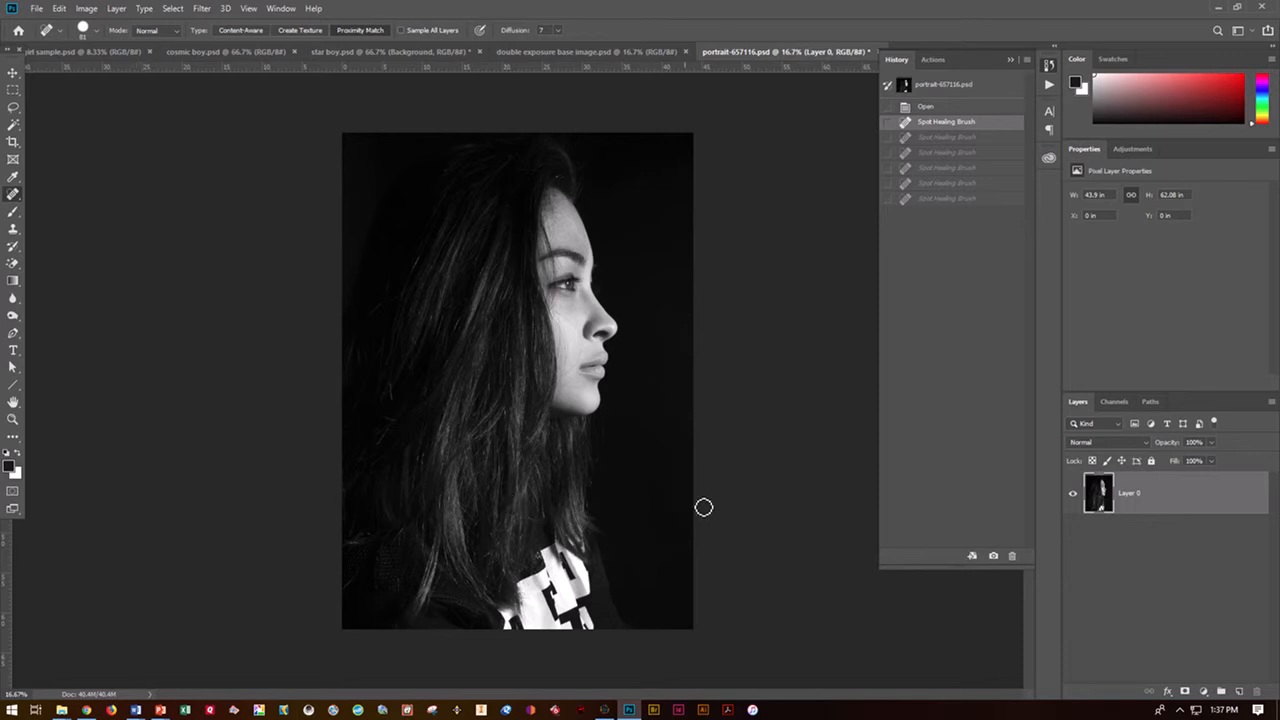
click(13, 74)
click(285, 410)
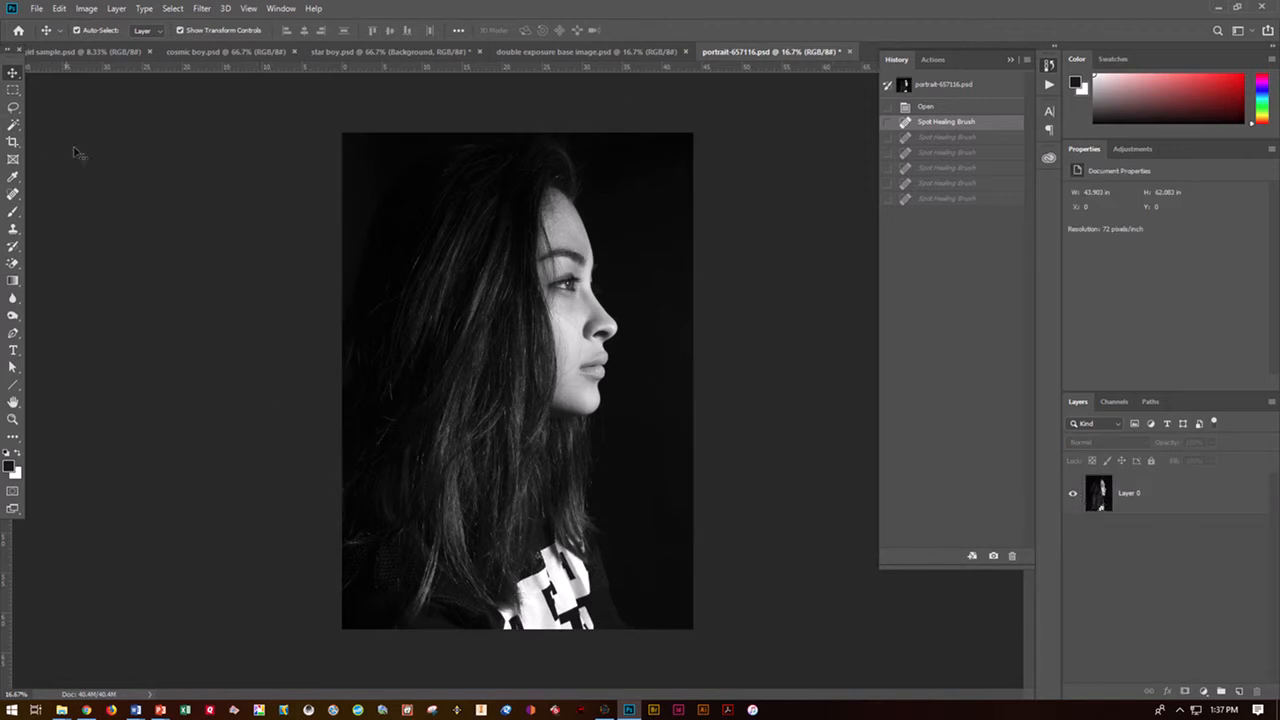
Step: Open the milky-way-984050_1920.jpg image from the Double Exposure folder
click(36, 8)
click(45, 38)
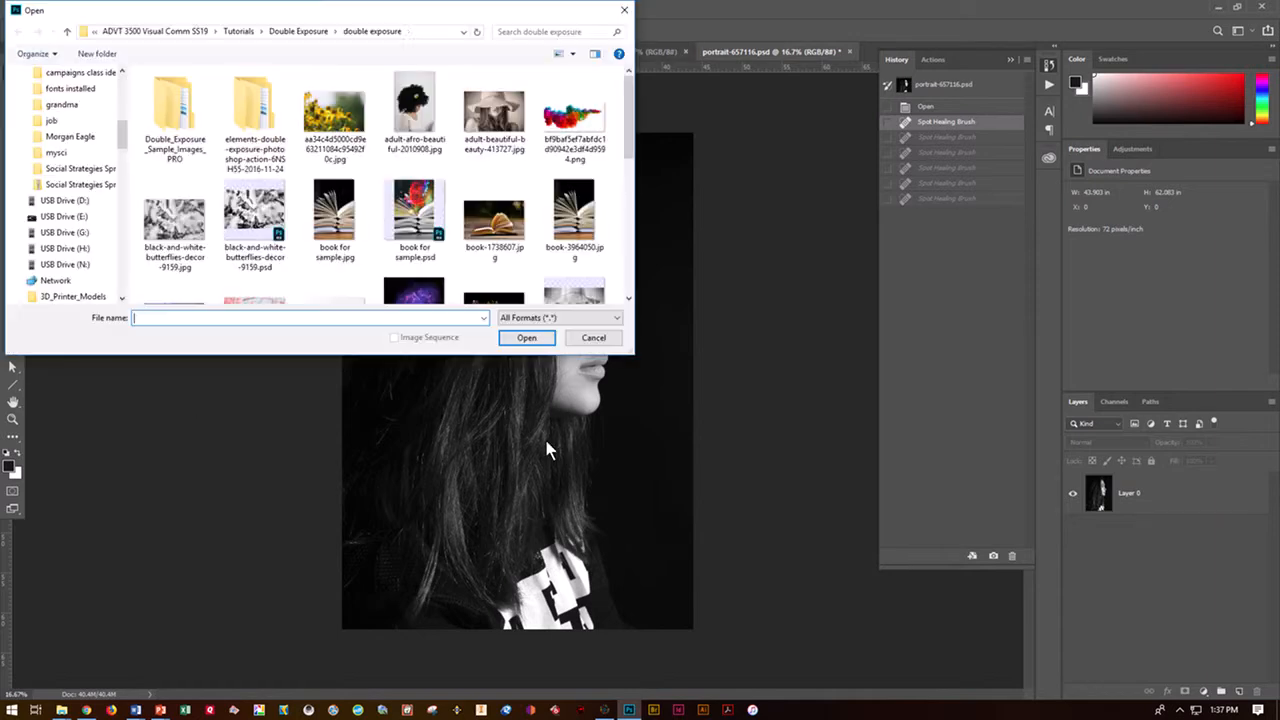
scroll(500, 265, down, 3)
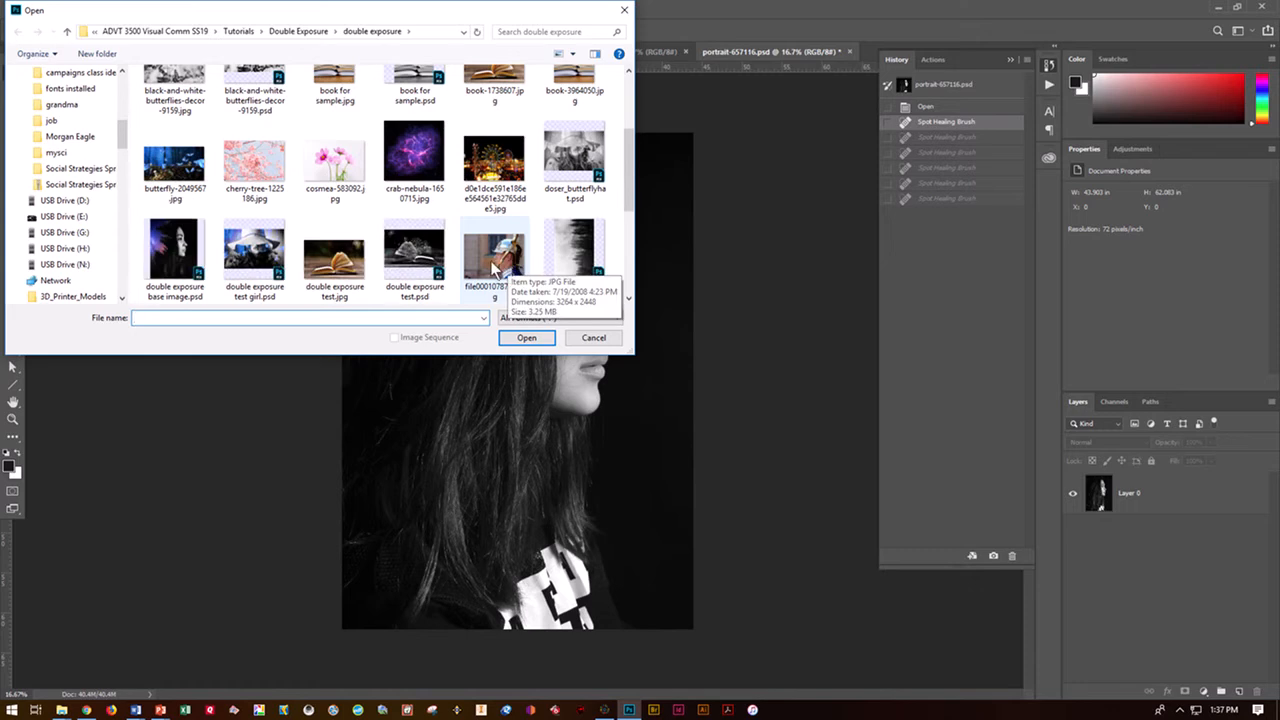
scroll(498, 267, down, 2)
scroll(450, 268, down, 3)
scroll(427, 270, up, 2)
scroll(425, 266, up, 3)
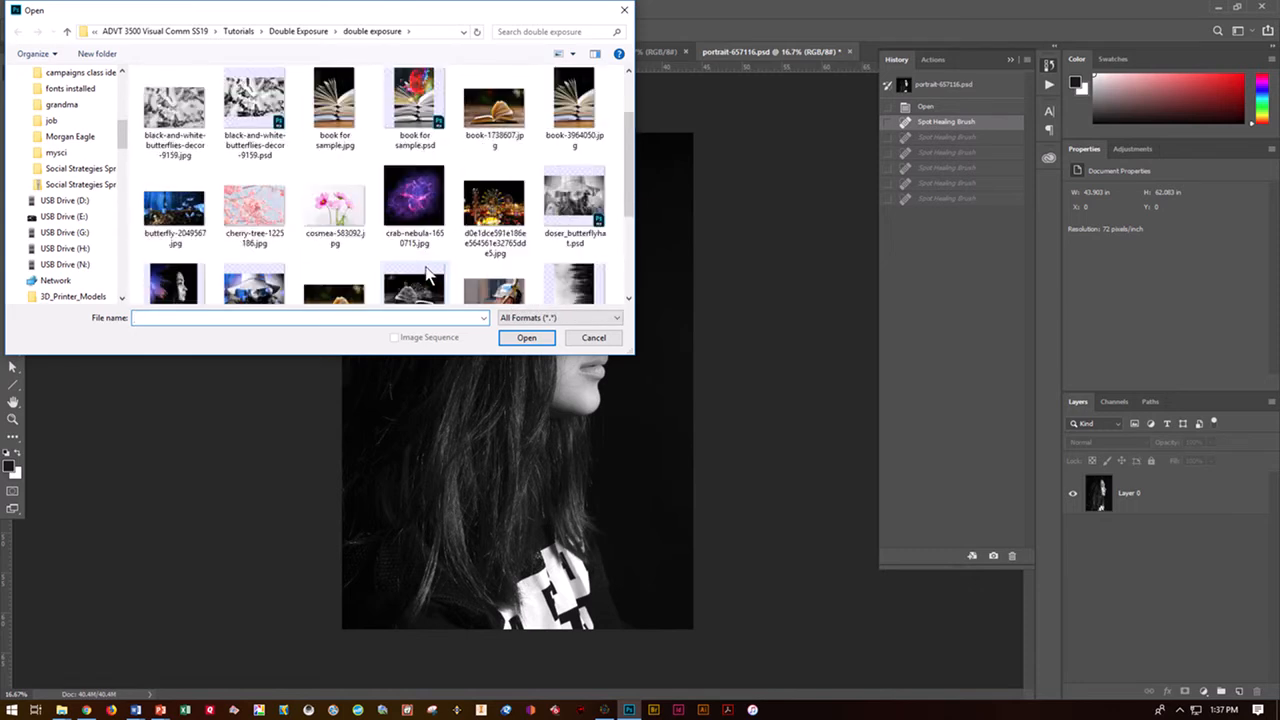
click(298, 31)
click(527, 110)
click(526, 340)
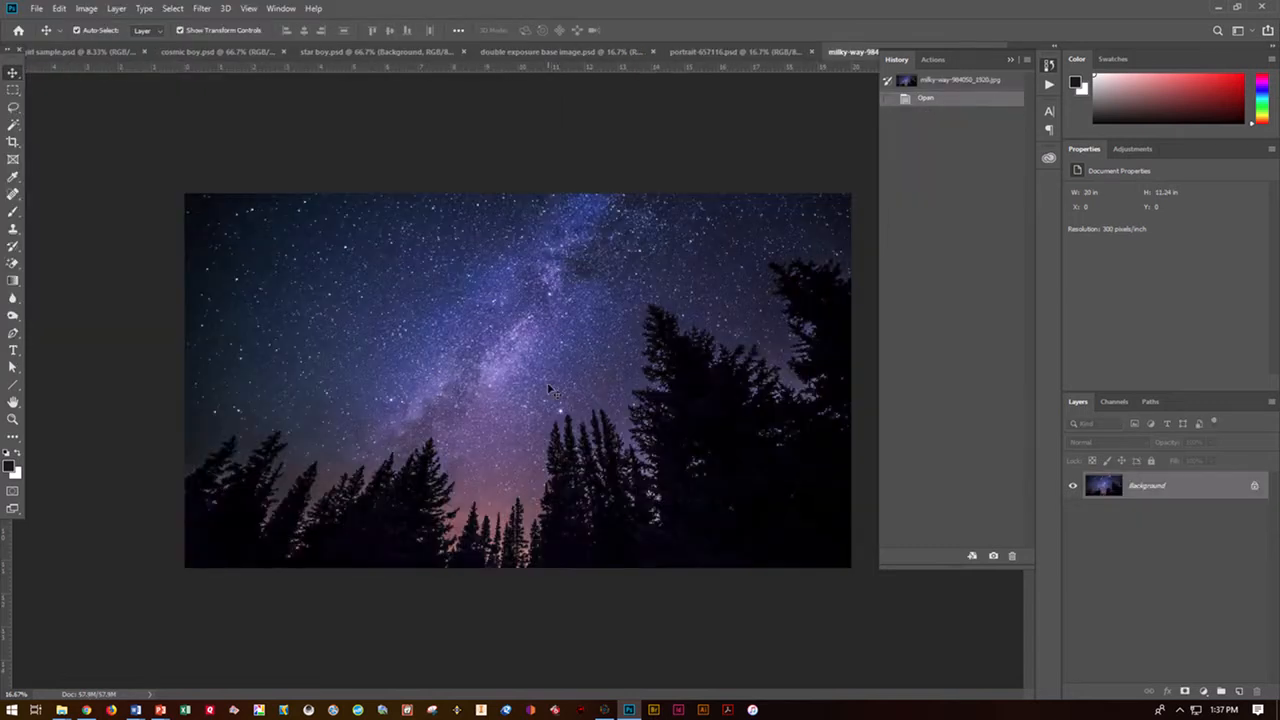
Step: Copy the milky way image into the portrait document as a new layer, and close the source image
drag(857, 57, 526, 534)
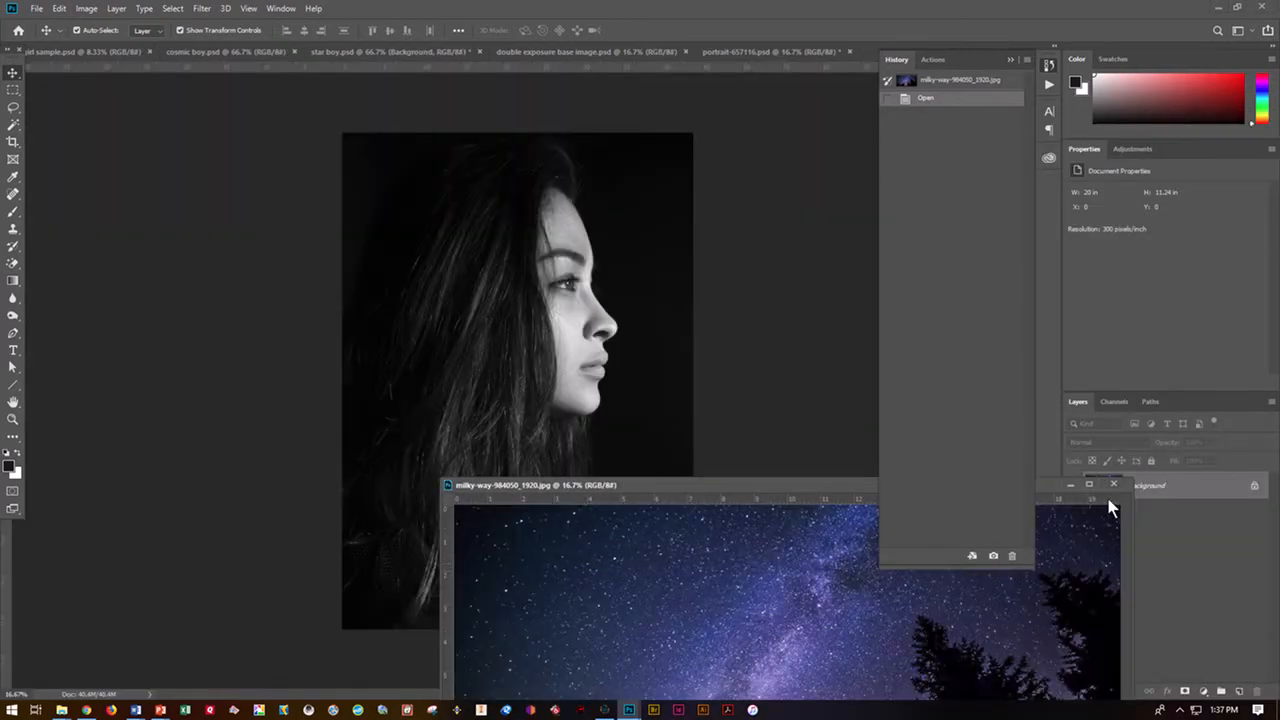
drag(1158, 487, 522, 271)
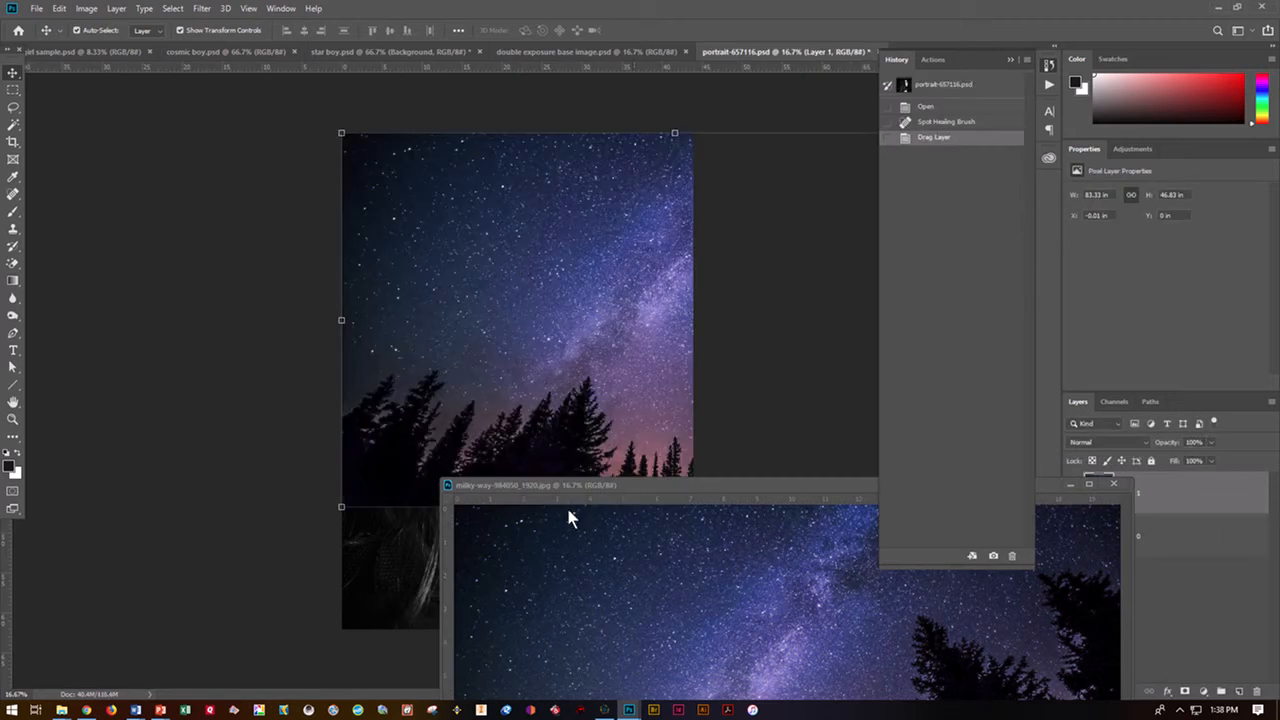
drag(450, 541, 516, 440)
drag(527, 486, 170, 437)
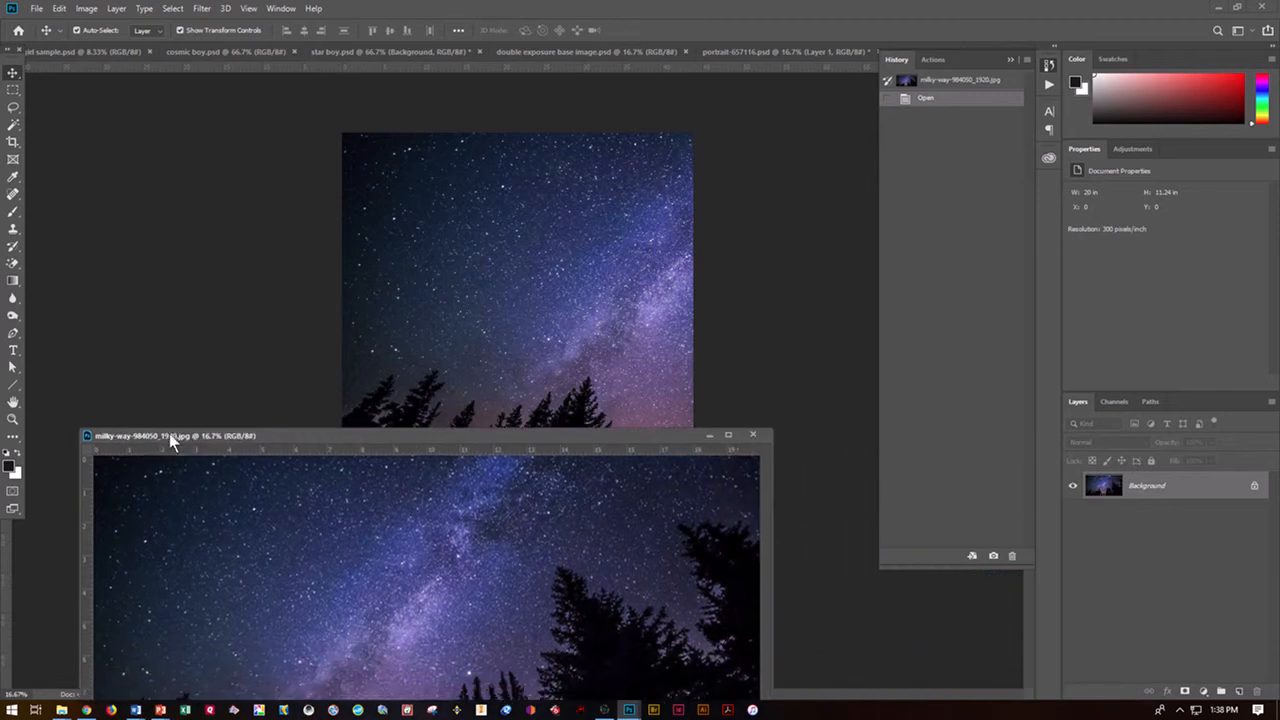
click(752, 435)
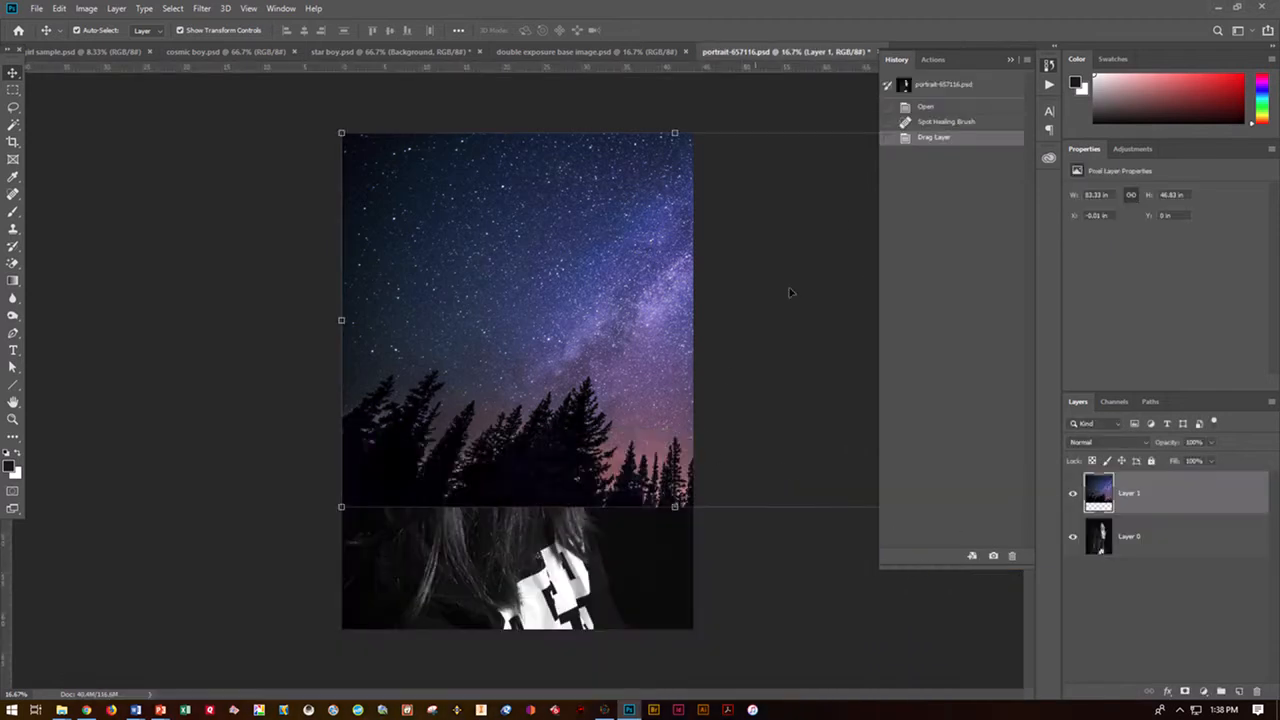
Step: Rotate the milky way layer 90° counter-clockwise
click(59, 9)
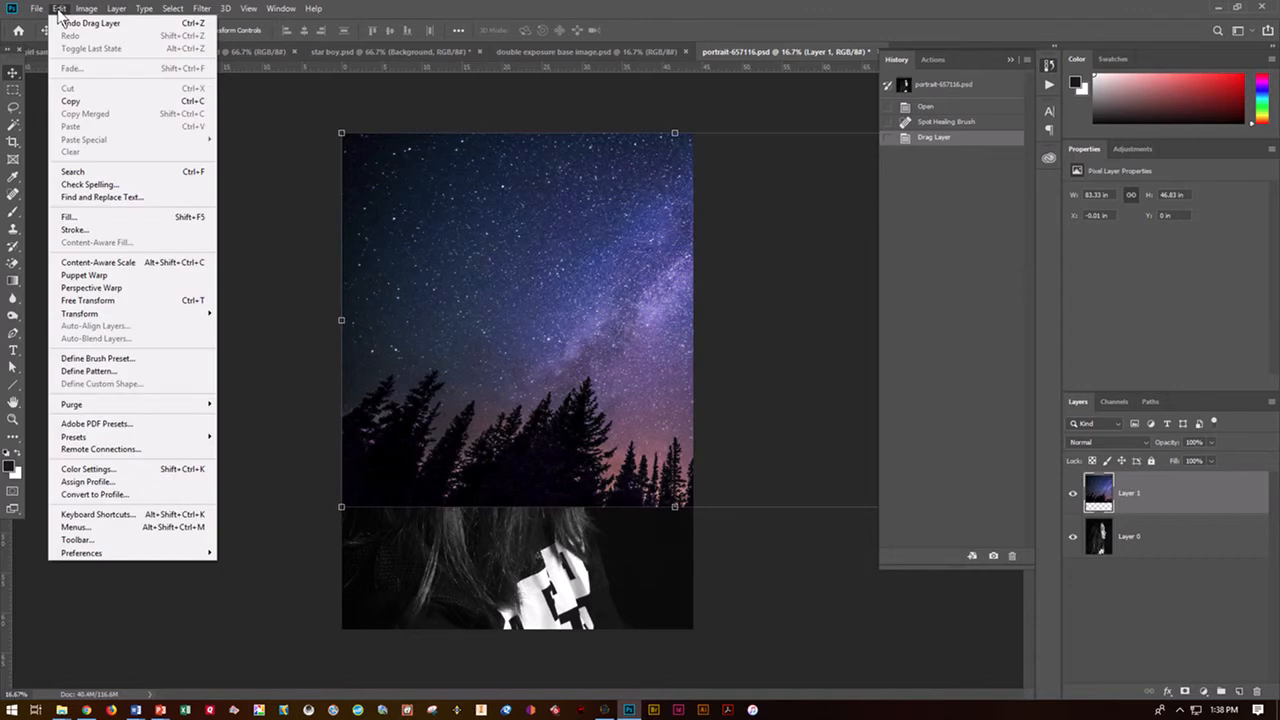
mouse_move(147, 315)
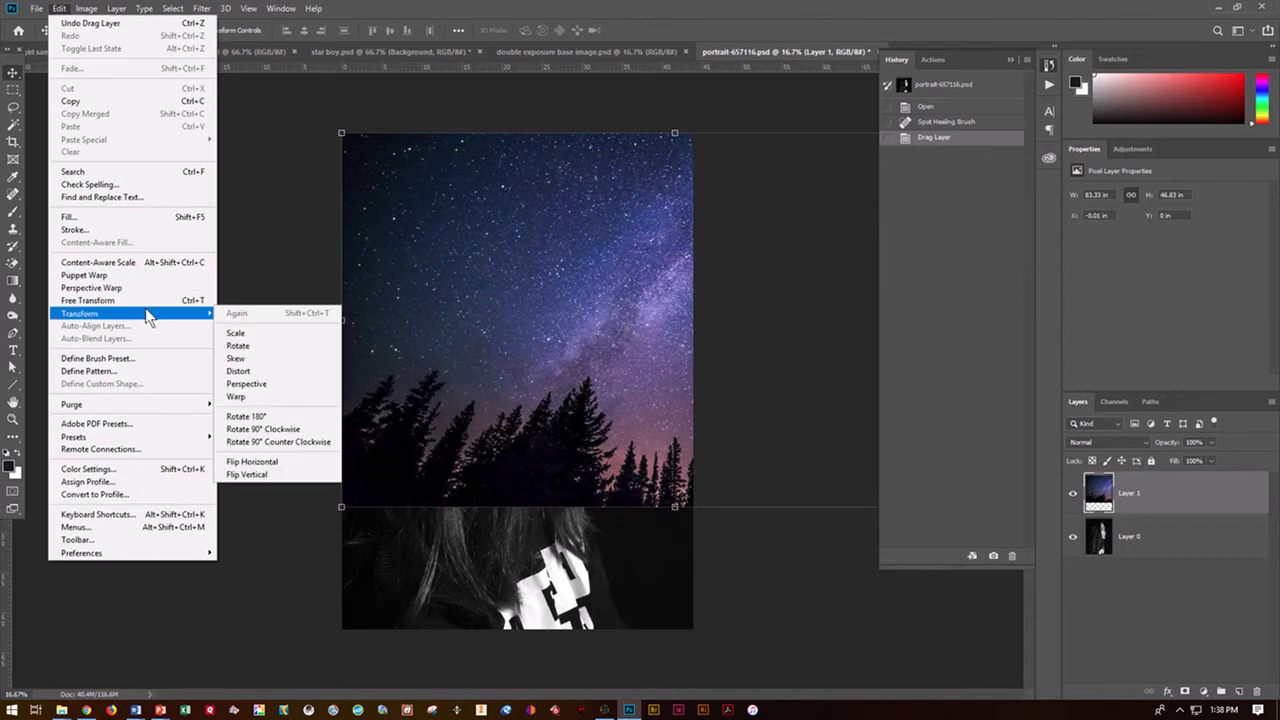
click(303, 442)
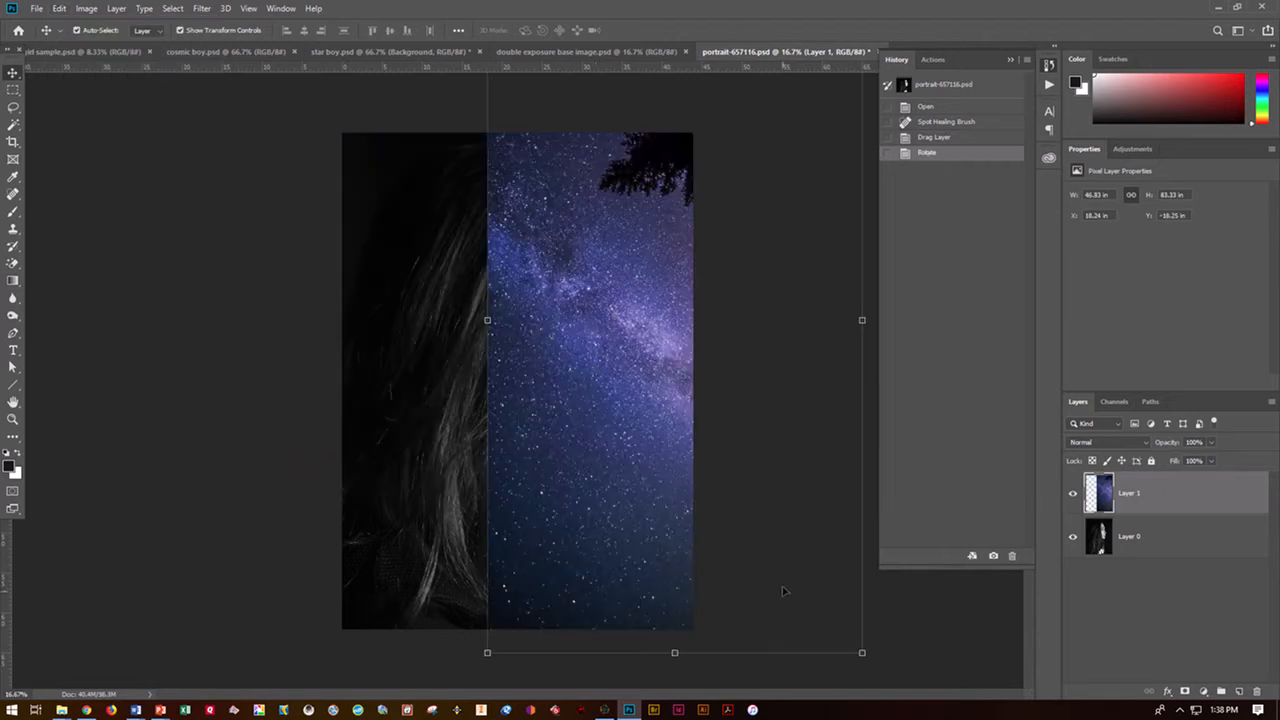
Step: Scale, tilt and move the milky way layer over the woman's hair, about 49.7 by 71.6 in at X -22.6, Y -8.8 in
drag(862, 652, 697, 349)
drag(660, 301, 434, 475)
drag(374, 173, 371, 108)
drag(237, 104, 292, 82)
drag(432, 157, 464, 152)
drag(347, 523, 326, 615)
drag(471, 522, 450, 511)
key(Return)
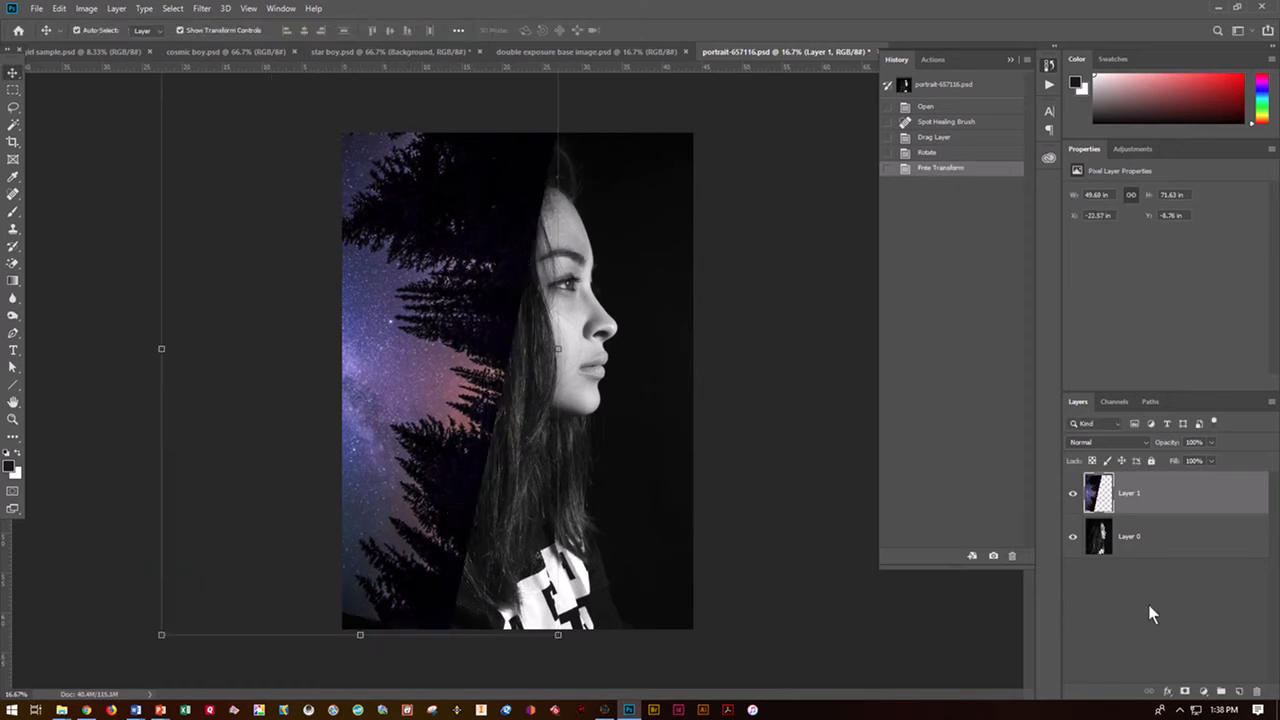
Step: Convert the portrait layer, Layer 0, to a smart object
click(1180, 551)
right_click(1180, 548)
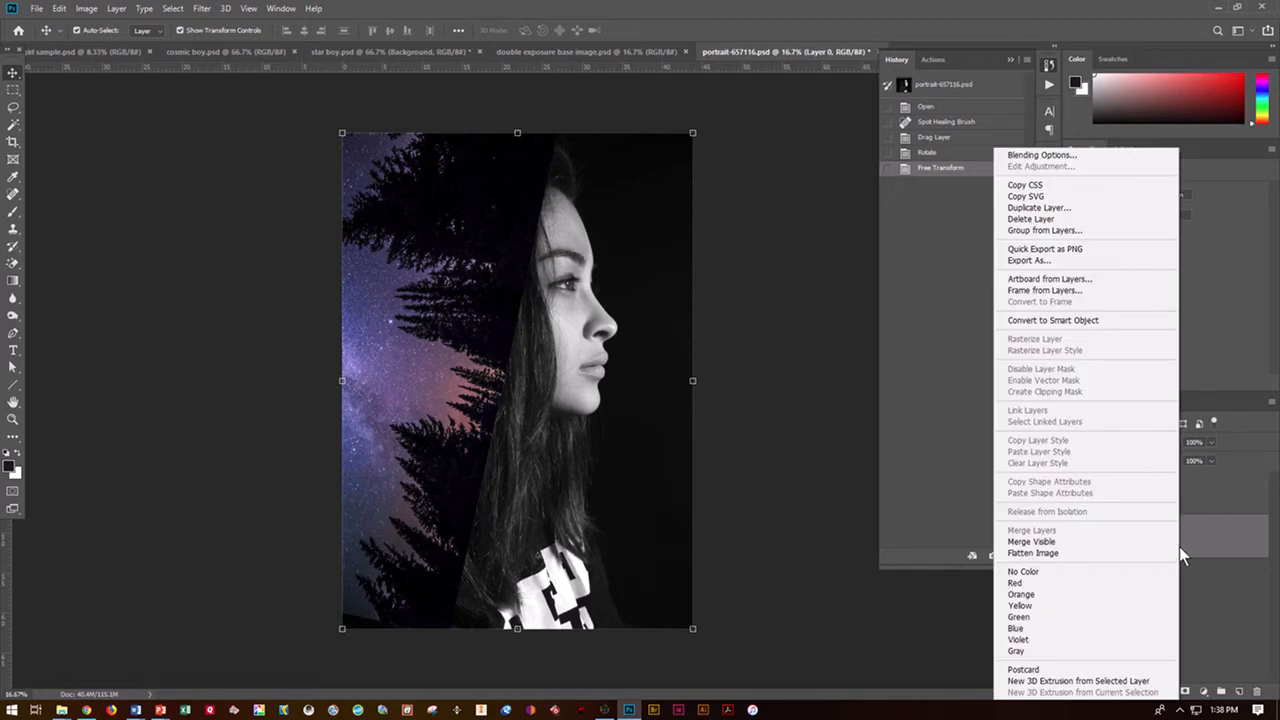
click(1129, 322)
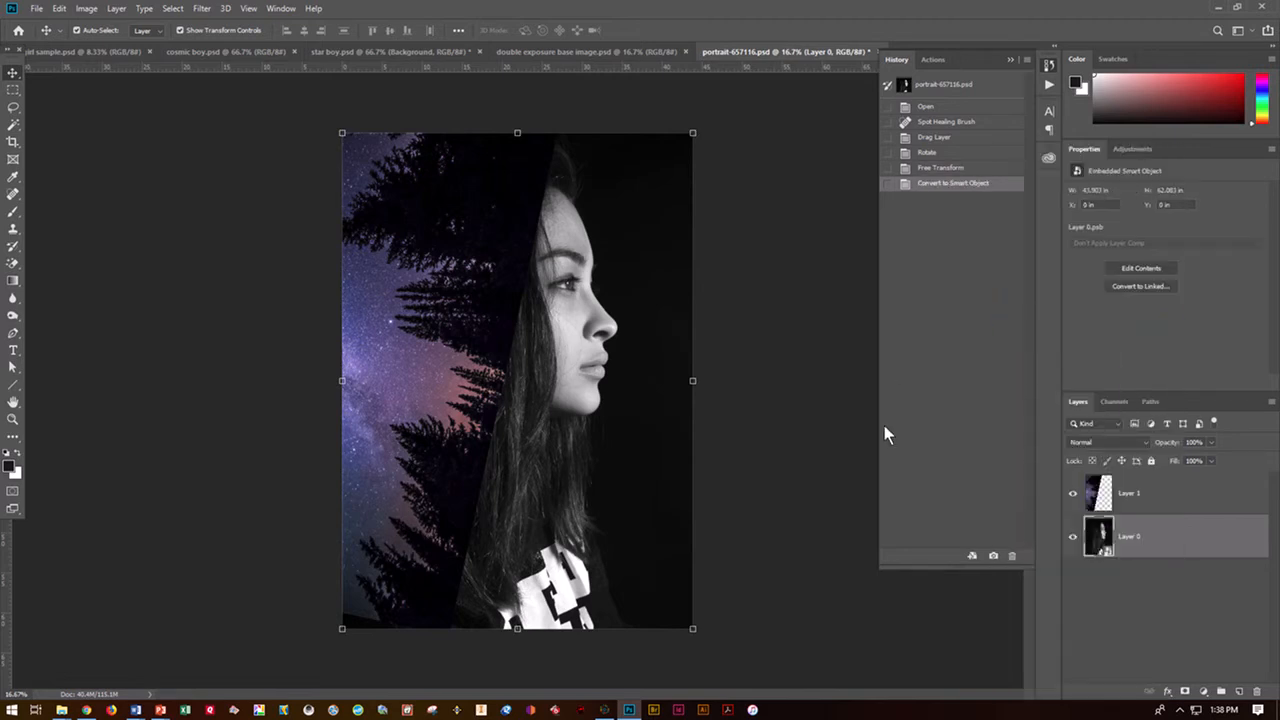
Step: Convert the milky way layer, Layer 1, to a smart object and add a Black & White adjustment layer above it
click(1157, 497)
right_click(1157, 497)
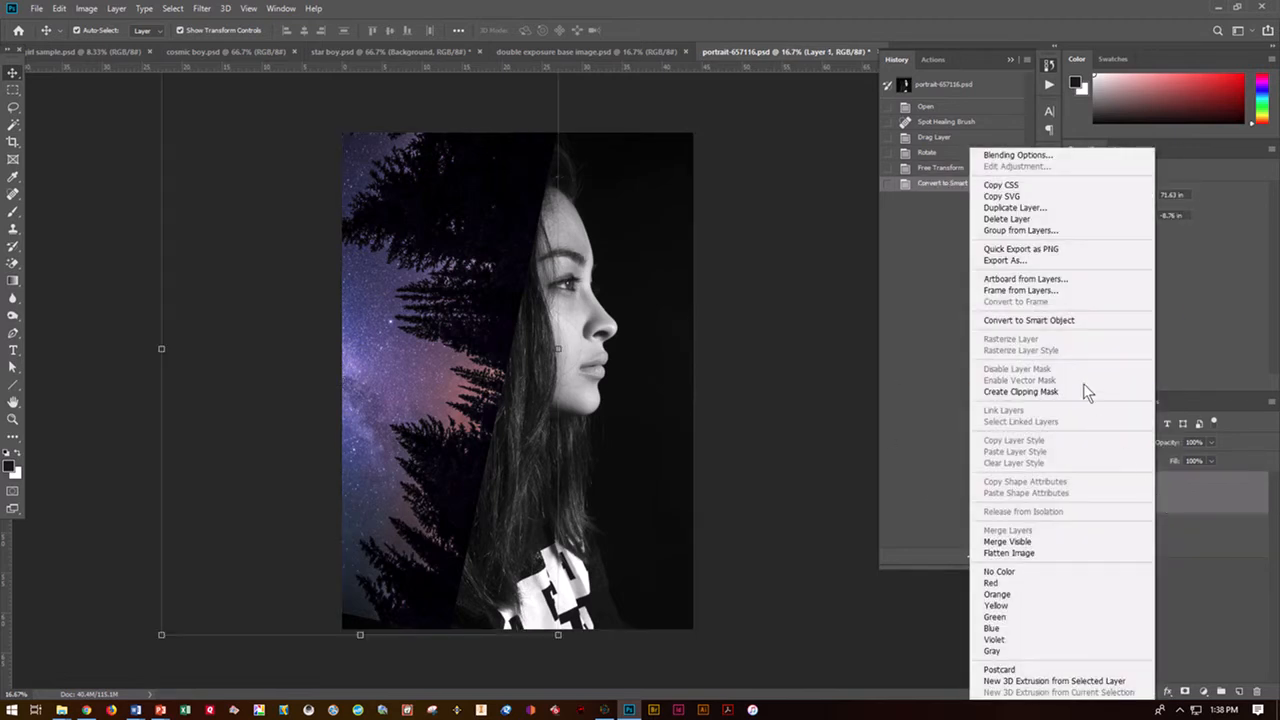
click(1090, 321)
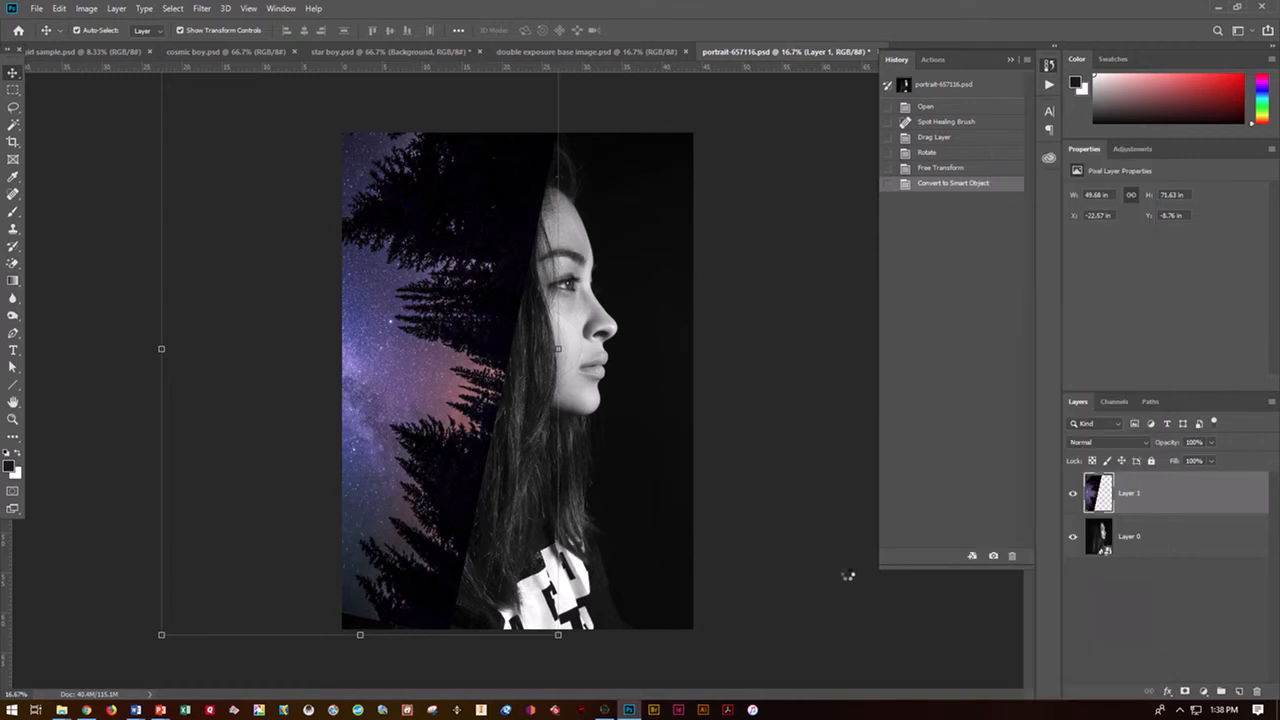
click(1204, 691)
click(1222, 589)
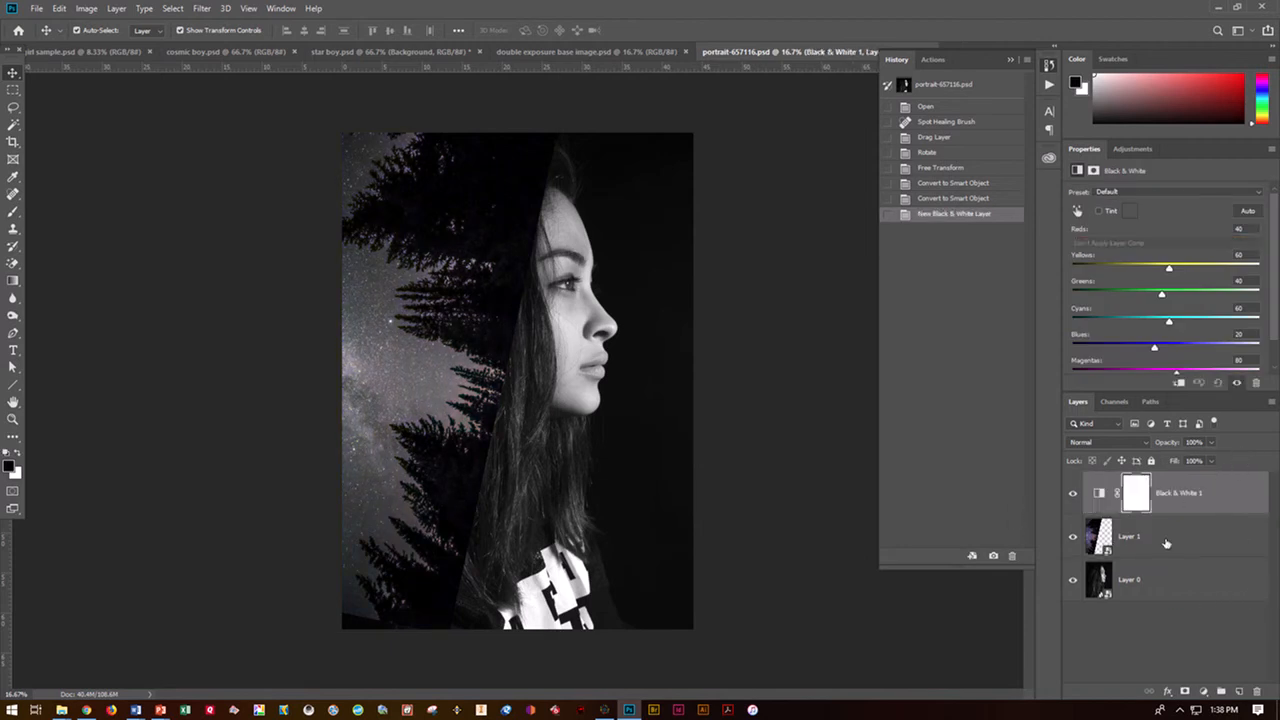
Step: Set the milky way layer's blend mode to Lighten and add a layer mask to it
click(1166, 543)
click(1105, 443)
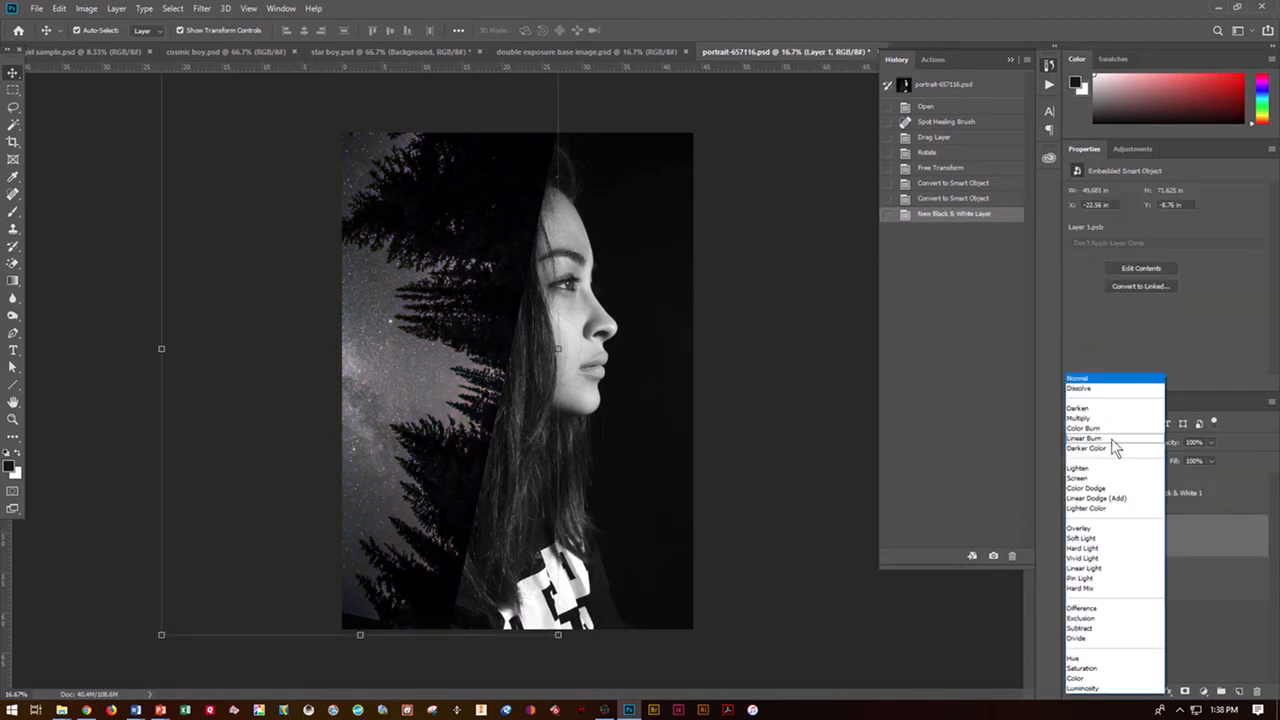
click(1108, 470)
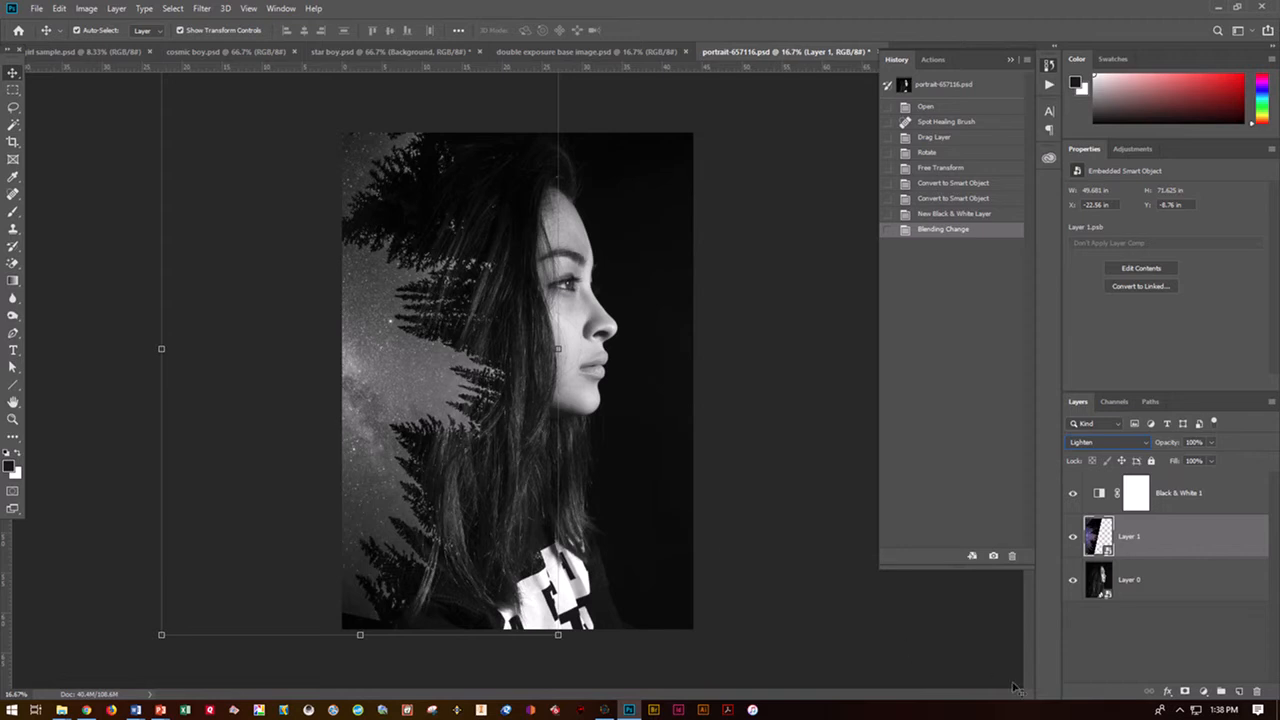
click(1184, 691)
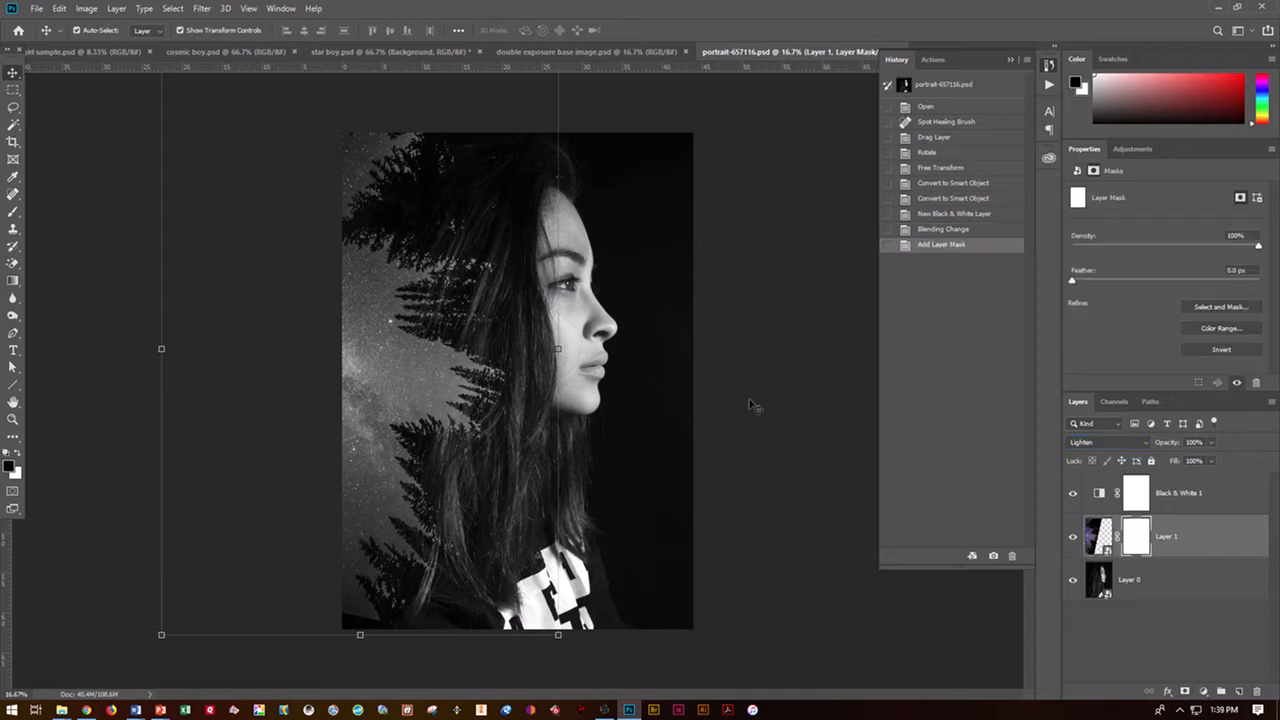
Step: Brush black at 100% flow on the milky way layer's mask over the upper trees, and paint the trees back with white
click(10, 466)
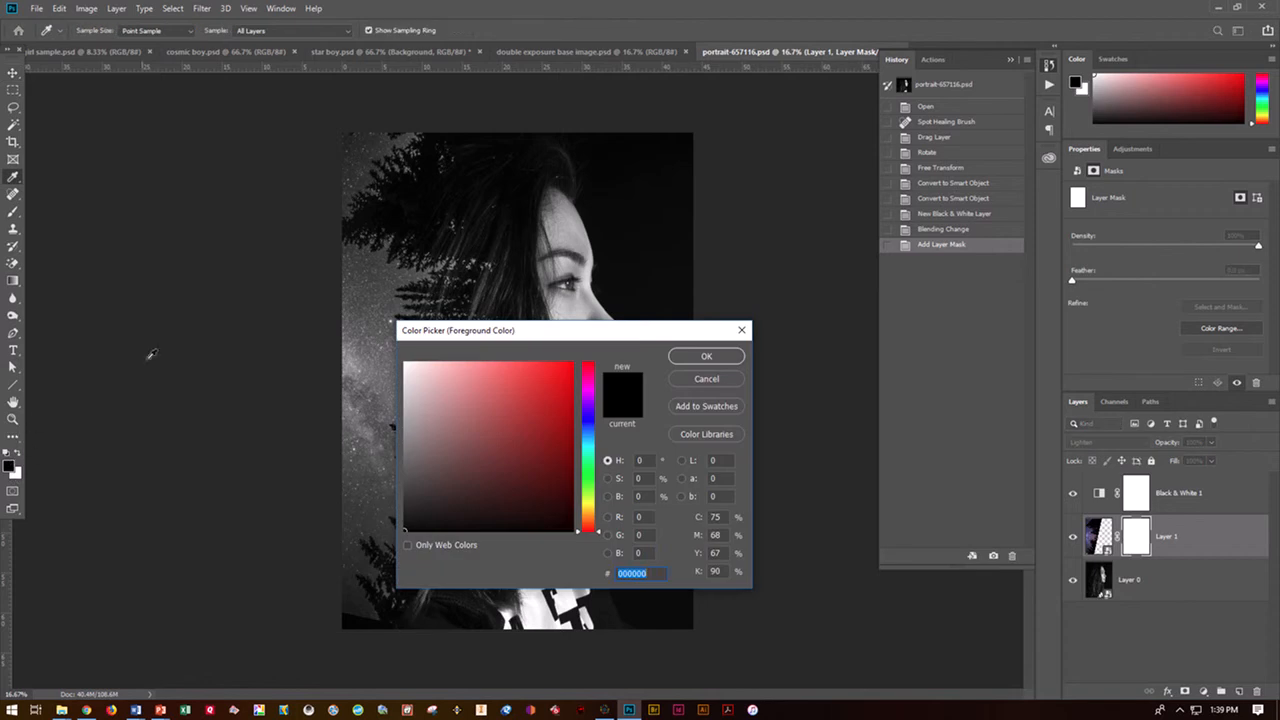
click(707, 357)
key(v)
click(17, 457)
click(17, 457)
click(15, 213)
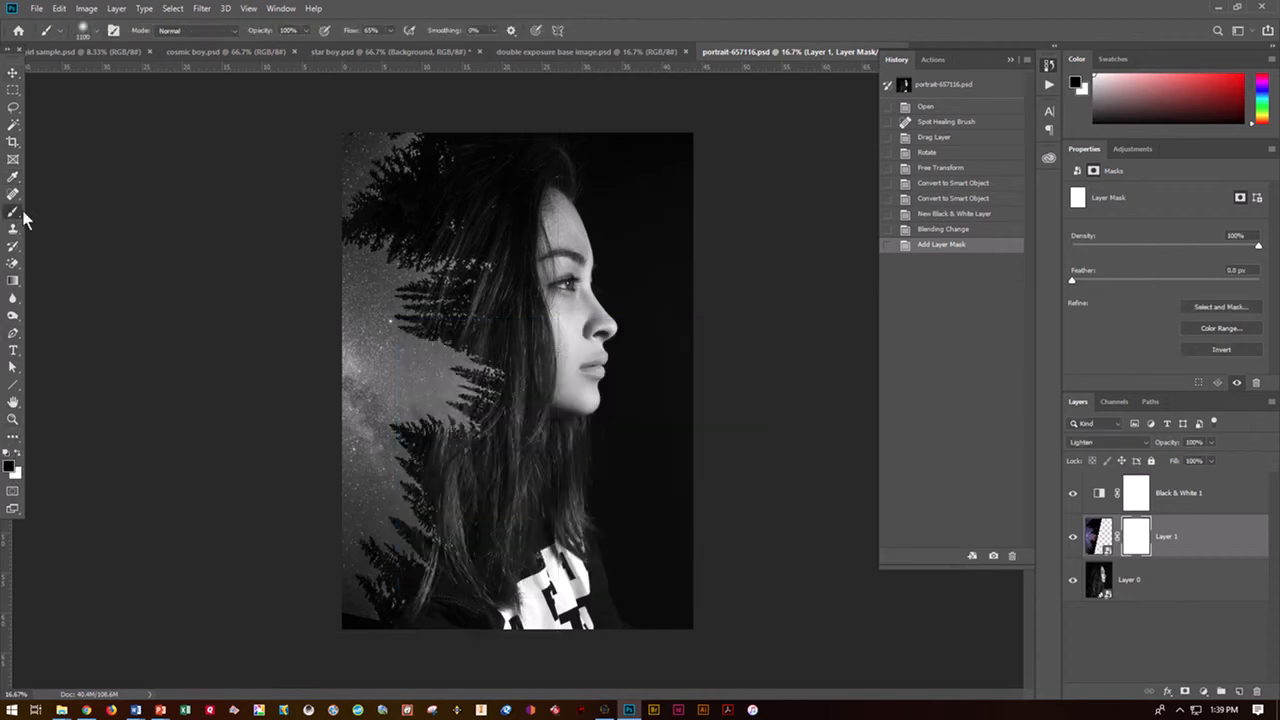
mouse_move(395, 191)
mouse_down()
mouse_move(405, 250)
mouse_move(395, 192)
mouse_up()
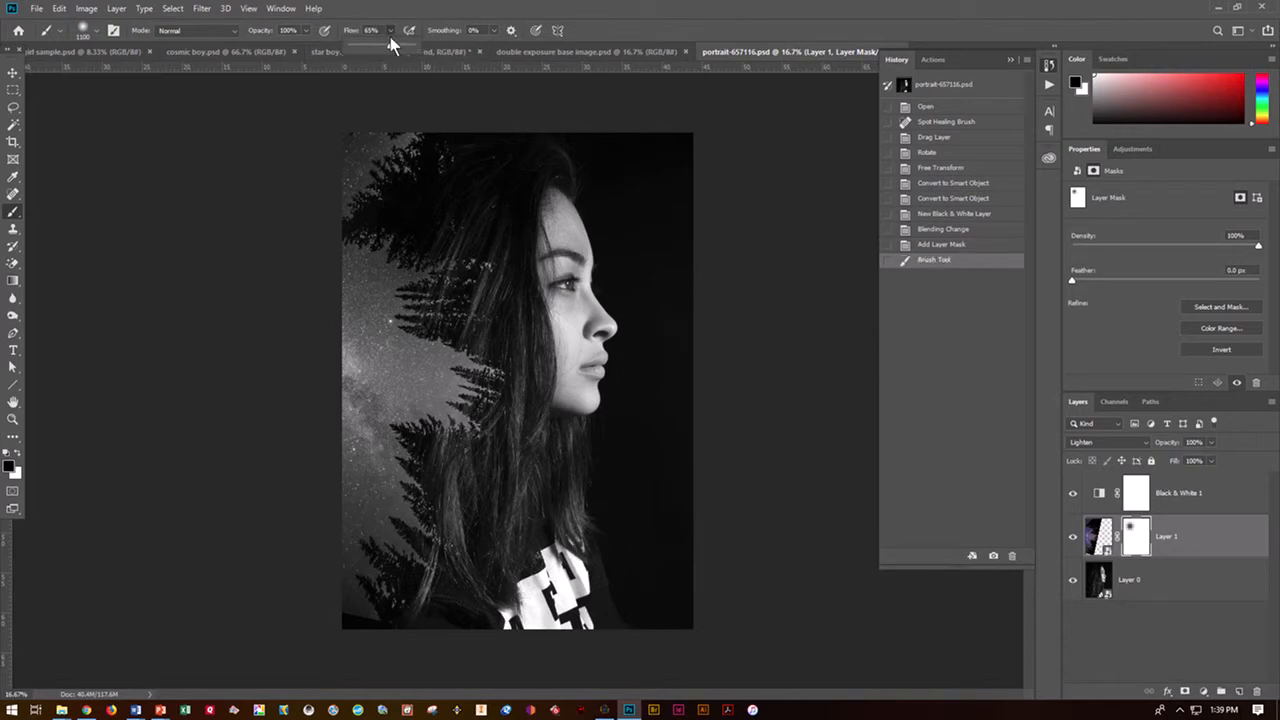
drag(395, 52, 432, 52)
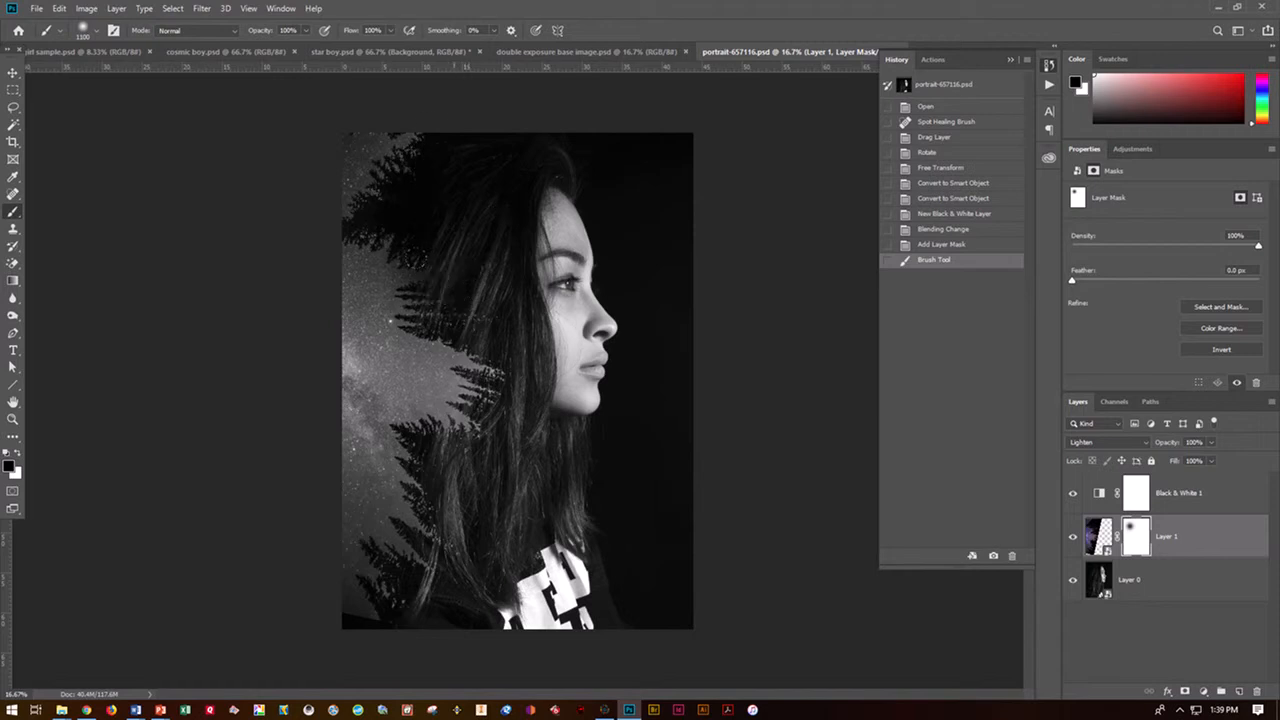
mouse_move(405, 238)
mouse_down()
mouse_move(385, 305)
mouse_move(395, 185)
mouse_up()
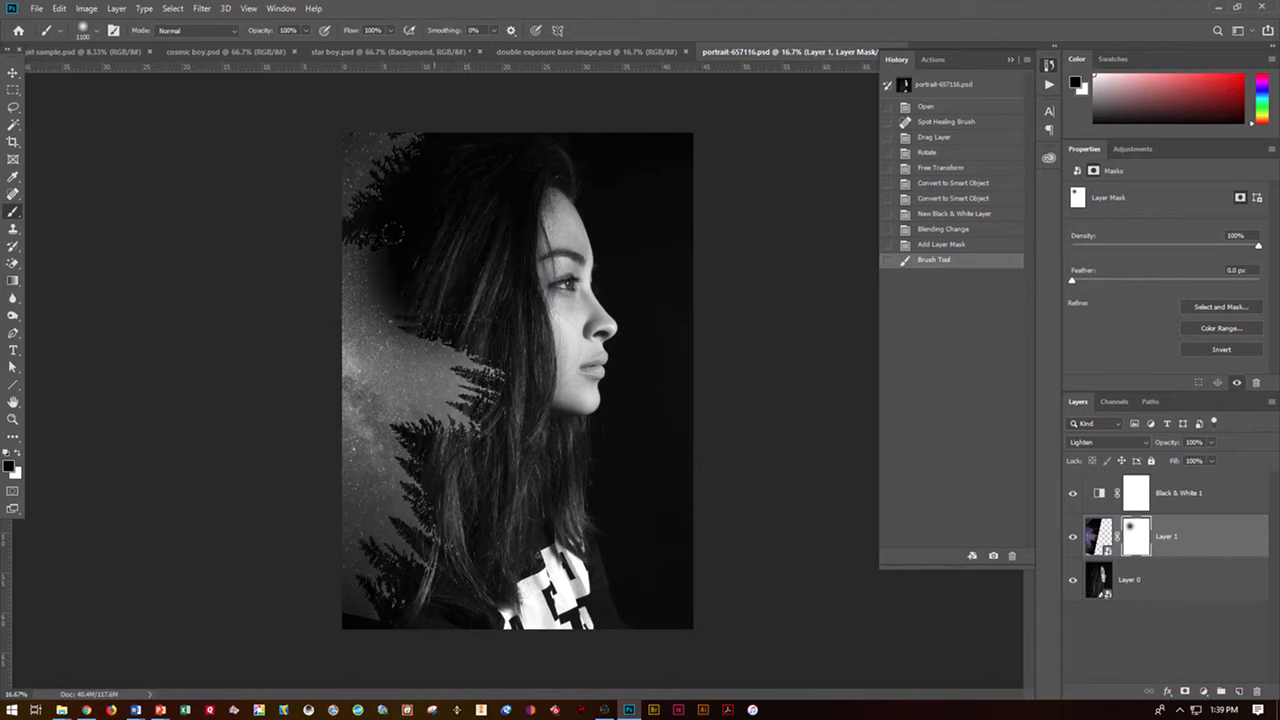
mouse_move(435, 300)
mouse_down()
mouse_move(450, 425)
mouse_move(440, 378)
mouse_move(490, 345)
mouse_move(435, 305)
mouse_move(440, 425)
mouse_move(411, 313)
mouse_move(428, 264)
mouse_up()
click(19, 453)
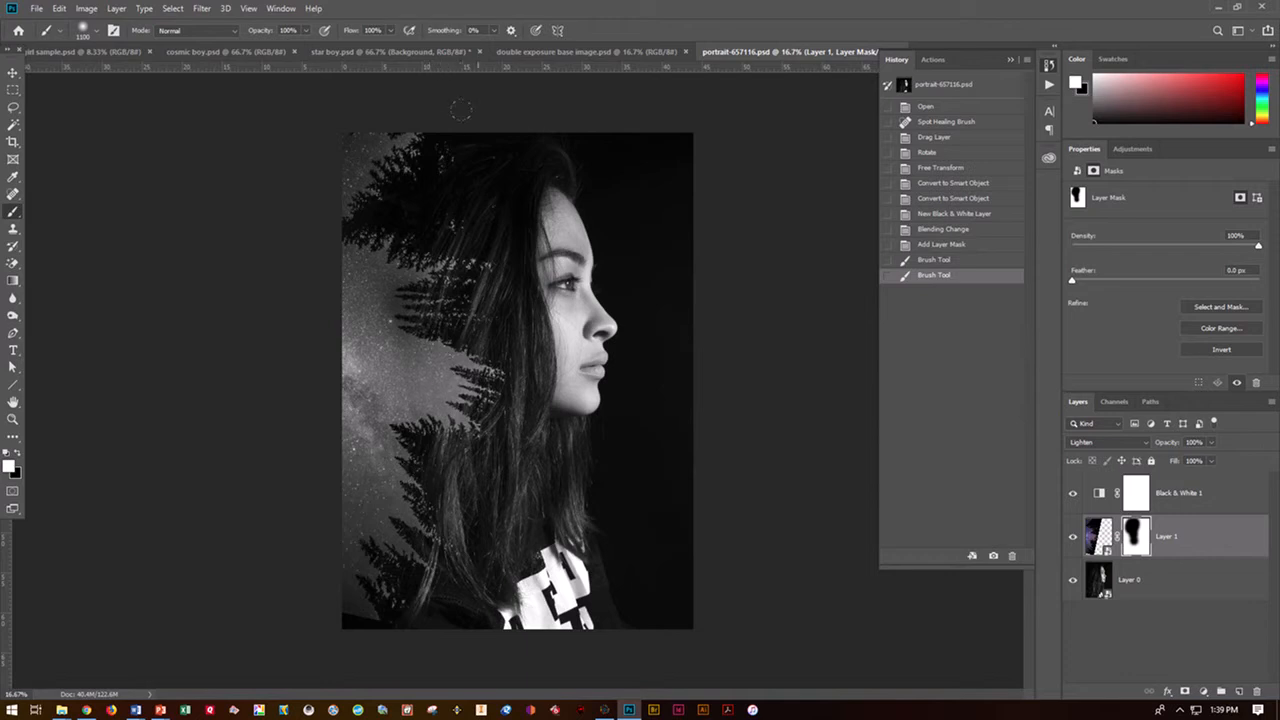
drag(461, 109, 466, 112)
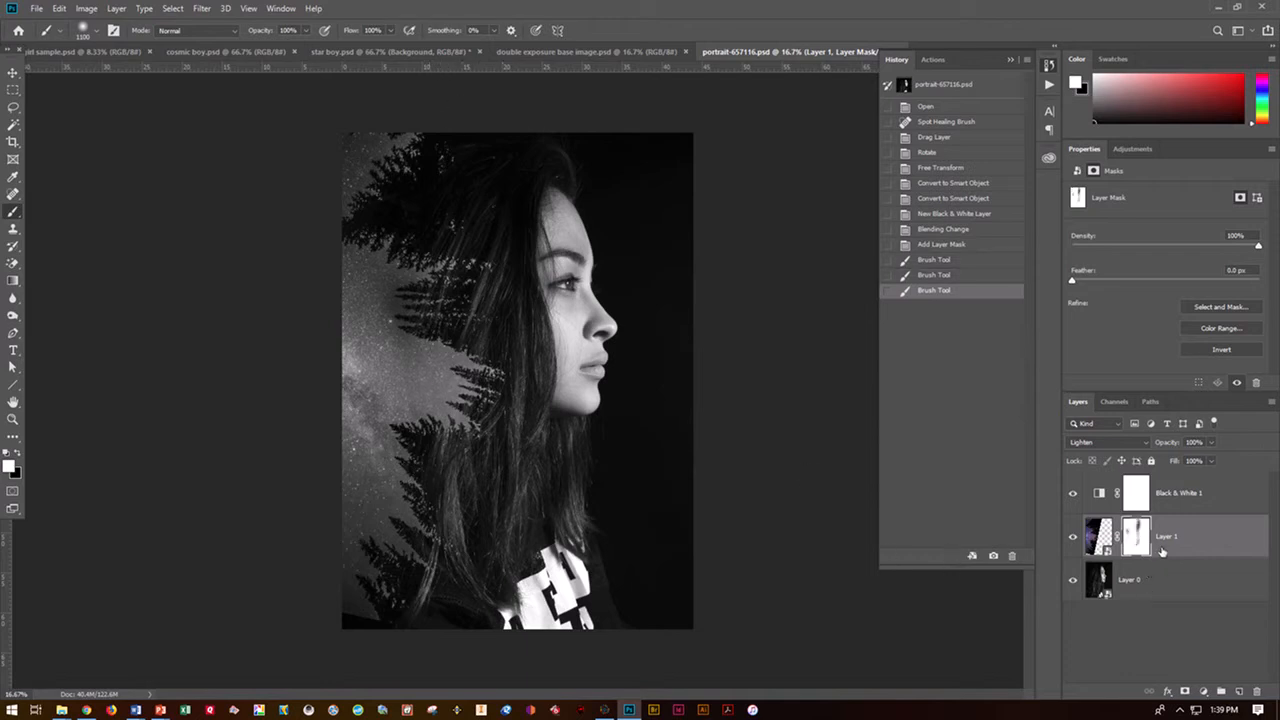
Step: Apply Levels to the portrait layer, Layer 0, with input black at 41 and input white at 169
click(1166, 547)
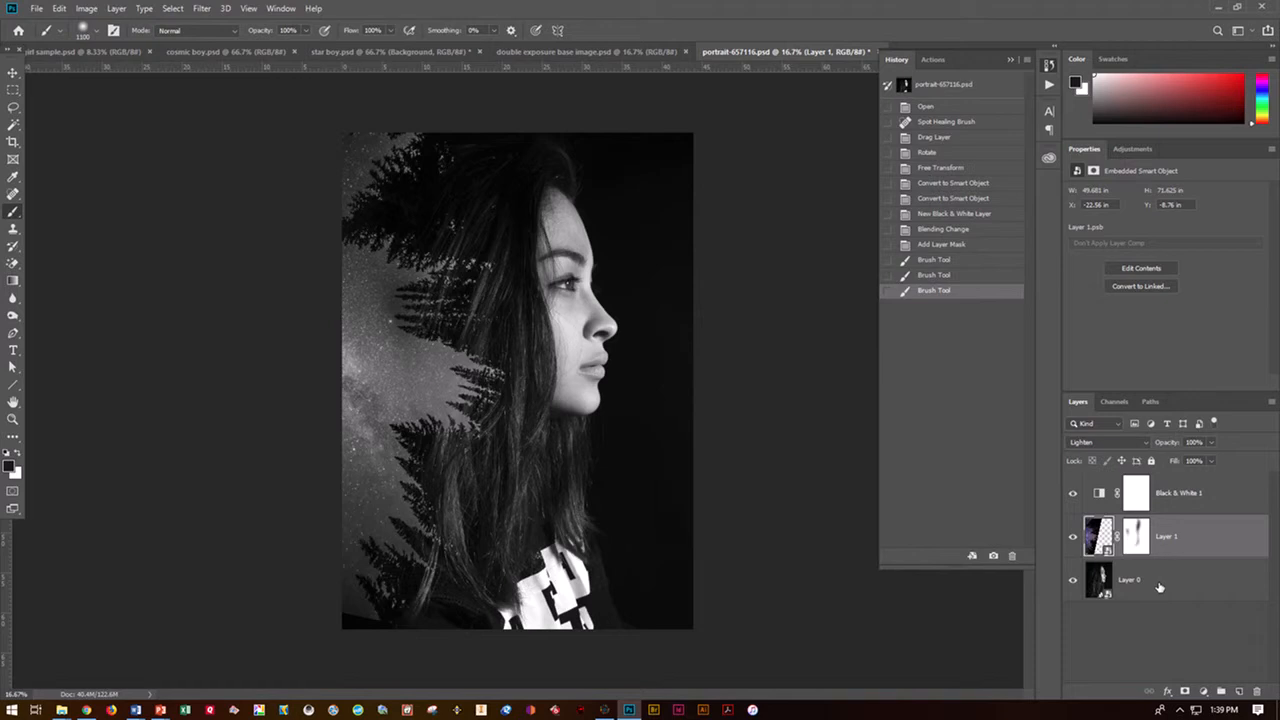
click(1160, 588)
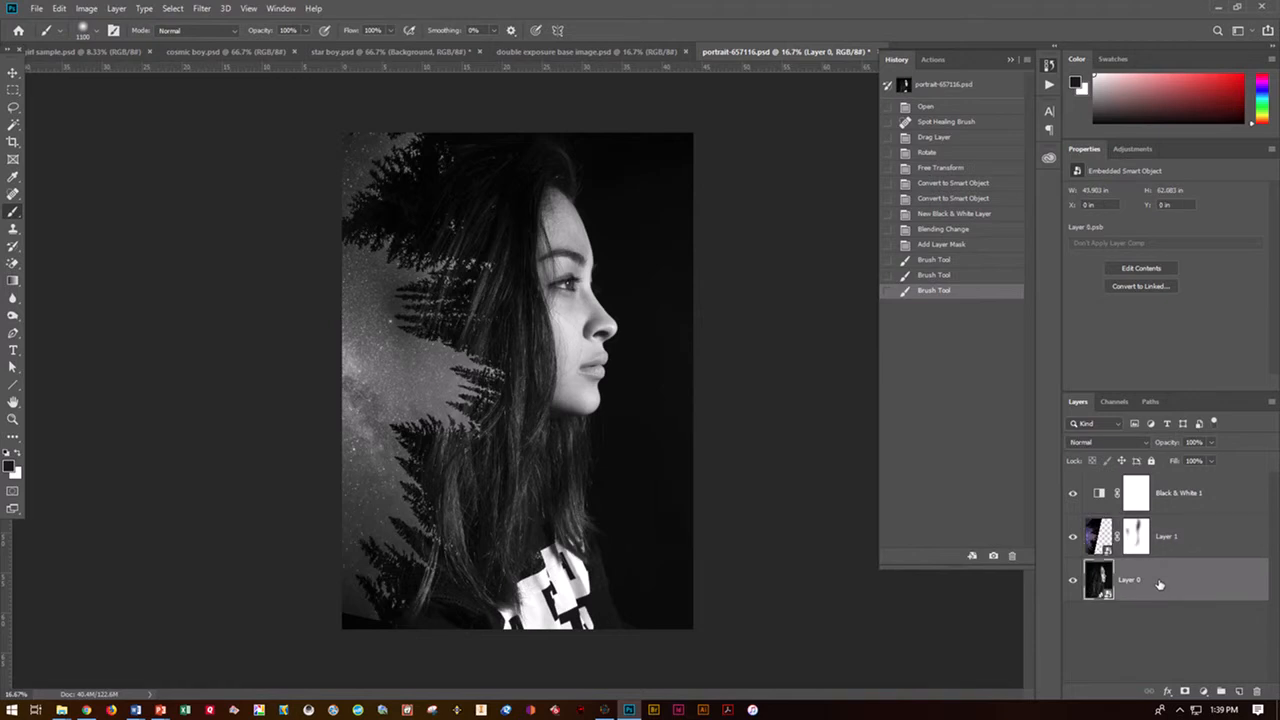
key(ctrl+l)
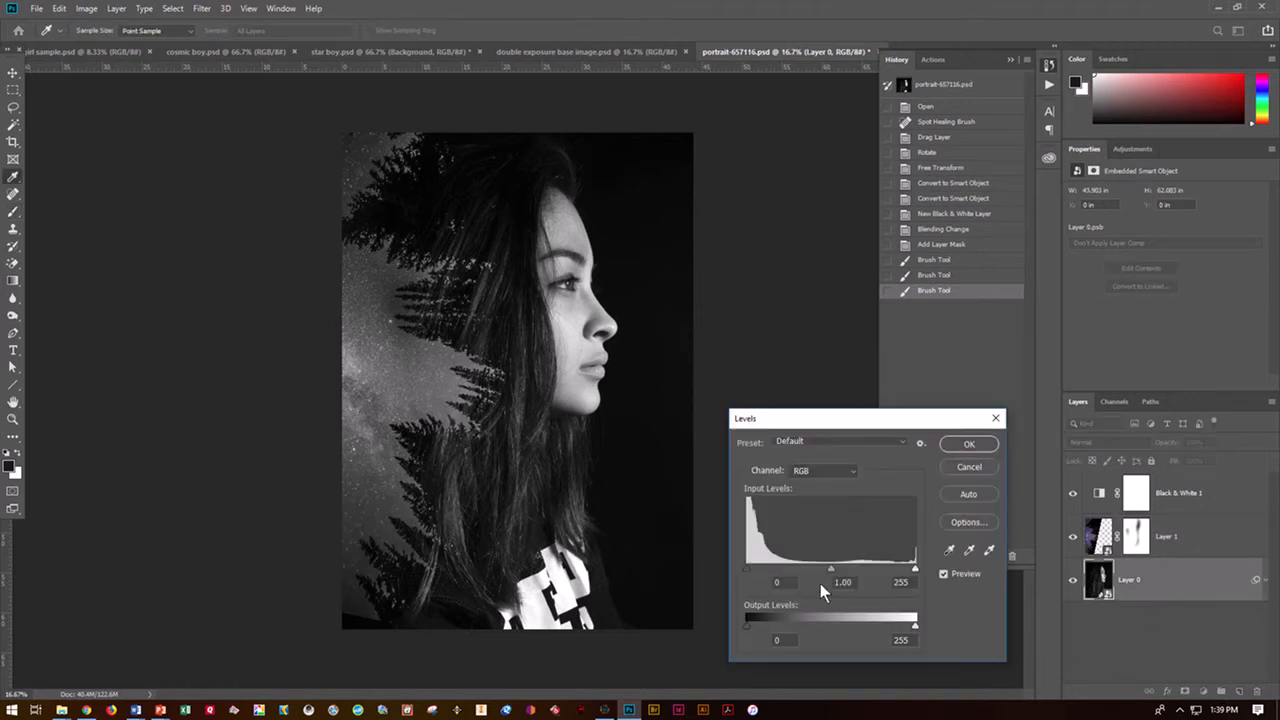
drag(748, 567, 768, 568)
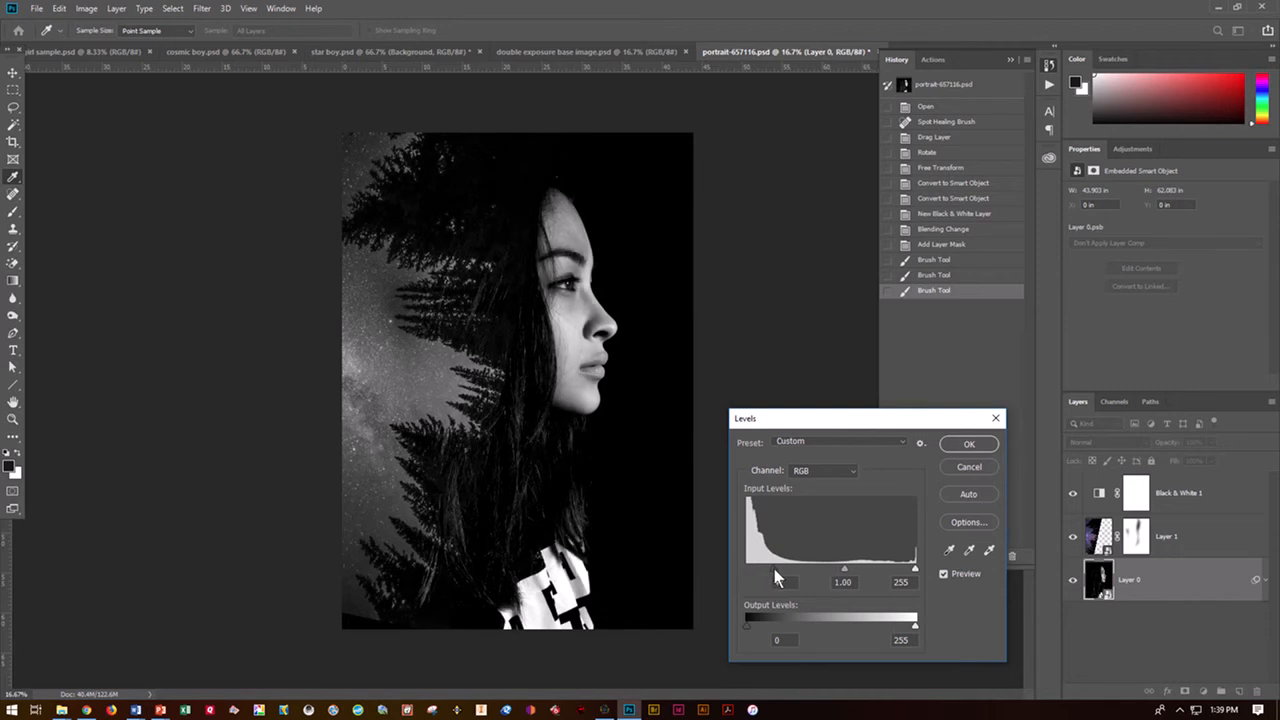
drag(917, 567, 858, 575)
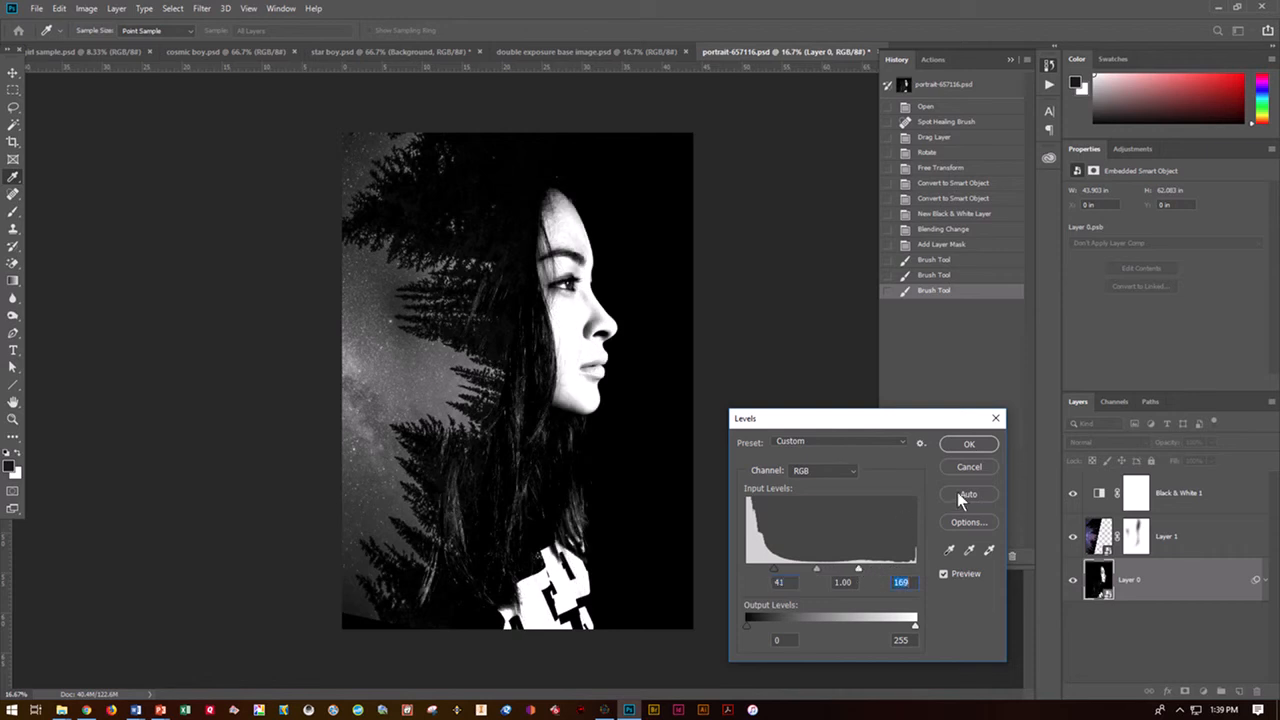
click(970, 444)
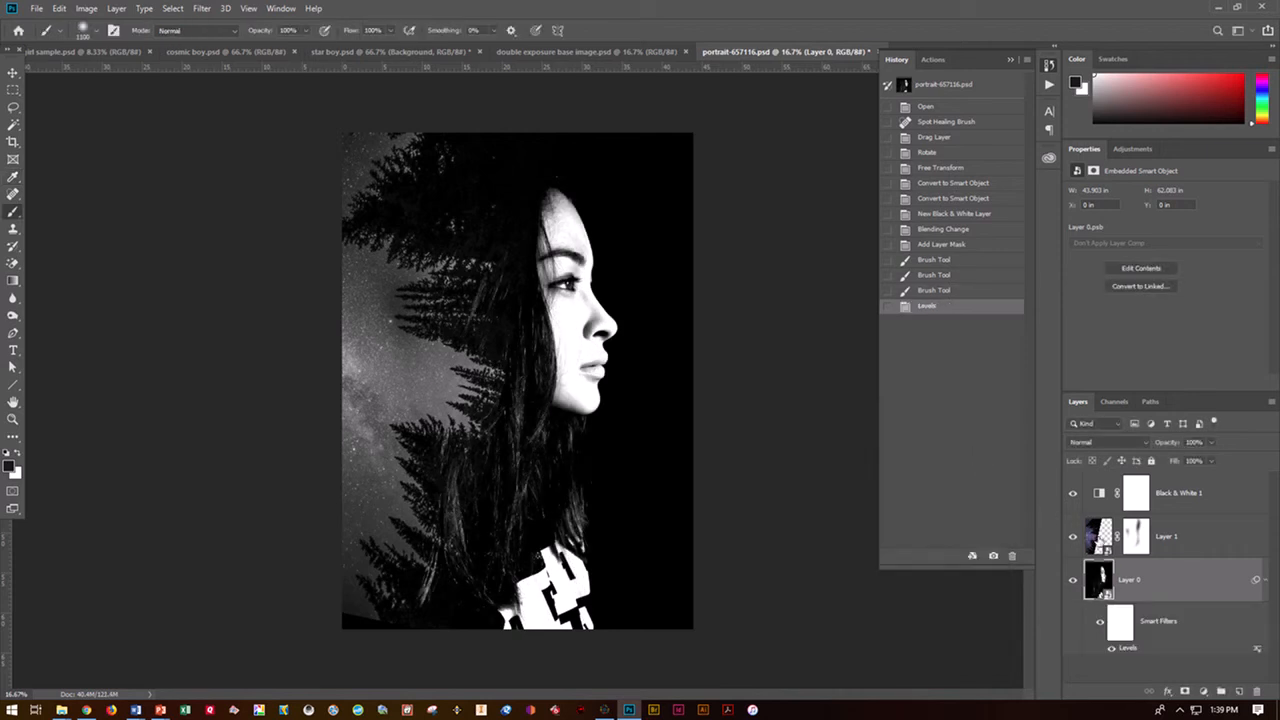
Step: Apply Levels to the milky way layer with input black at 0 and input white at 176
click(1097, 538)
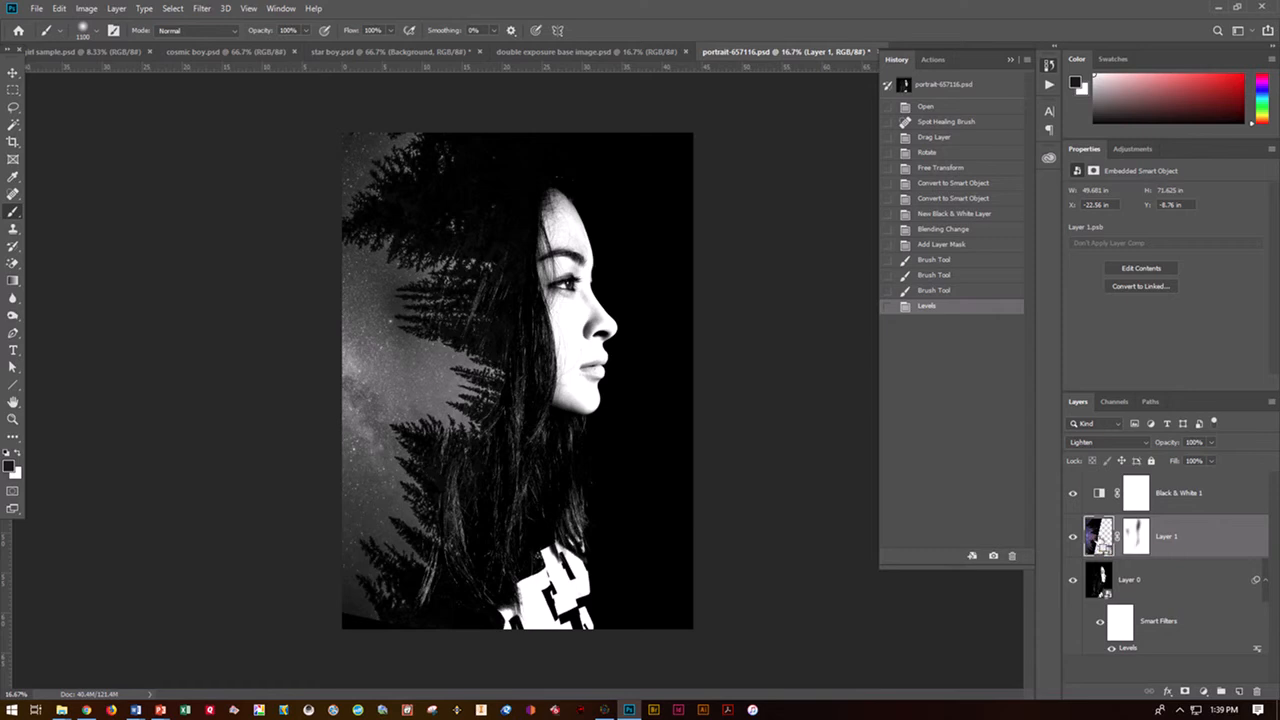
key(ctrl+l)
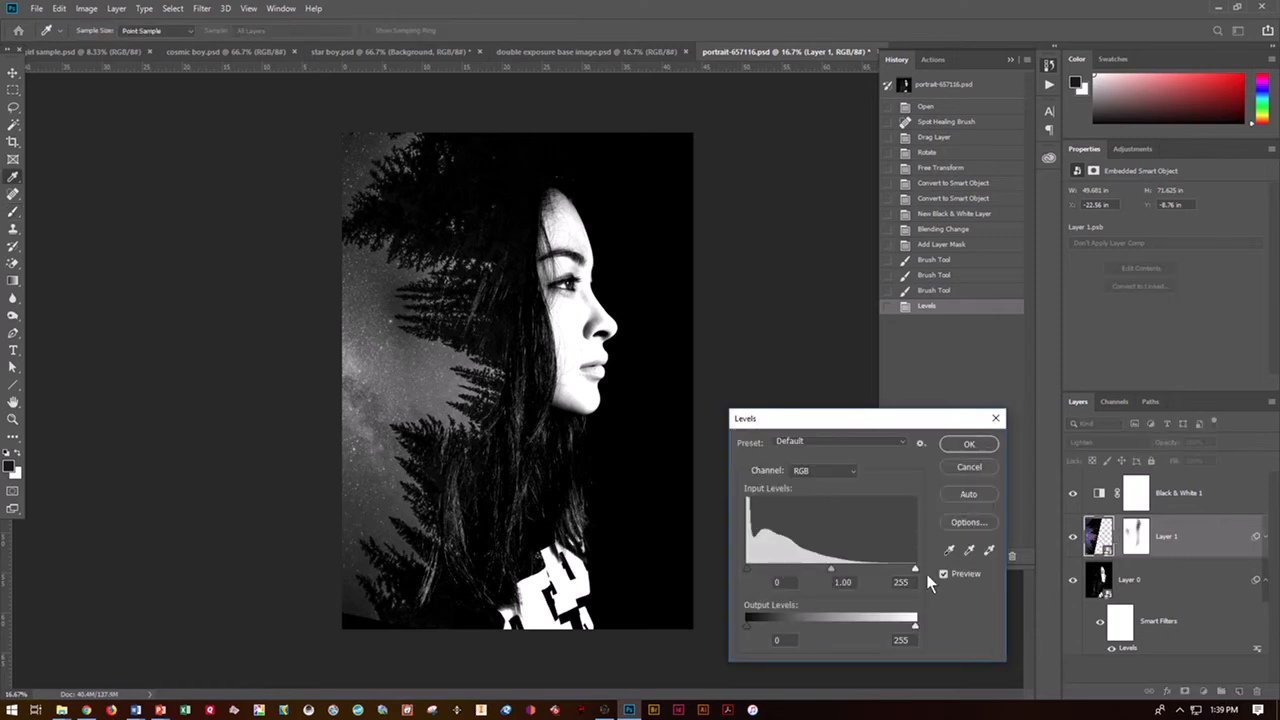
drag(915, 569, 866, 572)
mouse_move(747, 568)
mouse_down()
mouse_move(763, 568)
mouse_move(744, 566)
mouse_up()
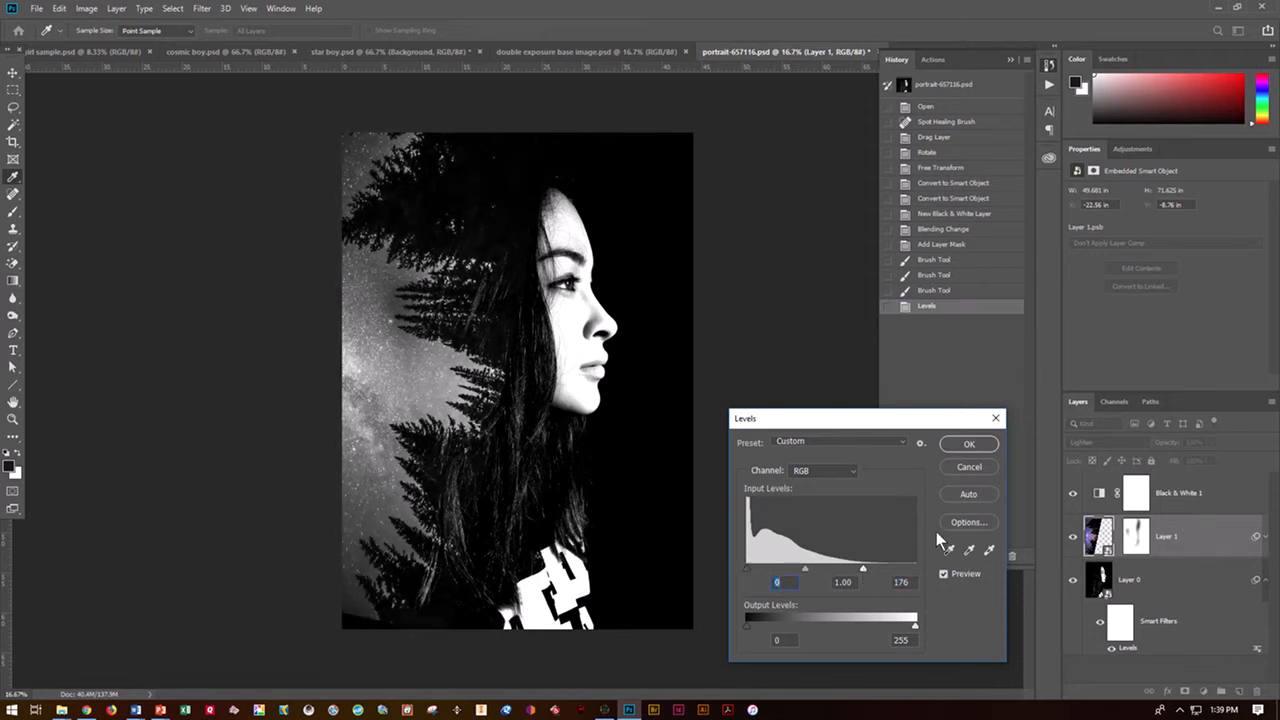
click(968, 444)
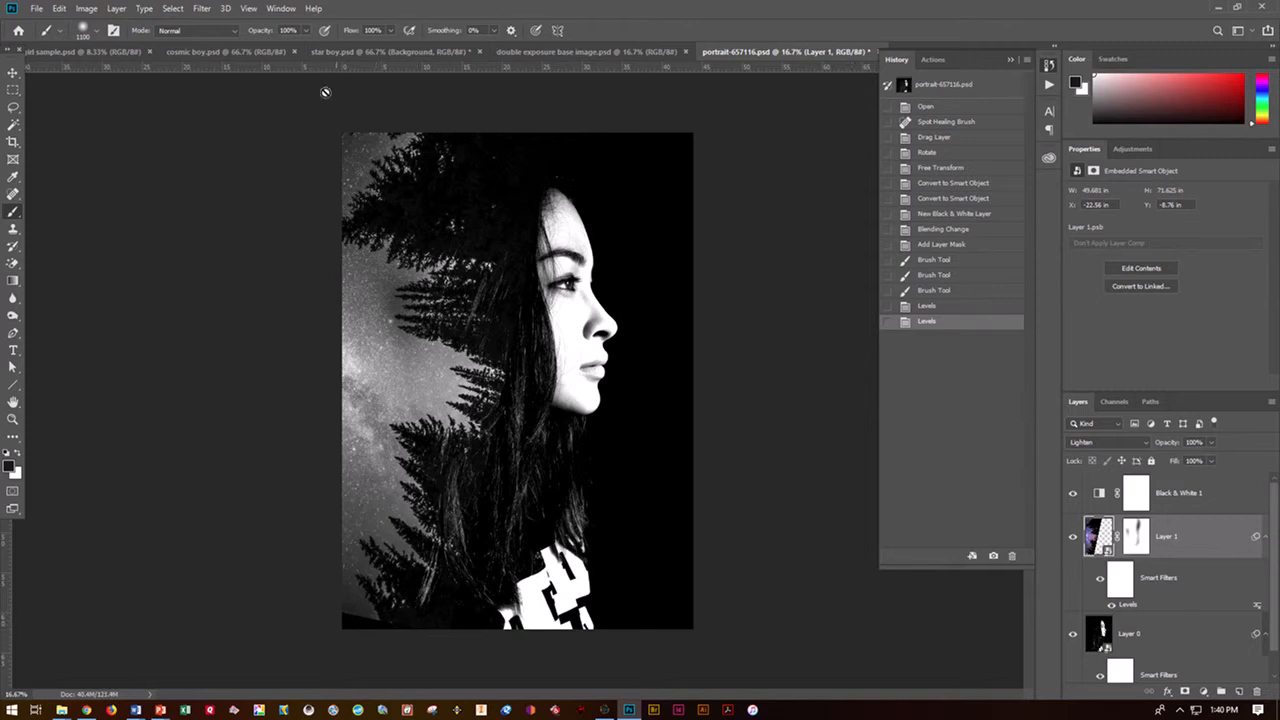
click(12, 468)
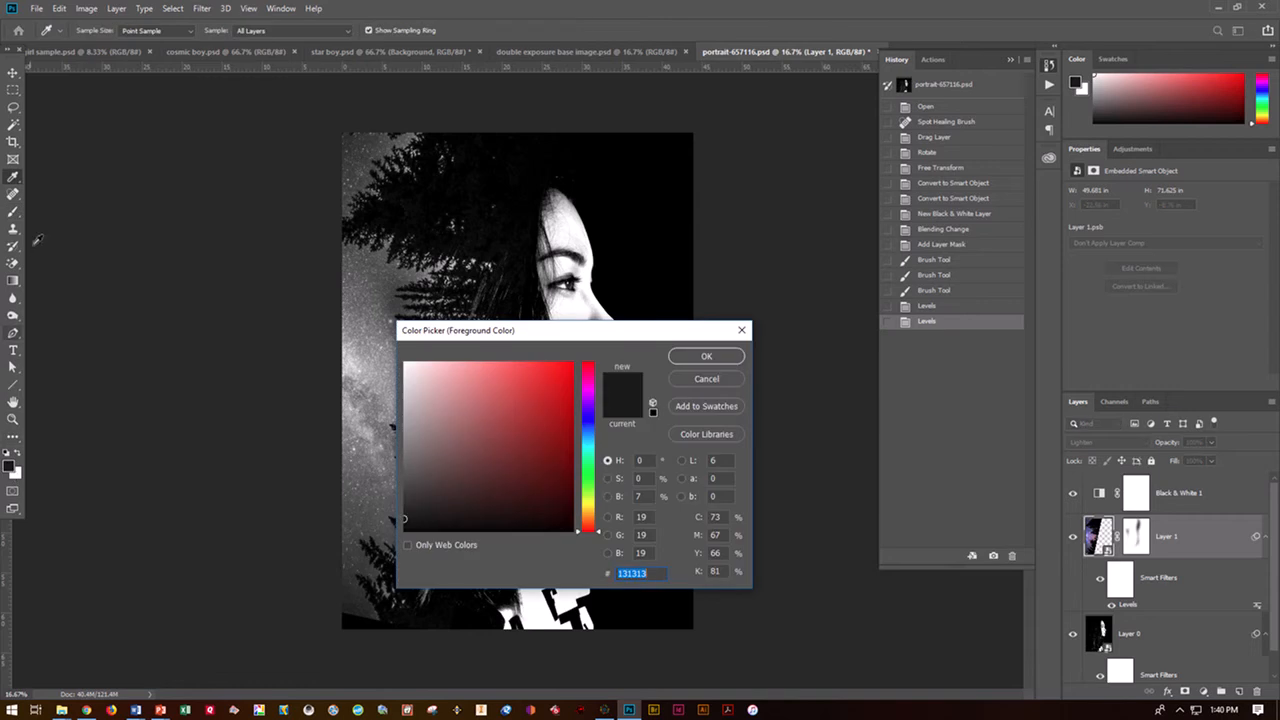
click(706, 356)
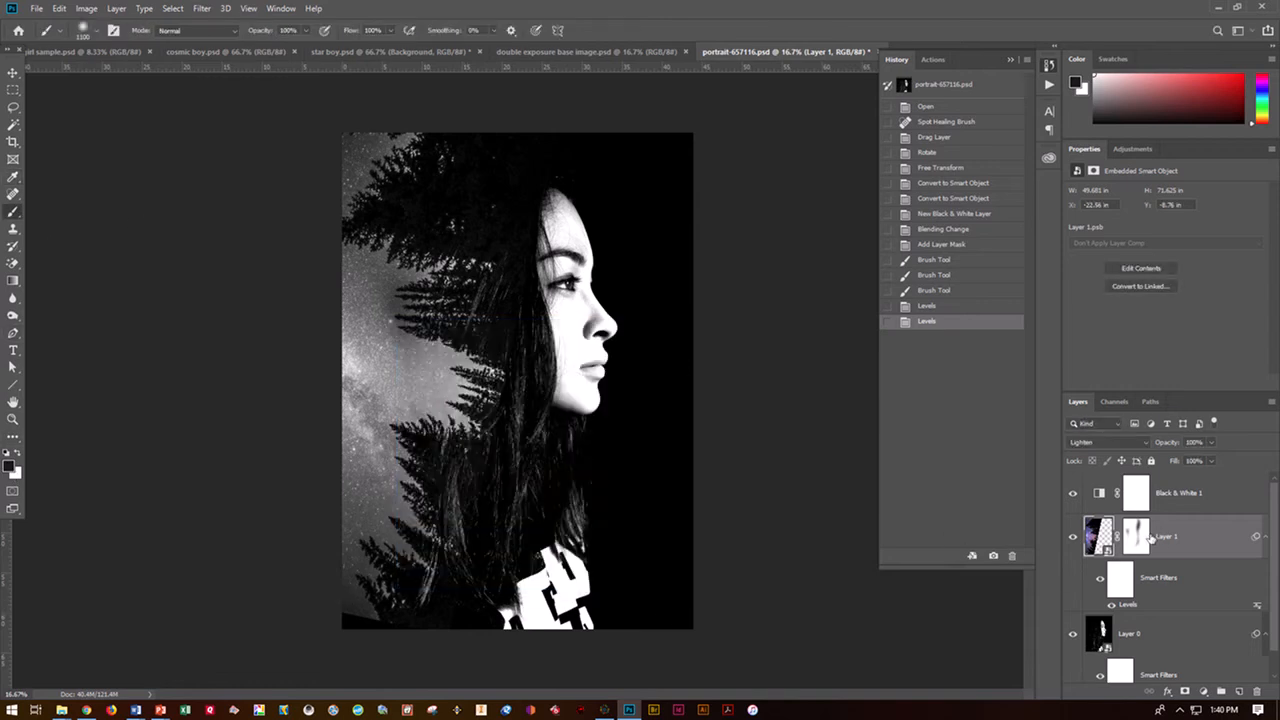
double_click(1145, 537)
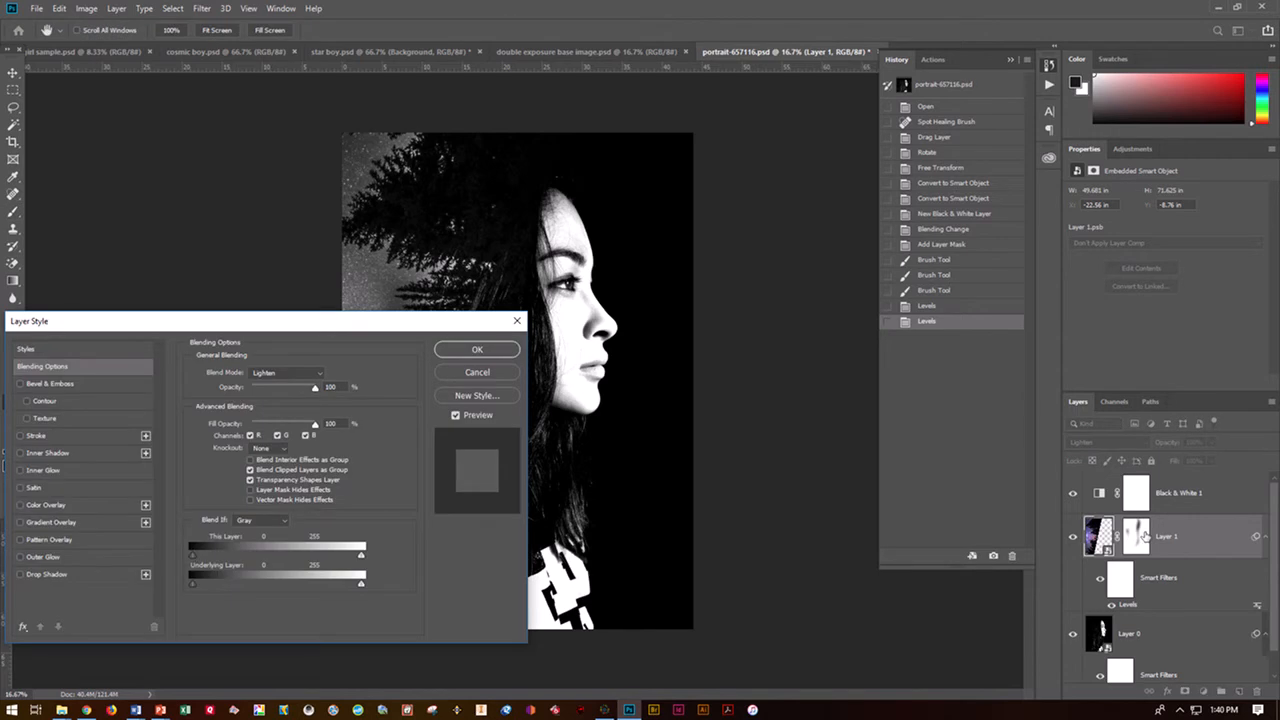
click(467, 370)
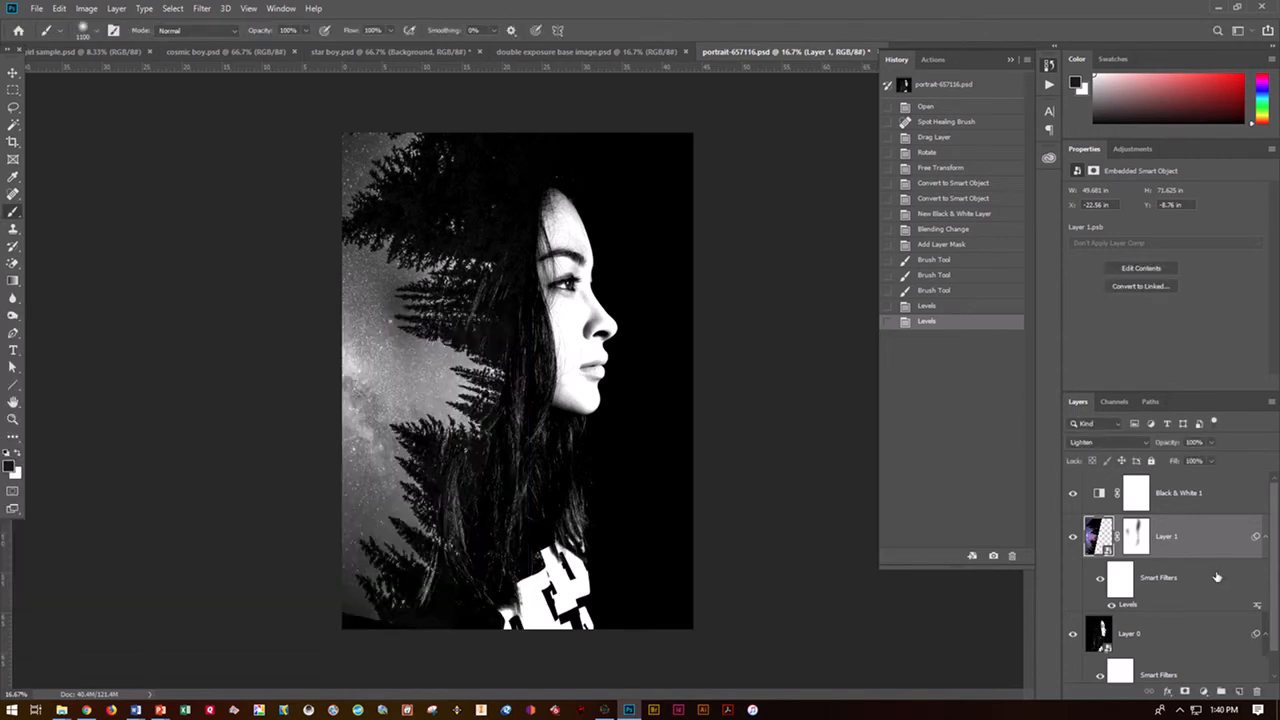
Step: Paint black on the milky way layer's mask to fade out the lower-left corner of the image
click(1138, 540)
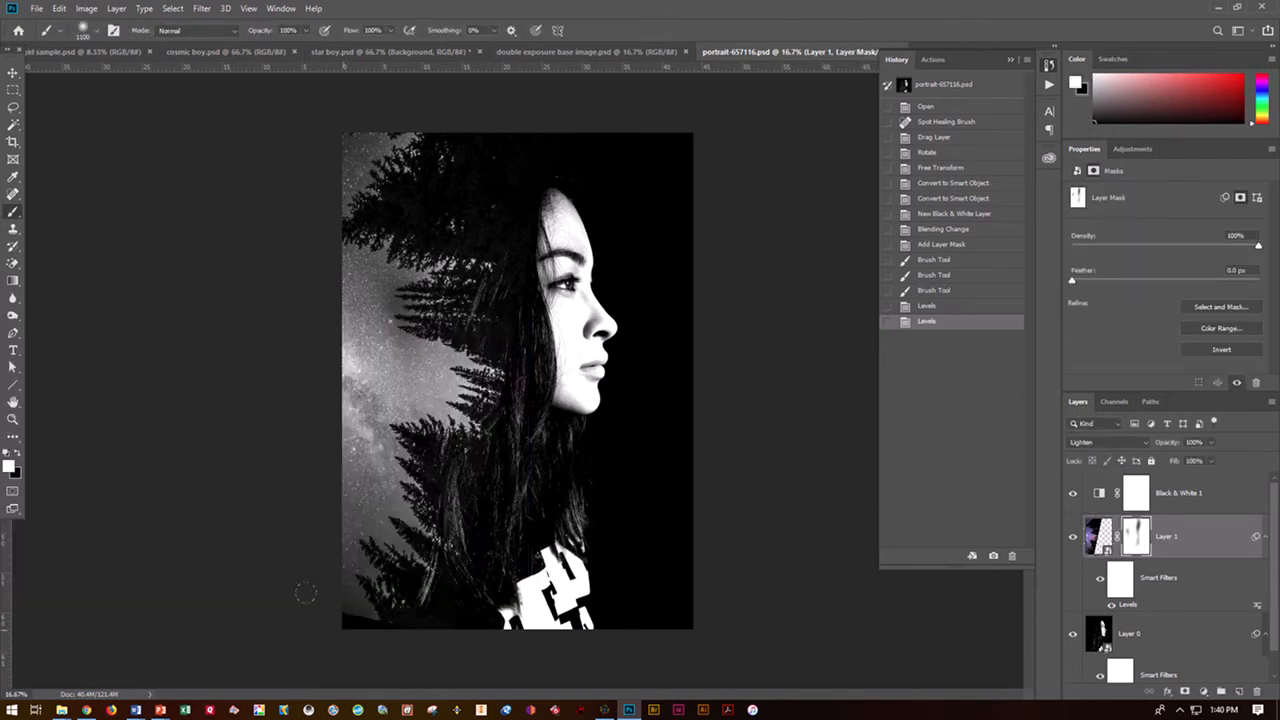
click(436, 628)
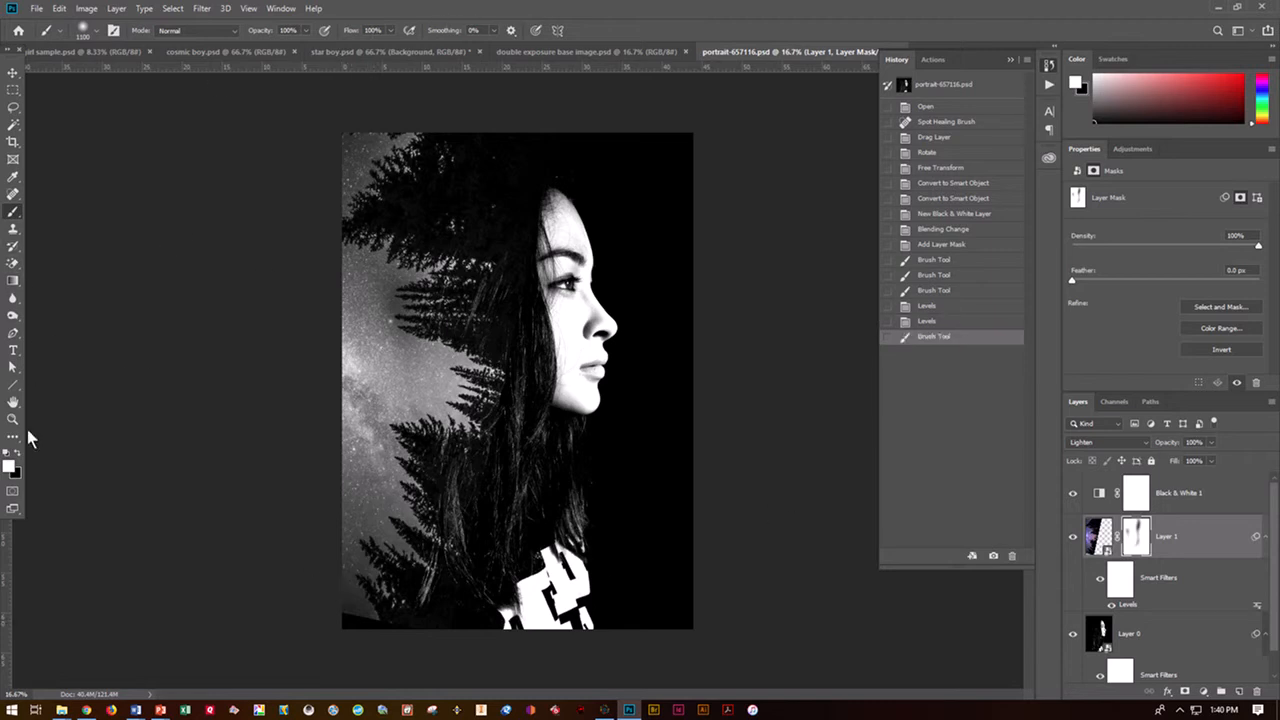
click(17, 453)
mouse_move(311, 577)
mouse_down()
mouse_move(386, 590)
mouse_move(365, 565)
mouse_move(342, 584)
mouse_up()
mouse_move(293, 549)
mouse_down()
mouse_move(359, 590)
mouse_move(581, 633)
mouse_move(320, 593)
mouse_move(290, 558)
mouse_move(296, 590)
mouse_up()
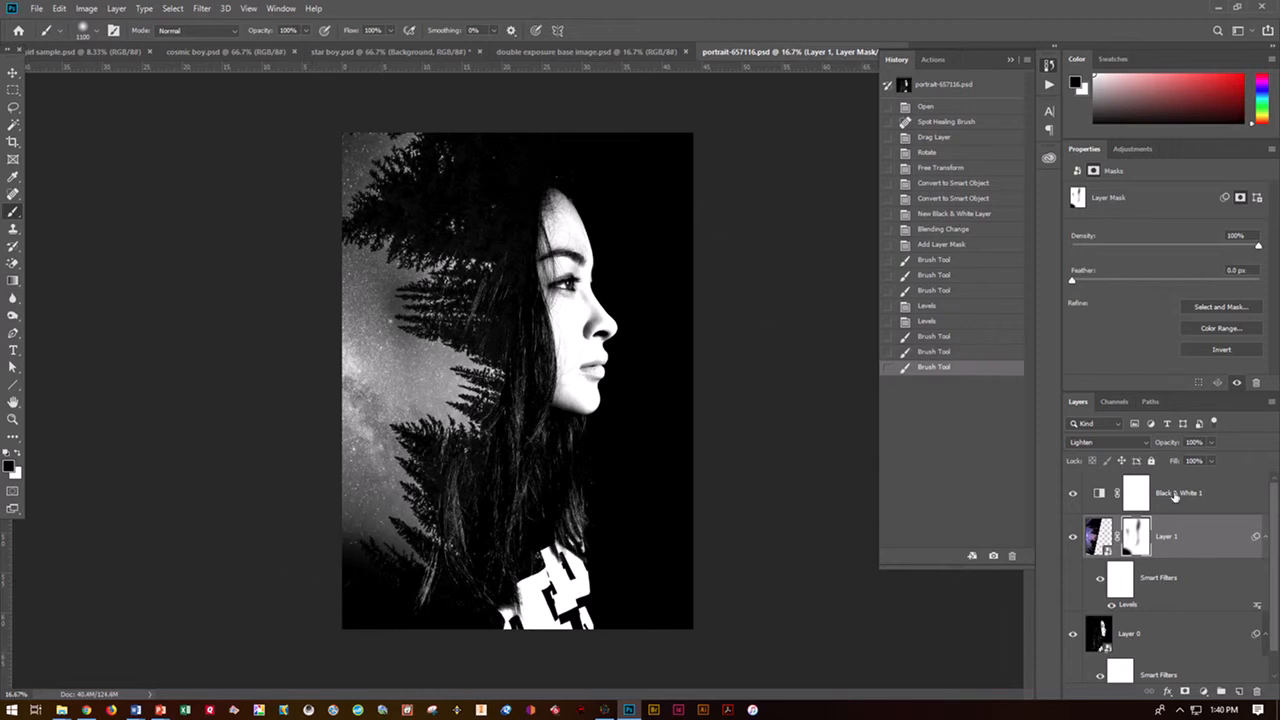
Step: Move the Black & White adjustment layer below the milky way layer so it affects only the portrait
drag(1175, 497, 1177, 605)
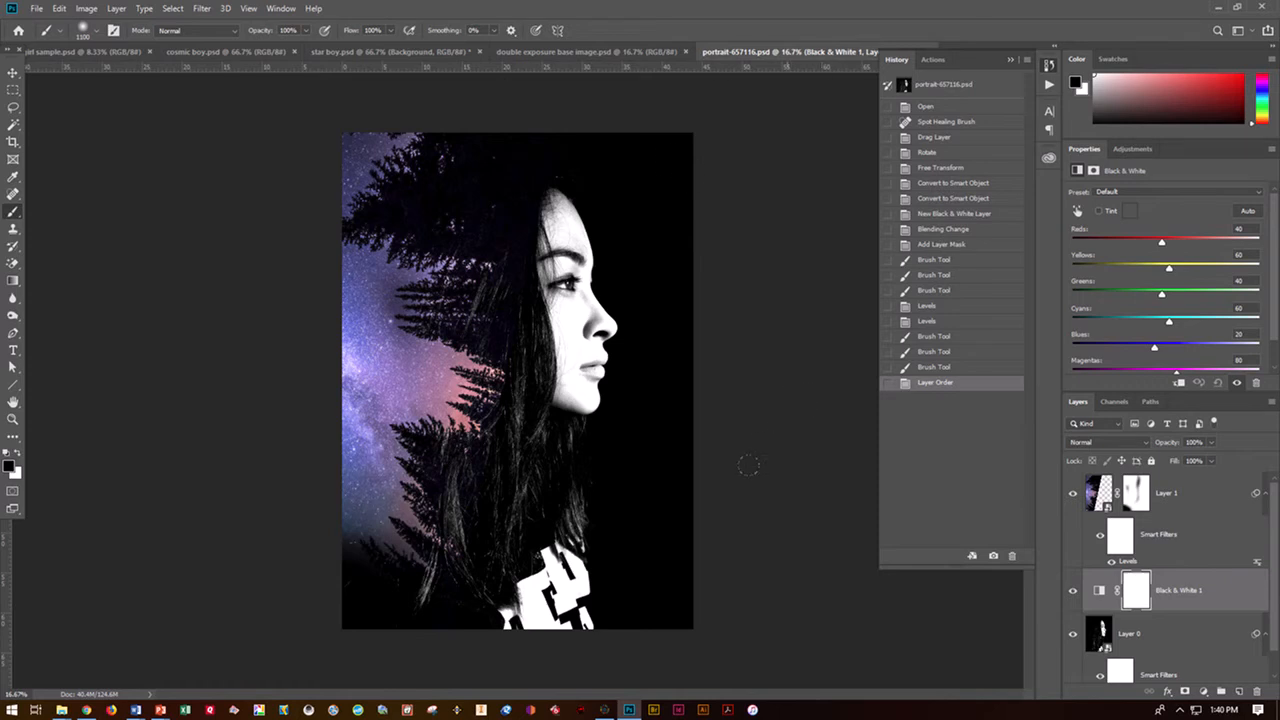
Step: Save the composite as a Photoshop file named doser_treegirl in the double exposure folder
click(36, 8)
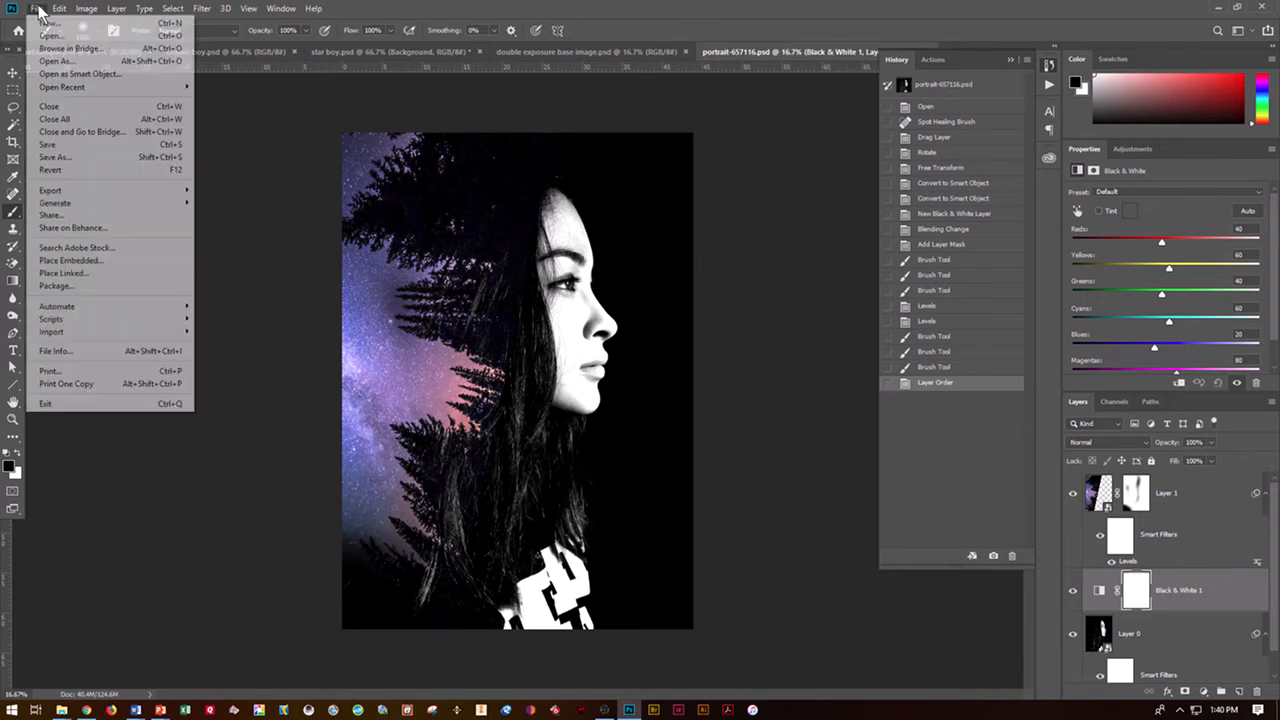
click(42, 162)
text(doser)
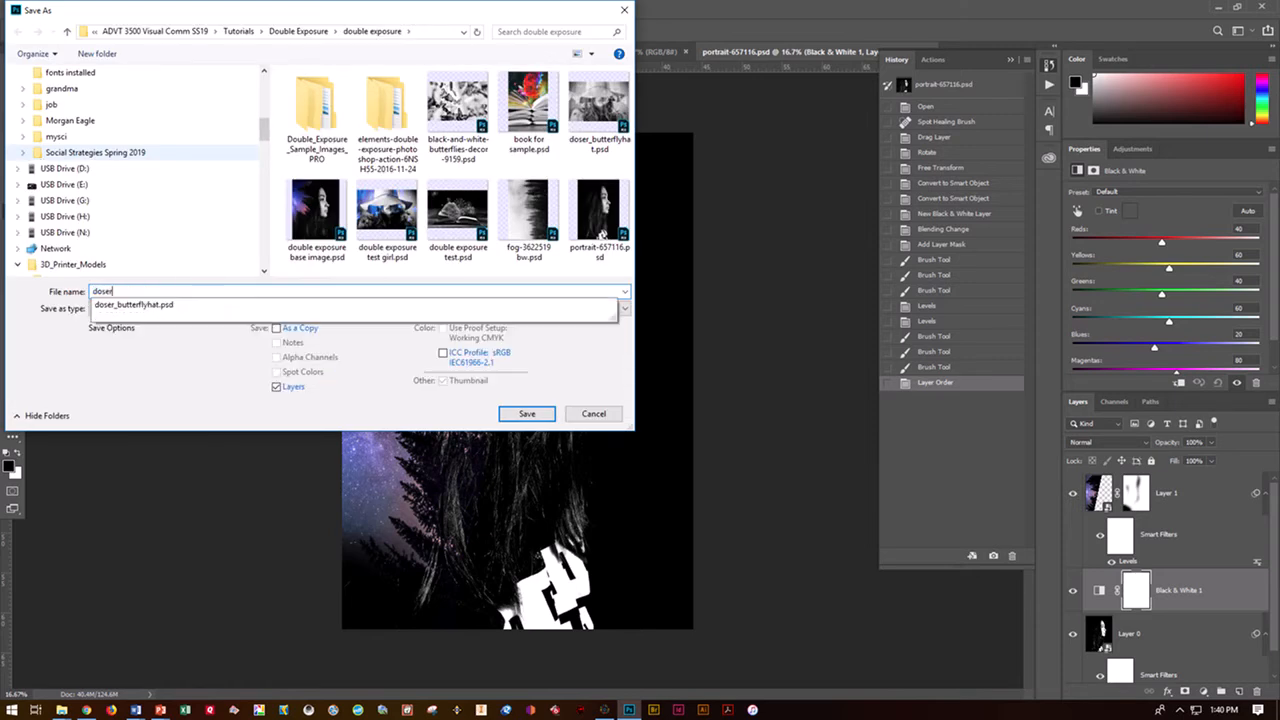
text())
key(BackSpace)
text()tre)
key(BackSpace)
text(_te)
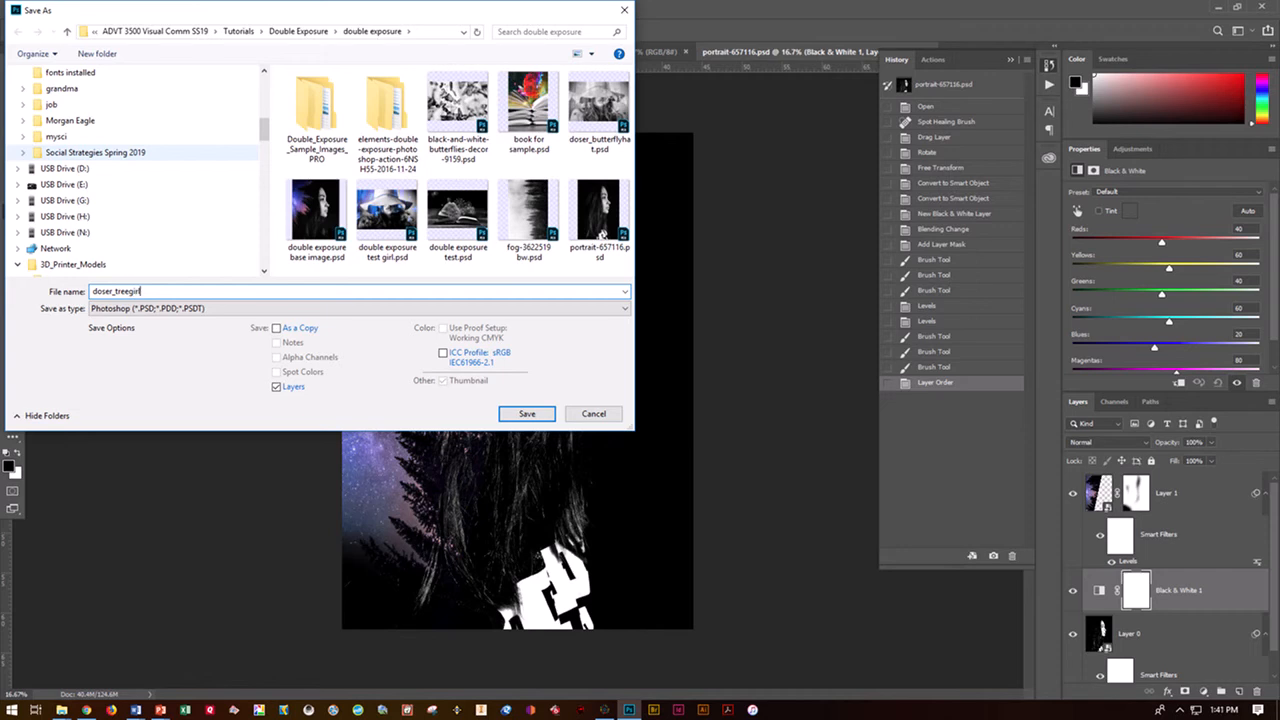
click(510, 418)
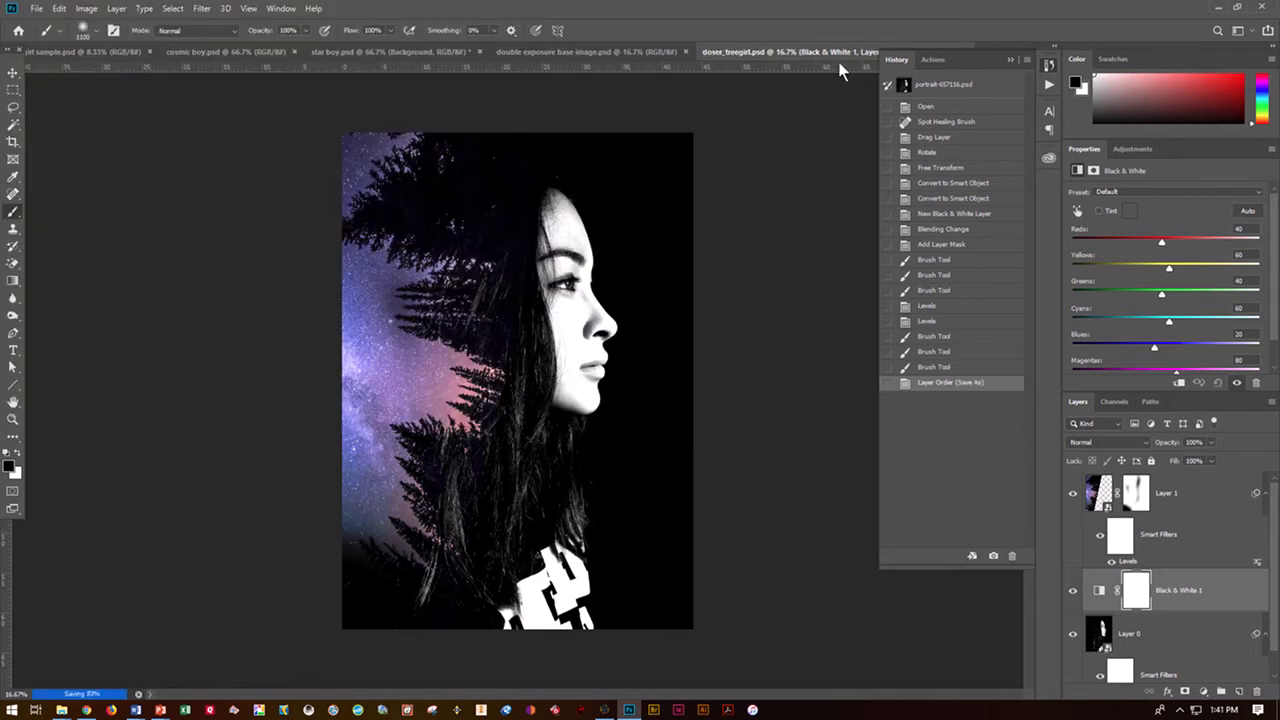
Step: Collapse the history list and close the doser_treegirl and double exposure base image documents
click(1008, 60)
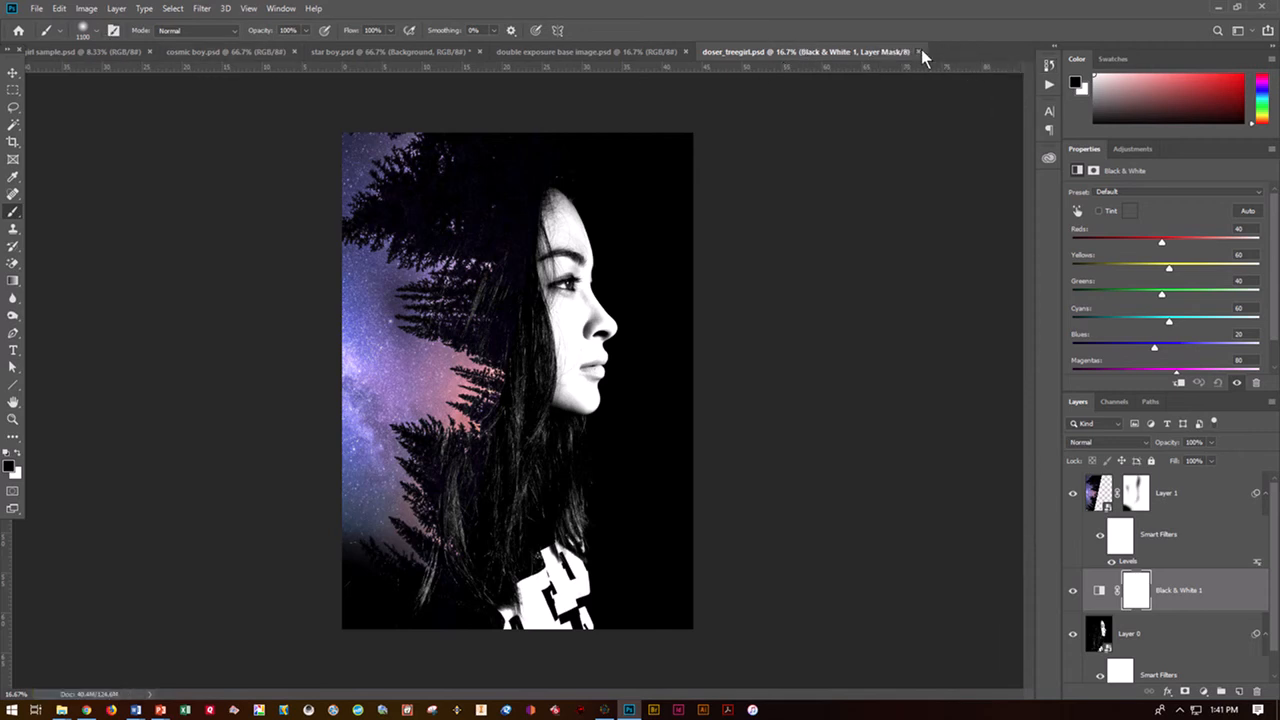
click(921, 50)
click(685, 51)
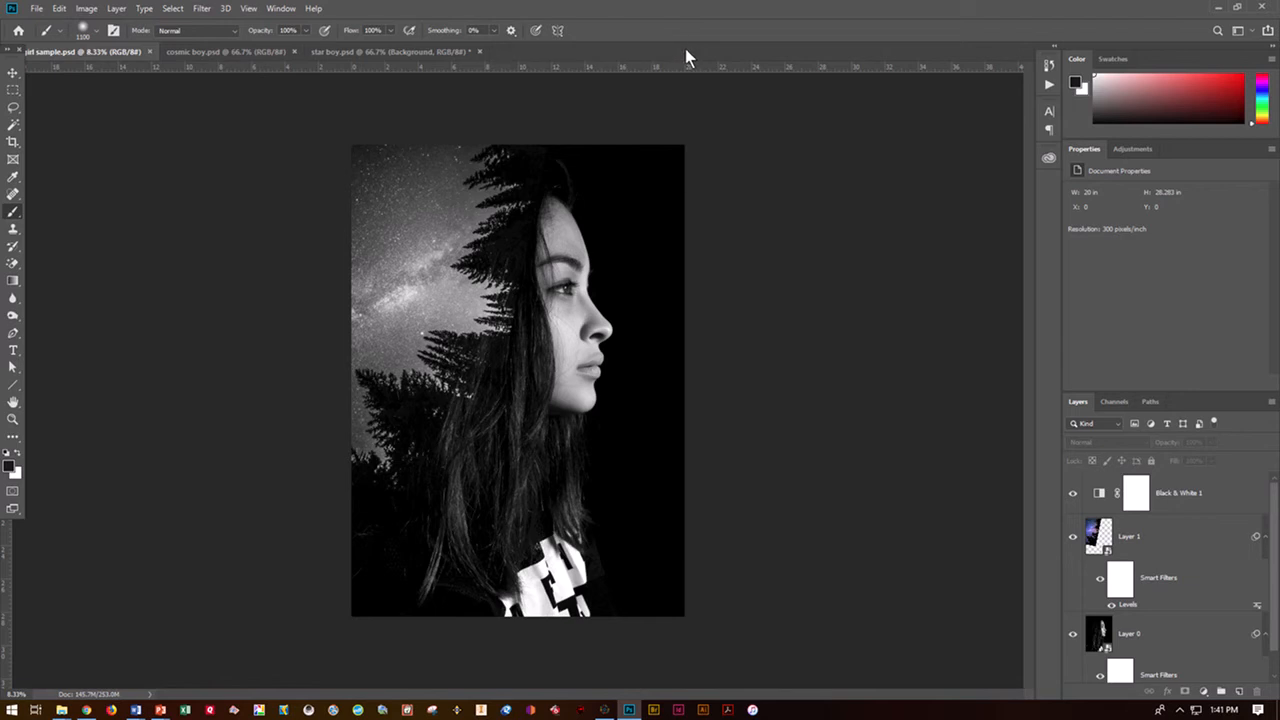
Step: Compare the star boy silhouette with the finished cosmic boy composite and close the girl sample document
click(378, 52)
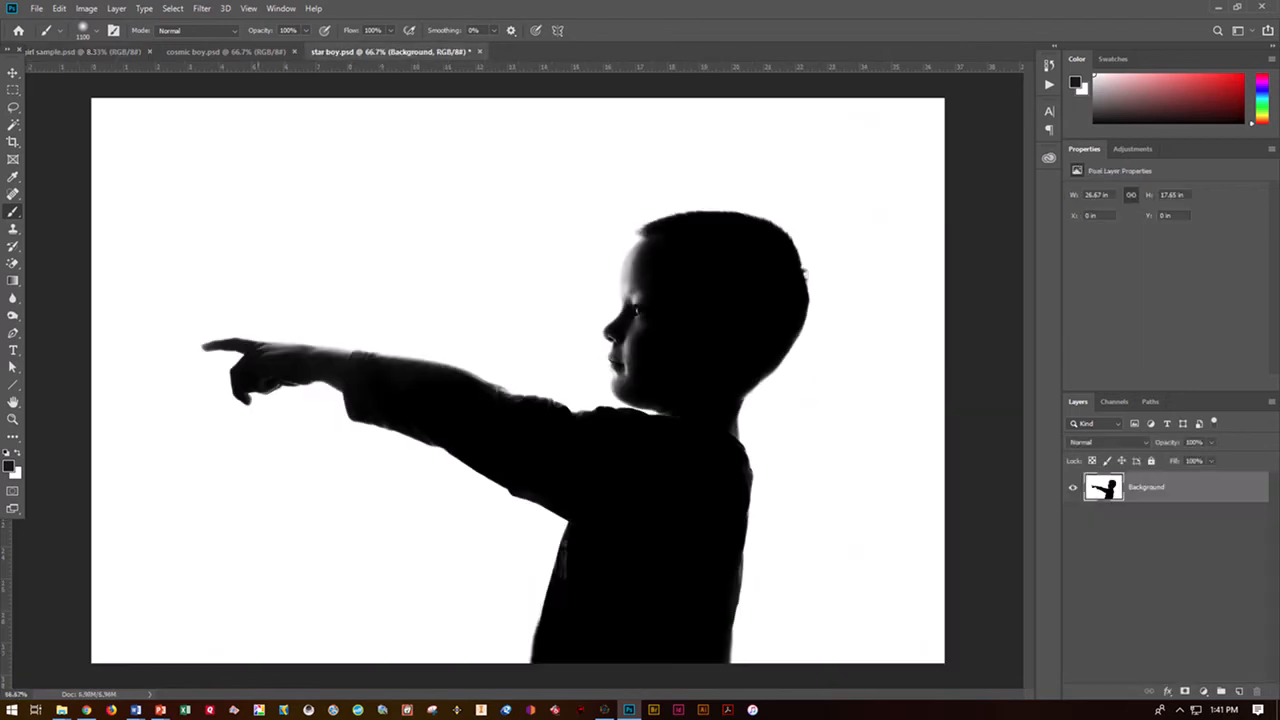
click(210, 50)
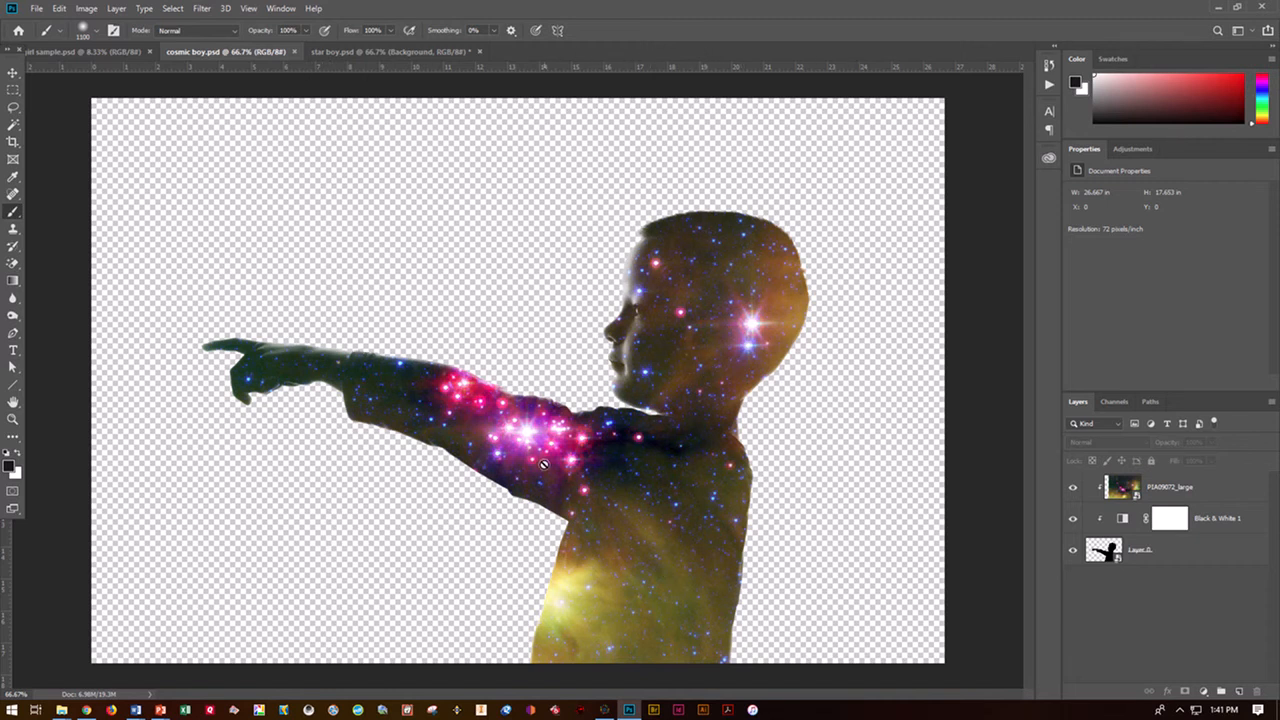
click(96, 52)
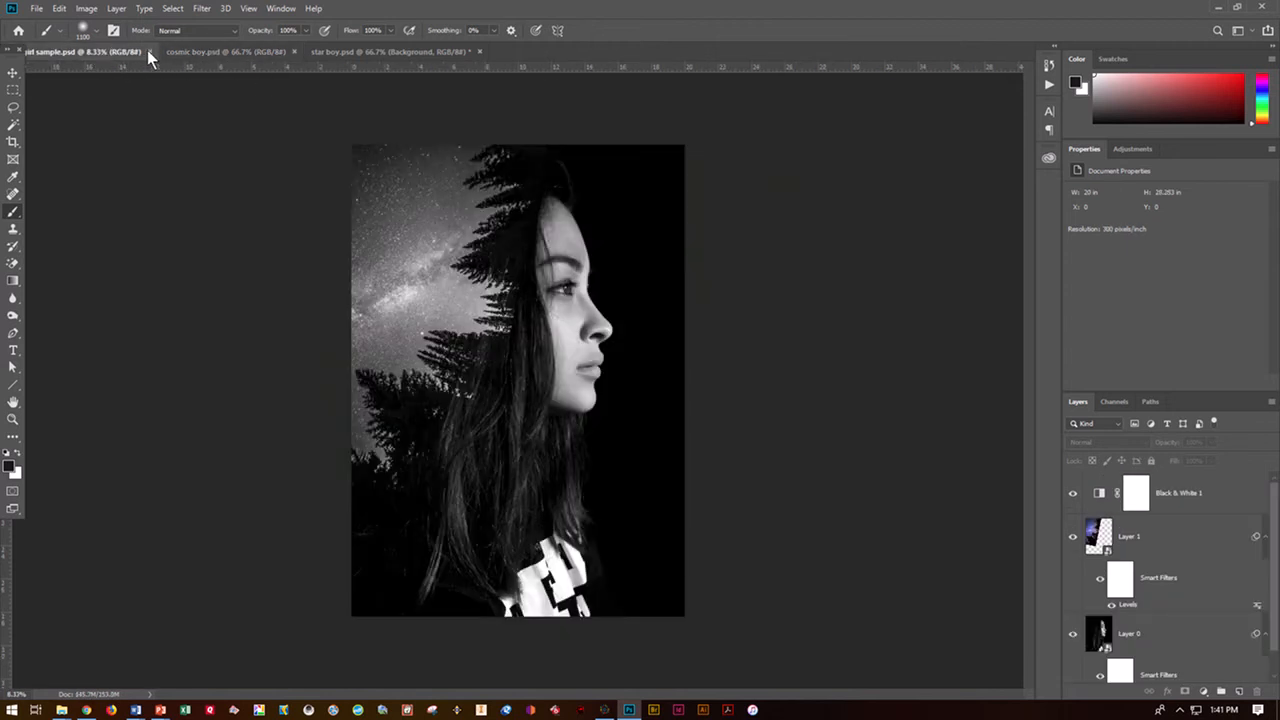
click(149, 52)
Step: In star boy.psd, erase the white background around the boy with the Magic Eraser at tolerance 32
click(230, 52)
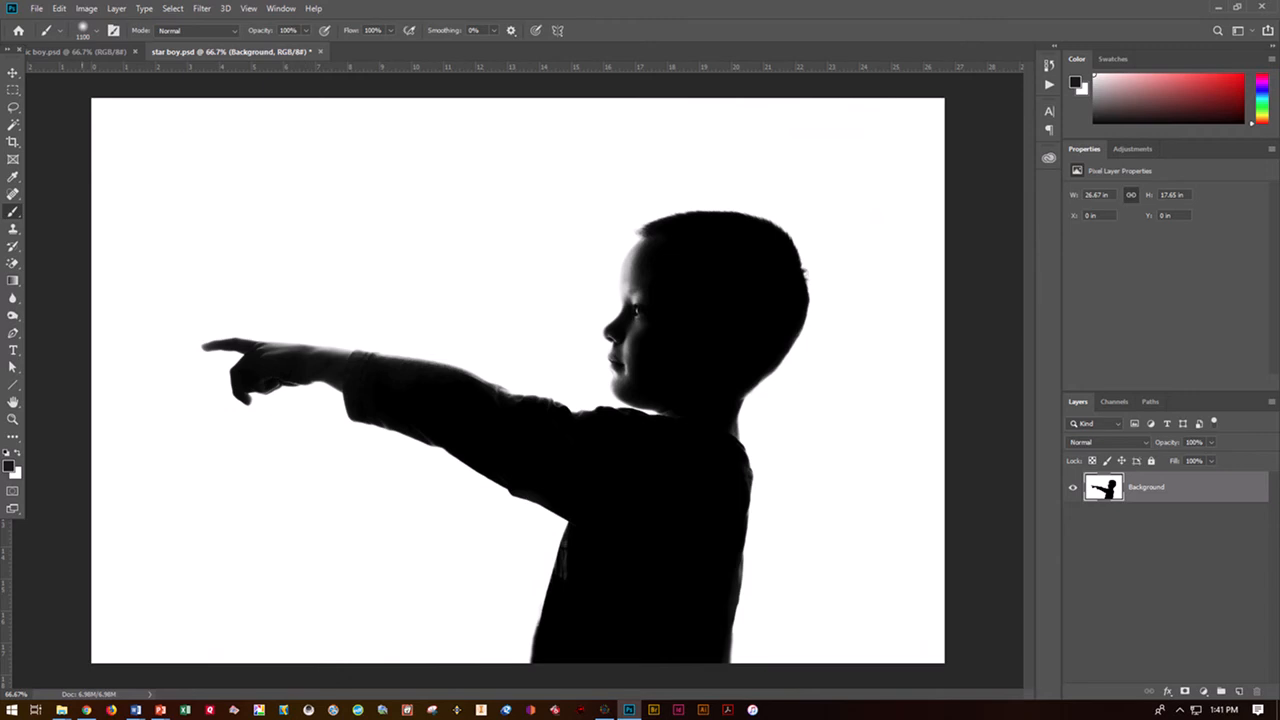
drag(12, 263, 46, 295)
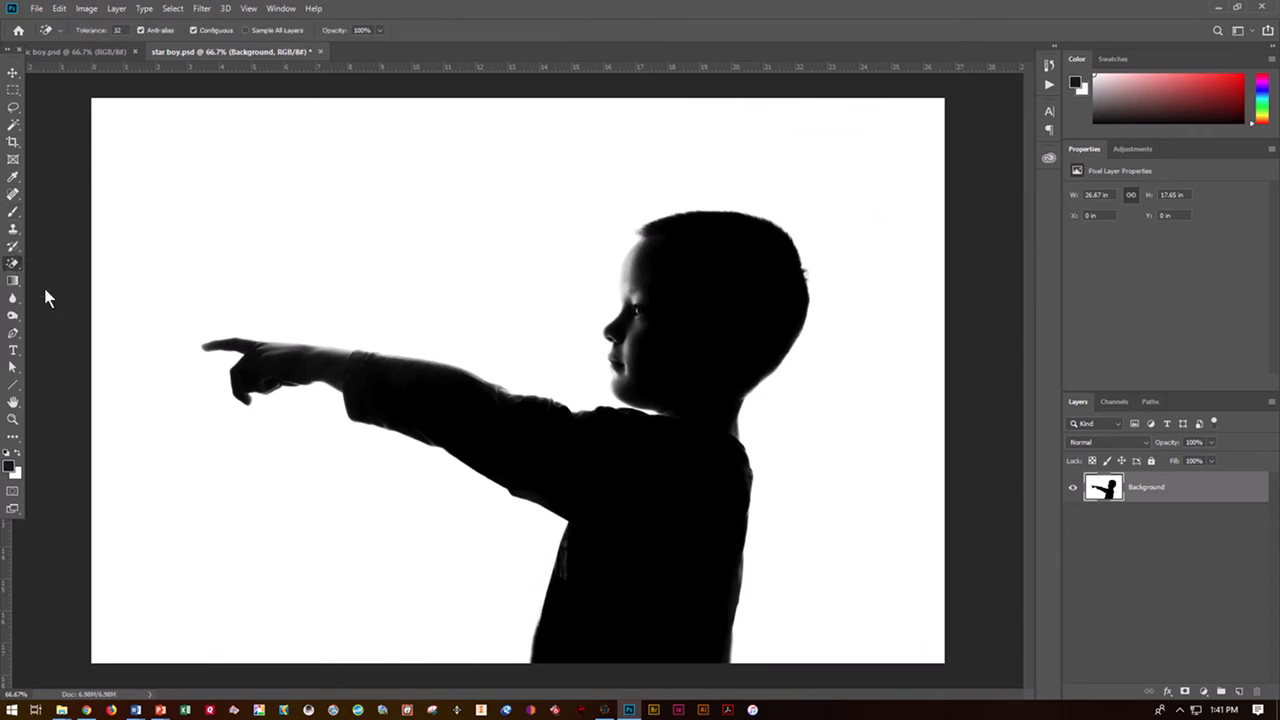
click(241, 268)
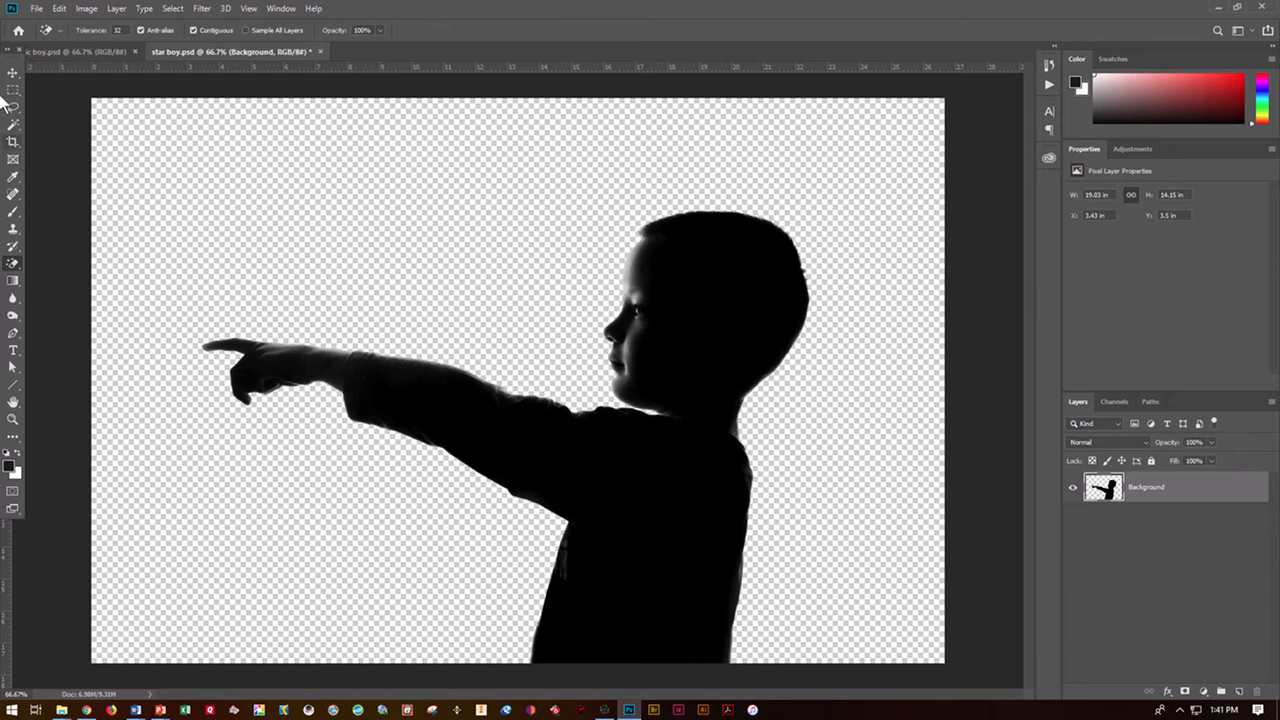
Step: Open the nebula image PIA09072_large.jpg from the double exposure folder
click(36, 8)
click(42, 35)
scroll(336, 160, down, 1)
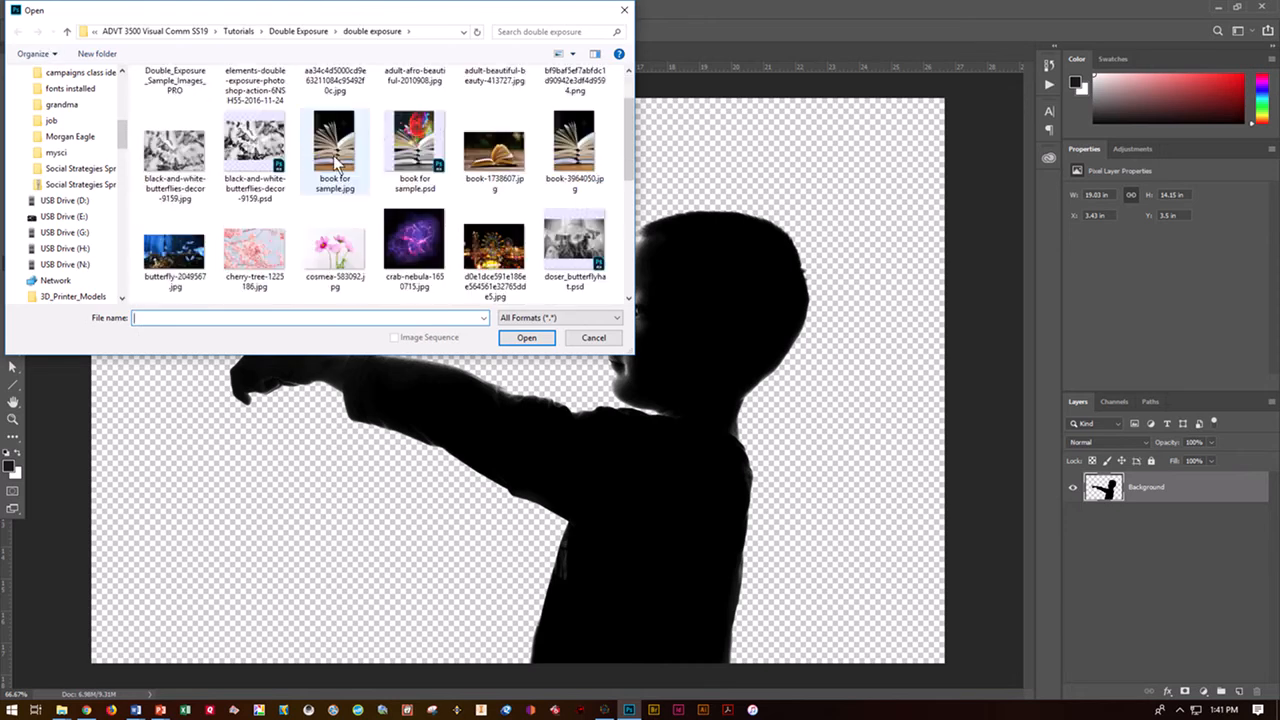
scroll(336, 160, down, 3)
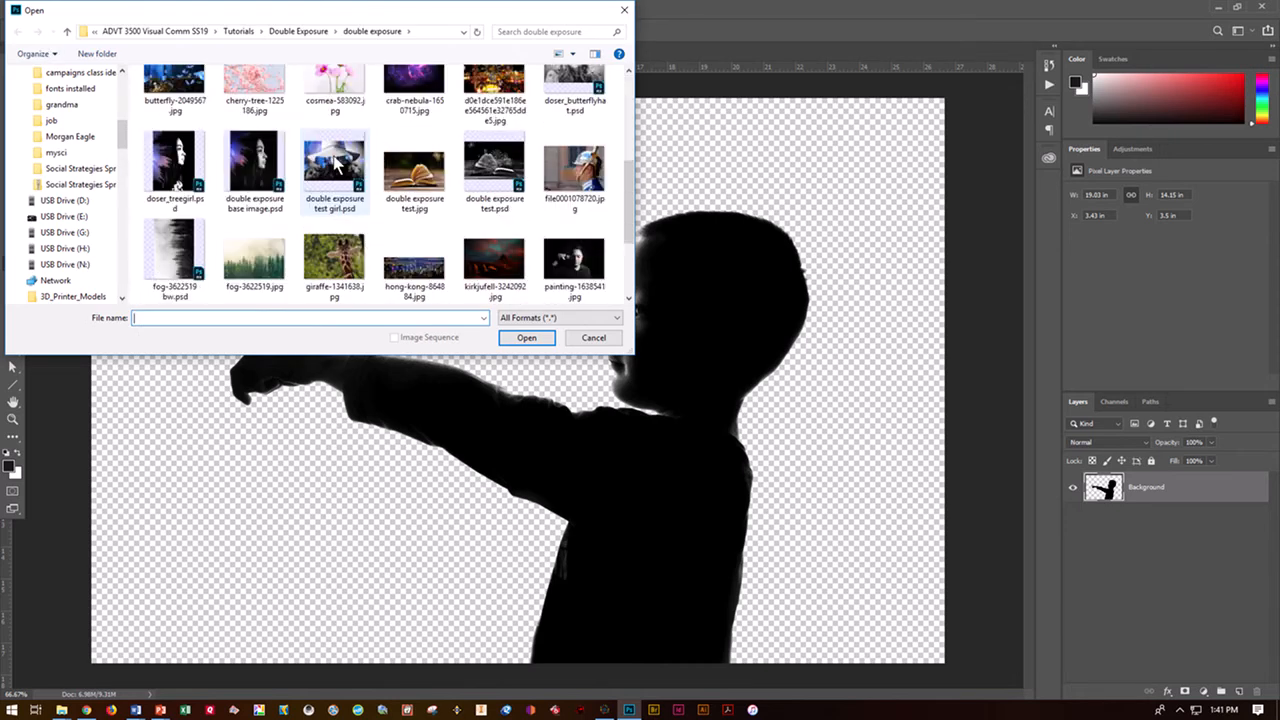
click(174, 258)
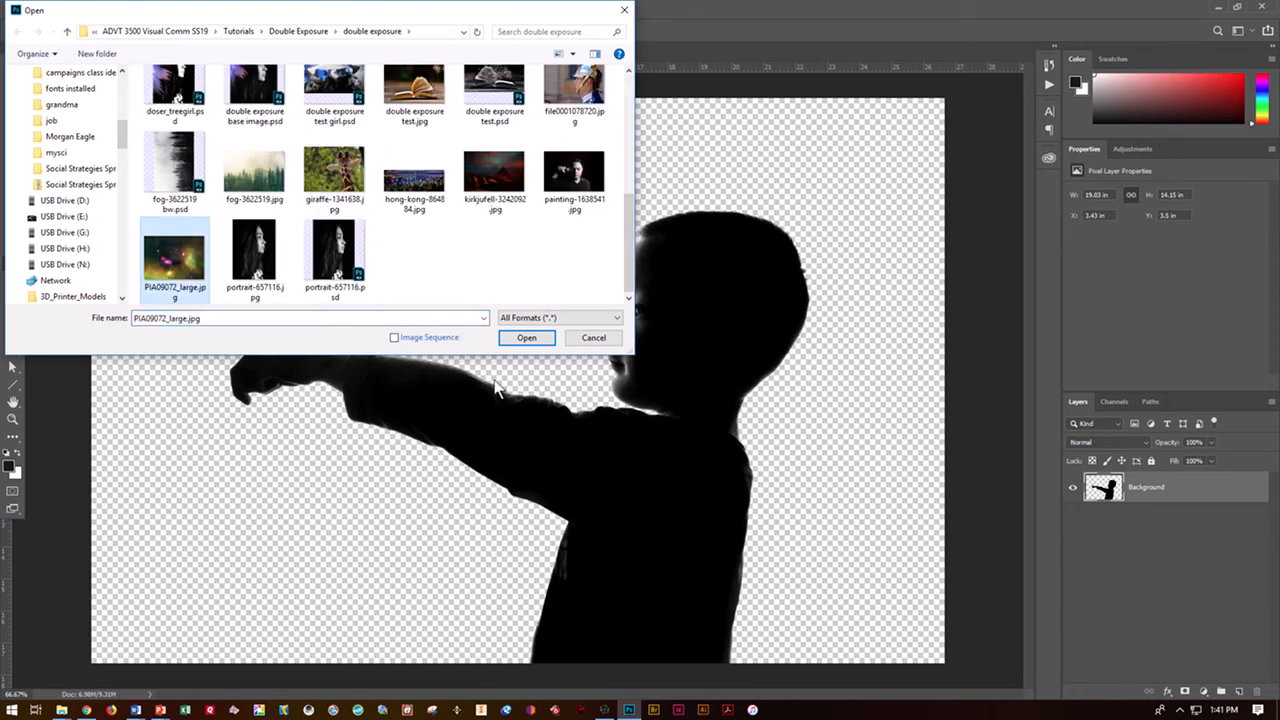
click(527, 339)
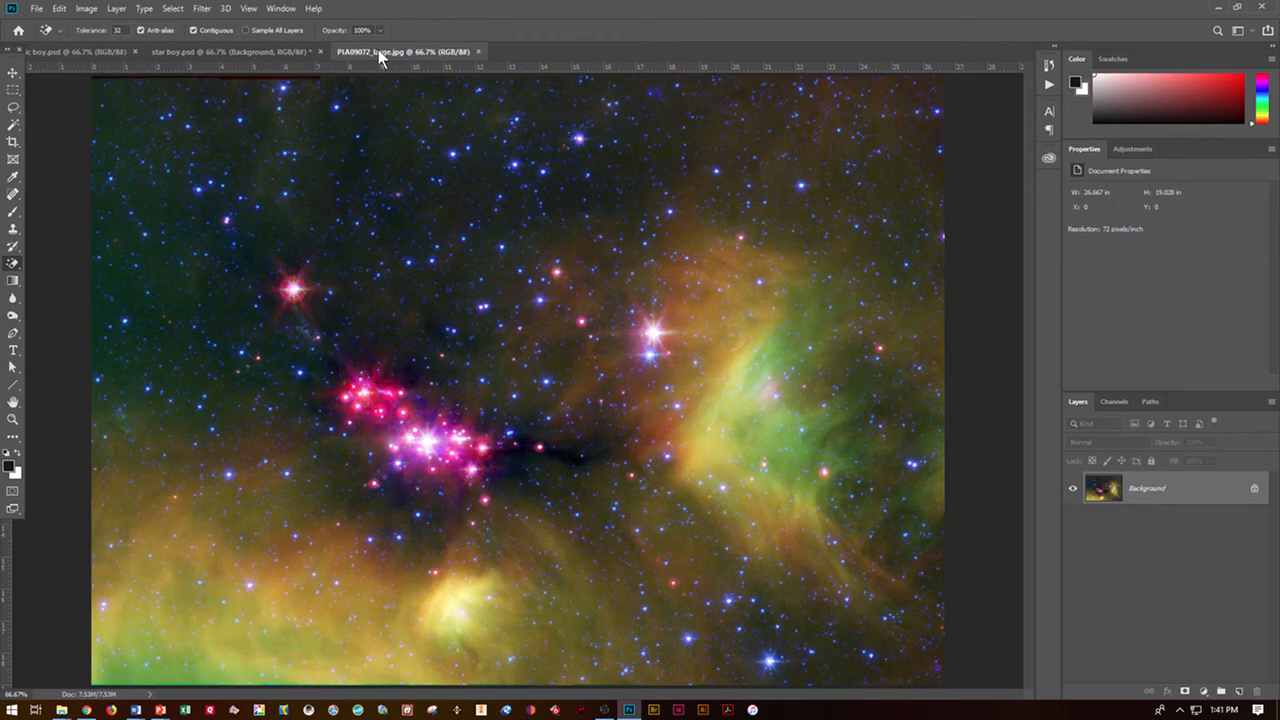
Step: Copy the nebula image into star boy.psd as a layer above the boy and close PIA09072_large.jpg without saving
drag(378, 49, 474, 391)
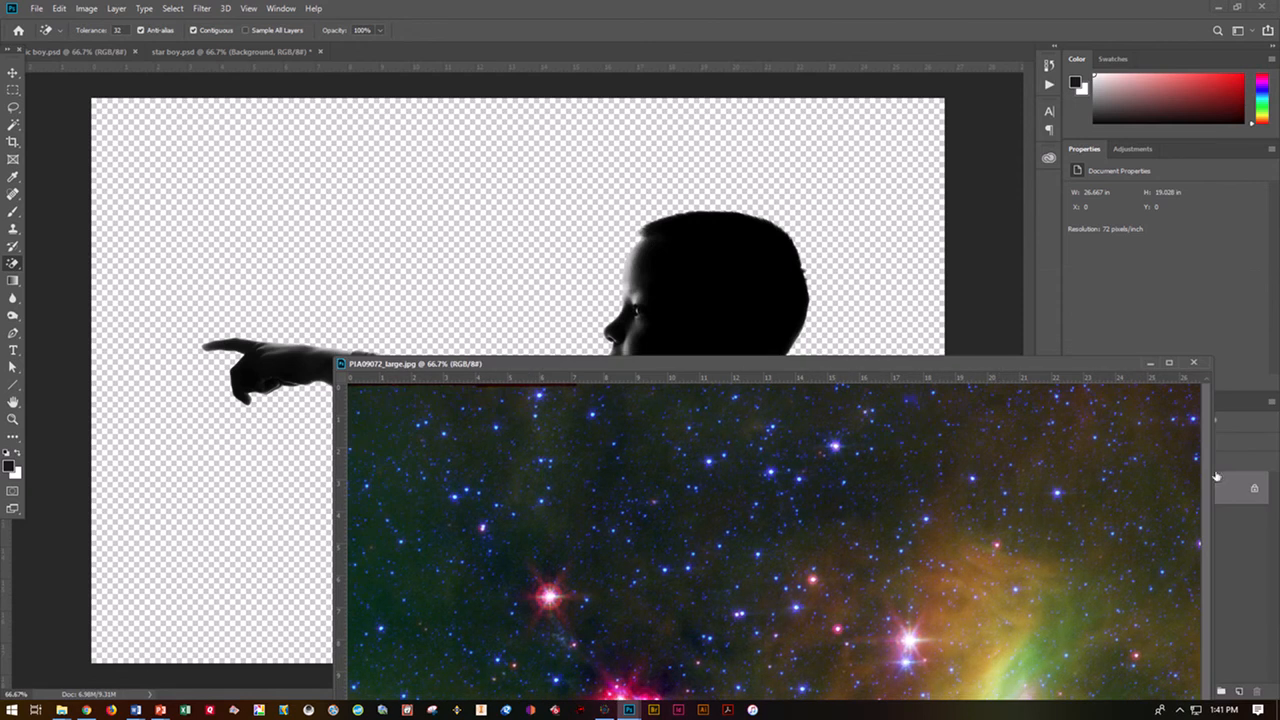
drag(936, 382, 722, 511)
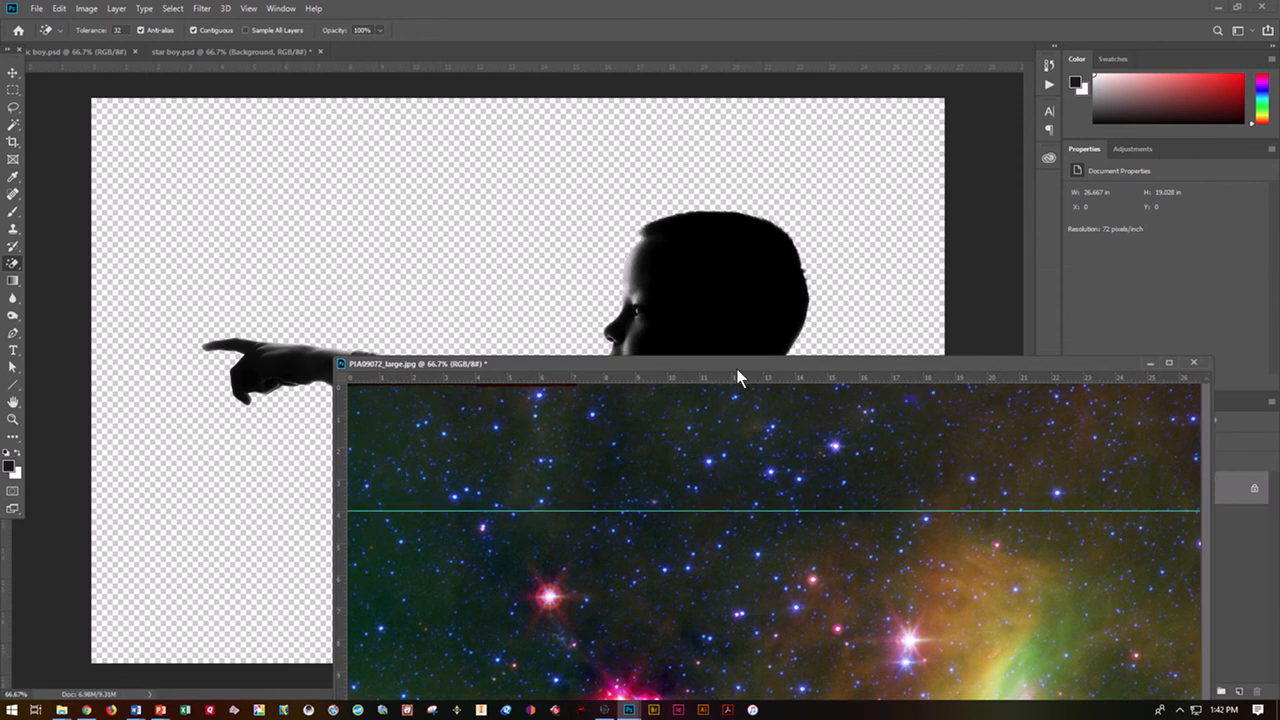
drag(737, 369, 464, 400)
drag(1100, 490, 640, 277)
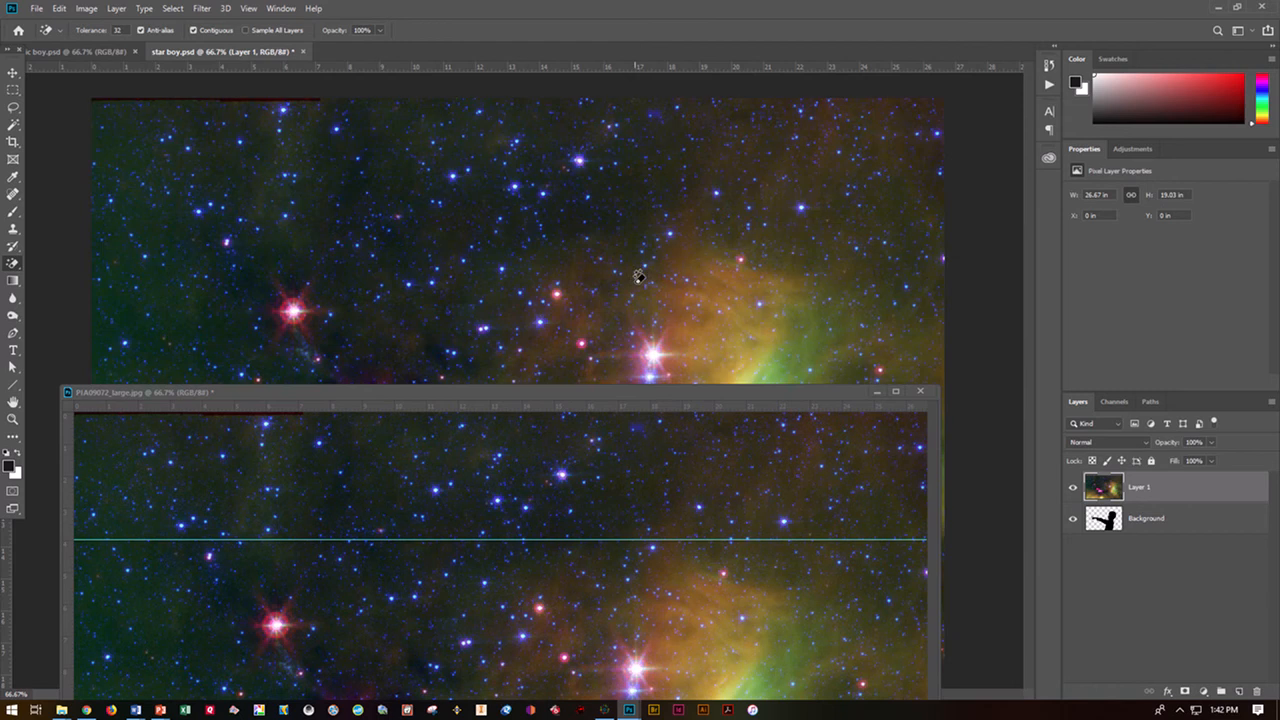
click(921, 392)
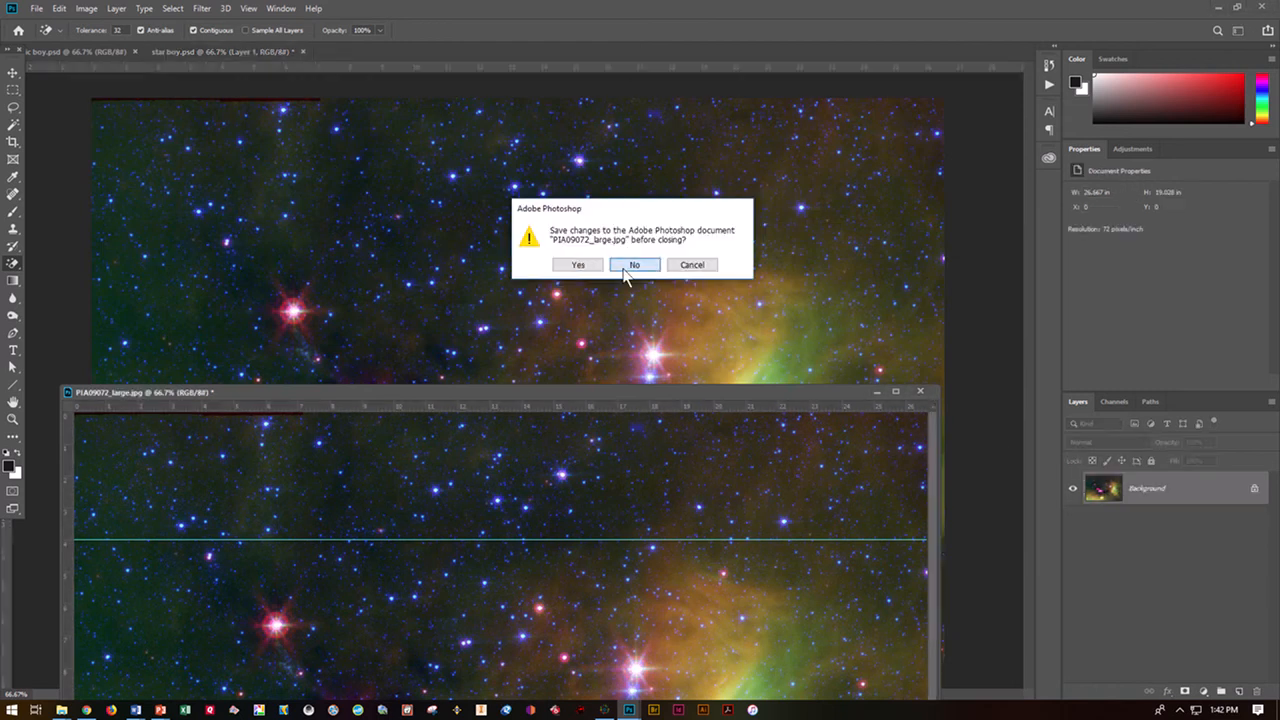
click(634, 265)
Step: Convert both the boy silhouette layer and the nebula layer to smart objects
click(1104, 519)
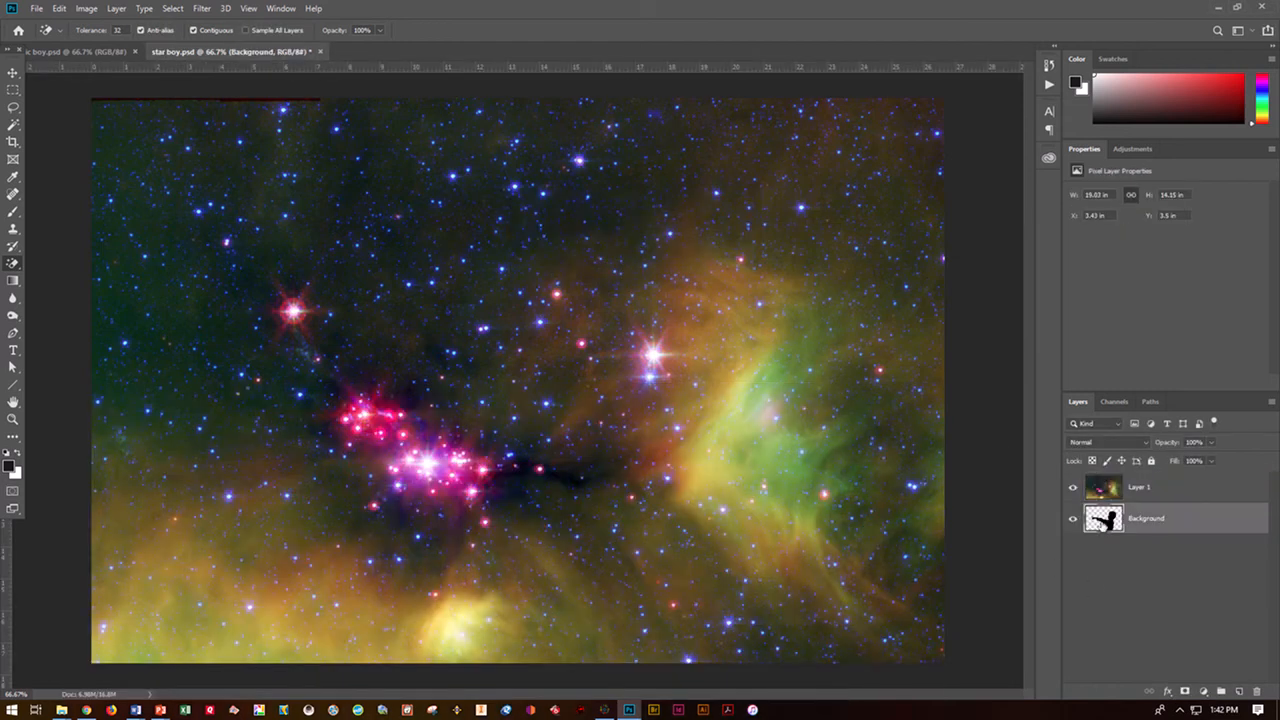
right_click(1100, 521)
click(1159, 571)
right_click(1158, 521)
click(1119, 323)
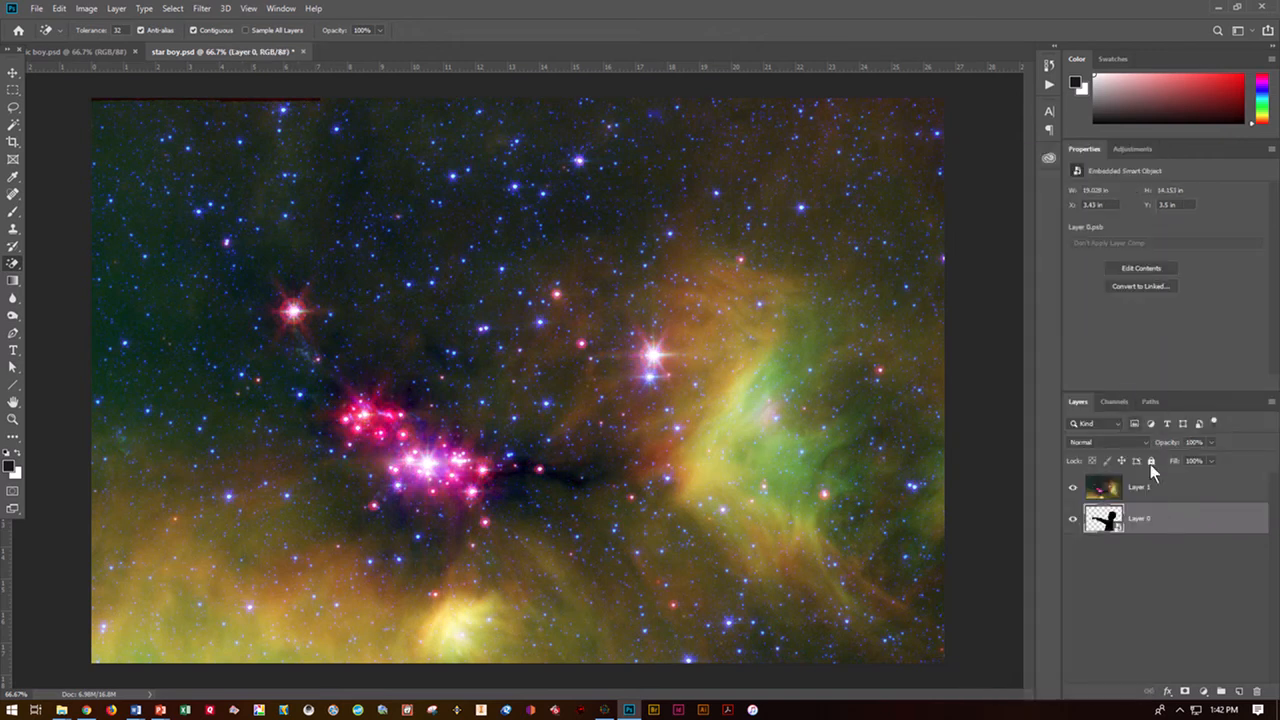
click(1156, 489)
right_click(1156, 489)
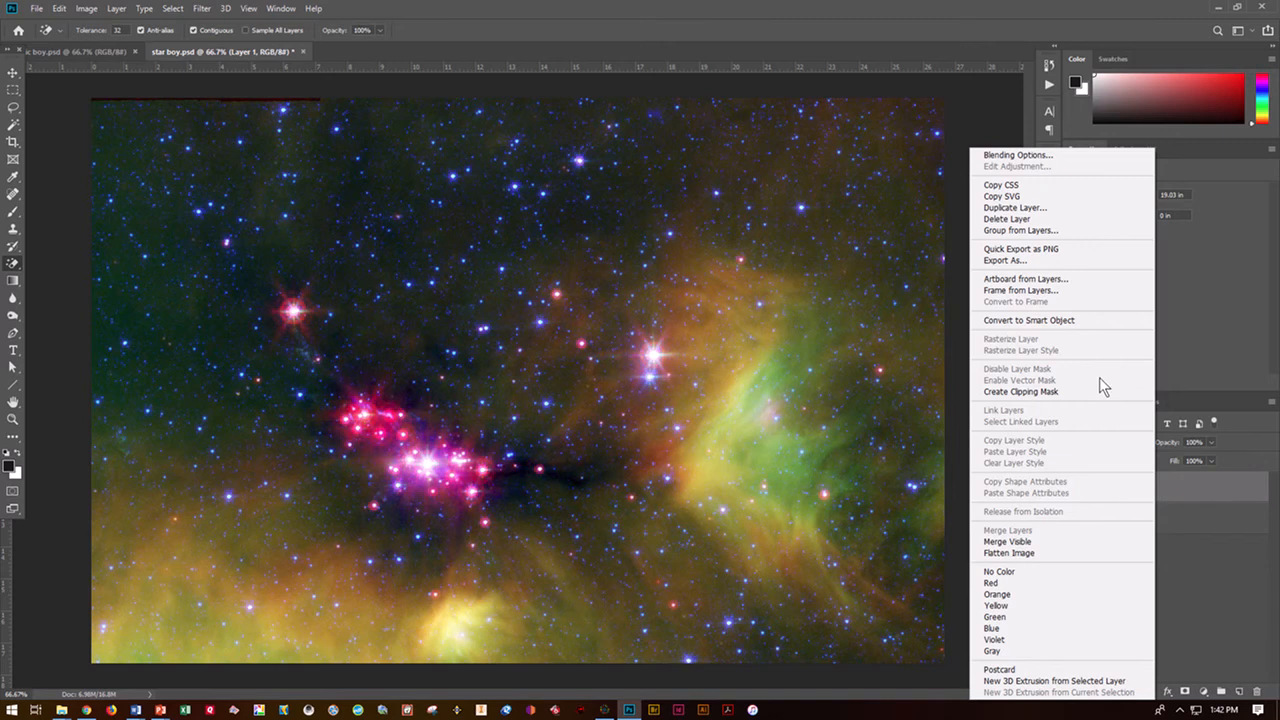
click(1094, 321)
Step: Apply Levels to the boy silhouette layer, lowering the input white value to brighten its highlights
click(1165, 521)
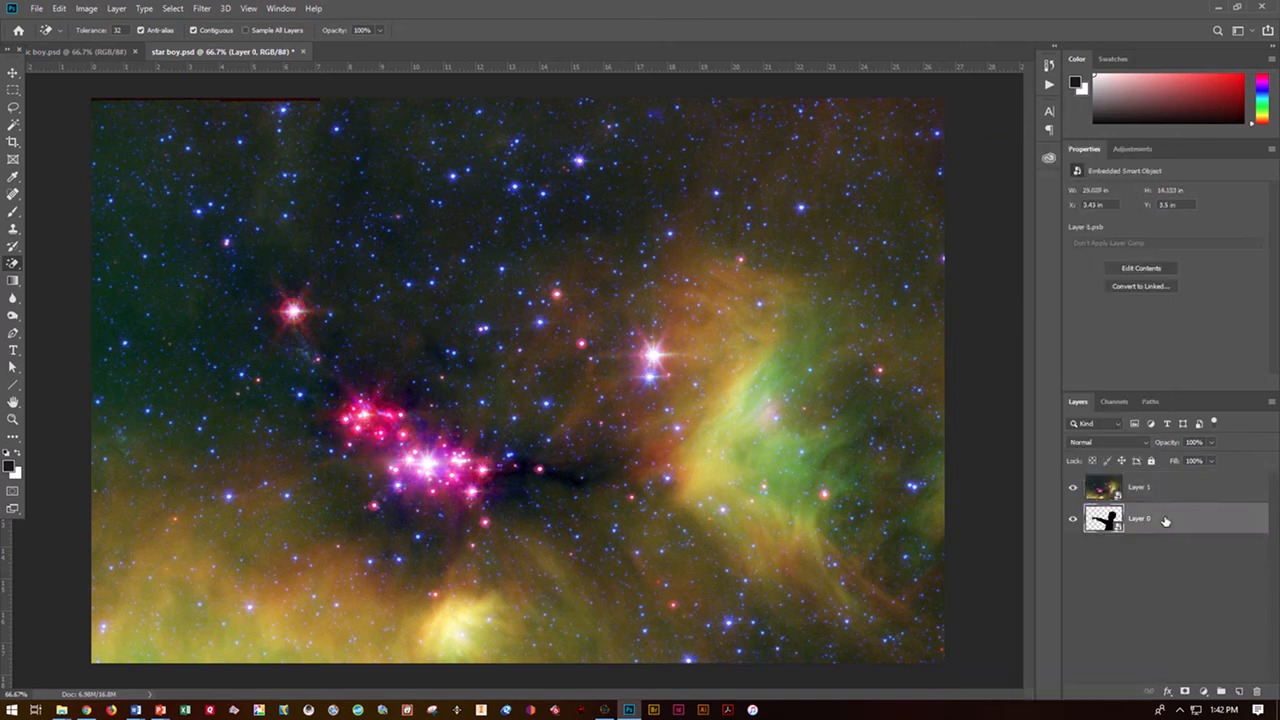
key(ctrl+l)
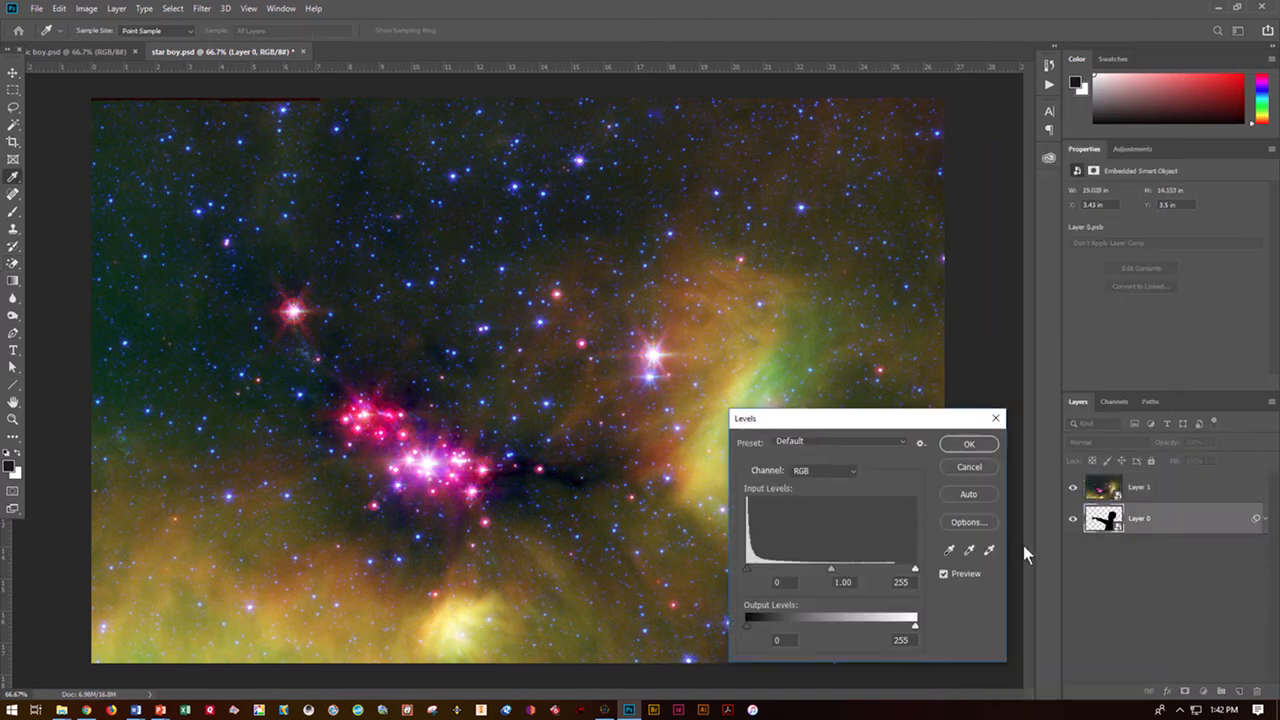
drag(913, 569, 888, 574)
click(969, 444)
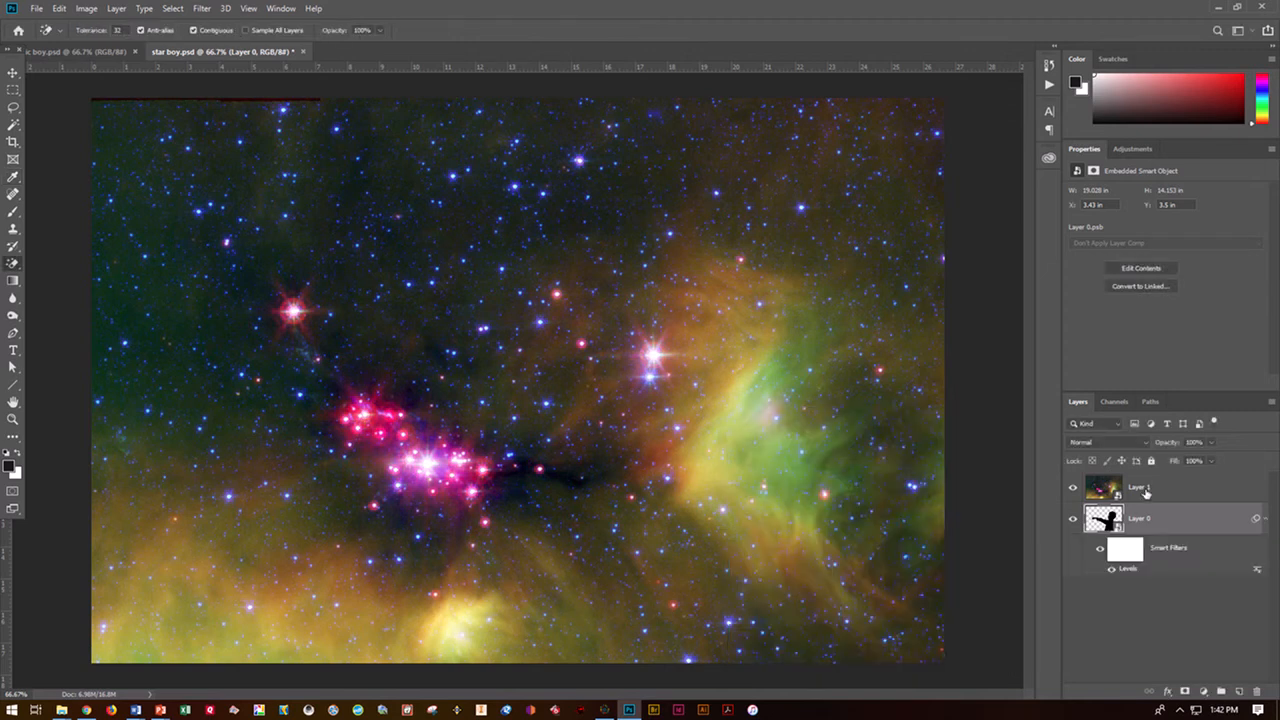
Step: Apply Levels to the nebula layer with input white at 219 and set its blend mode to Lighten
click(1146, 489)
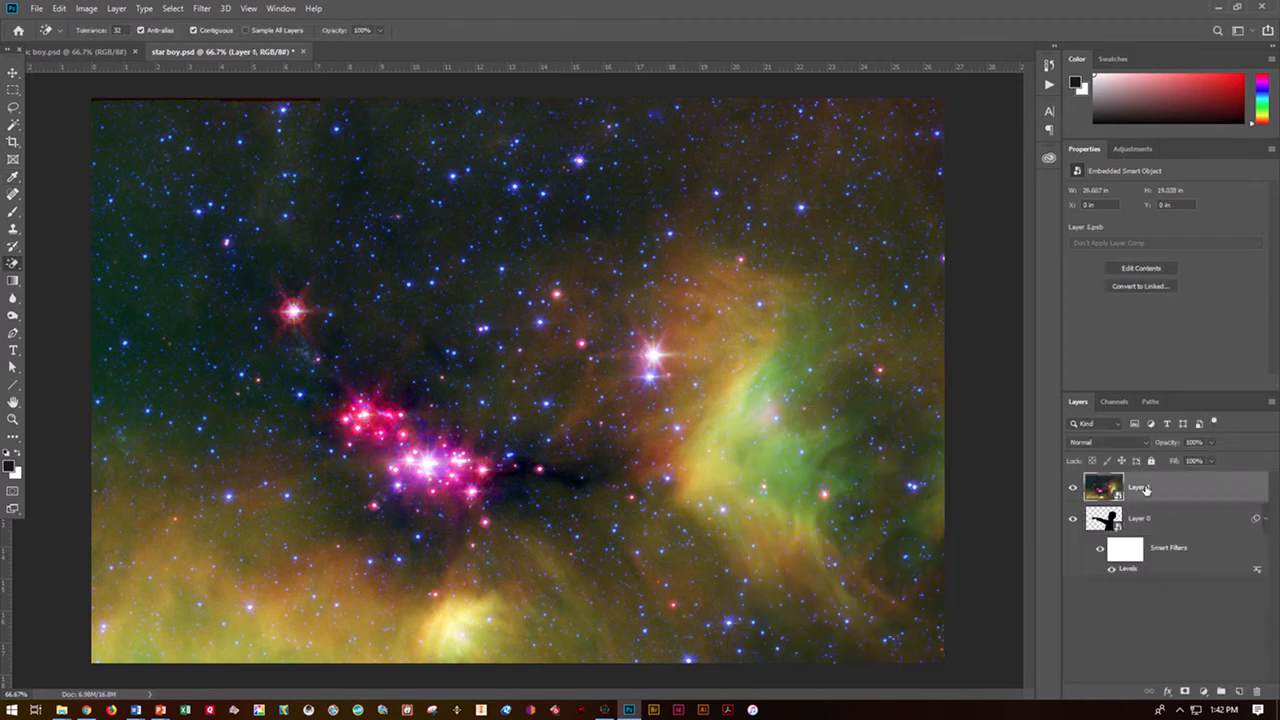
key(ctrl+l)
key(Escape)
click(1105, 442)
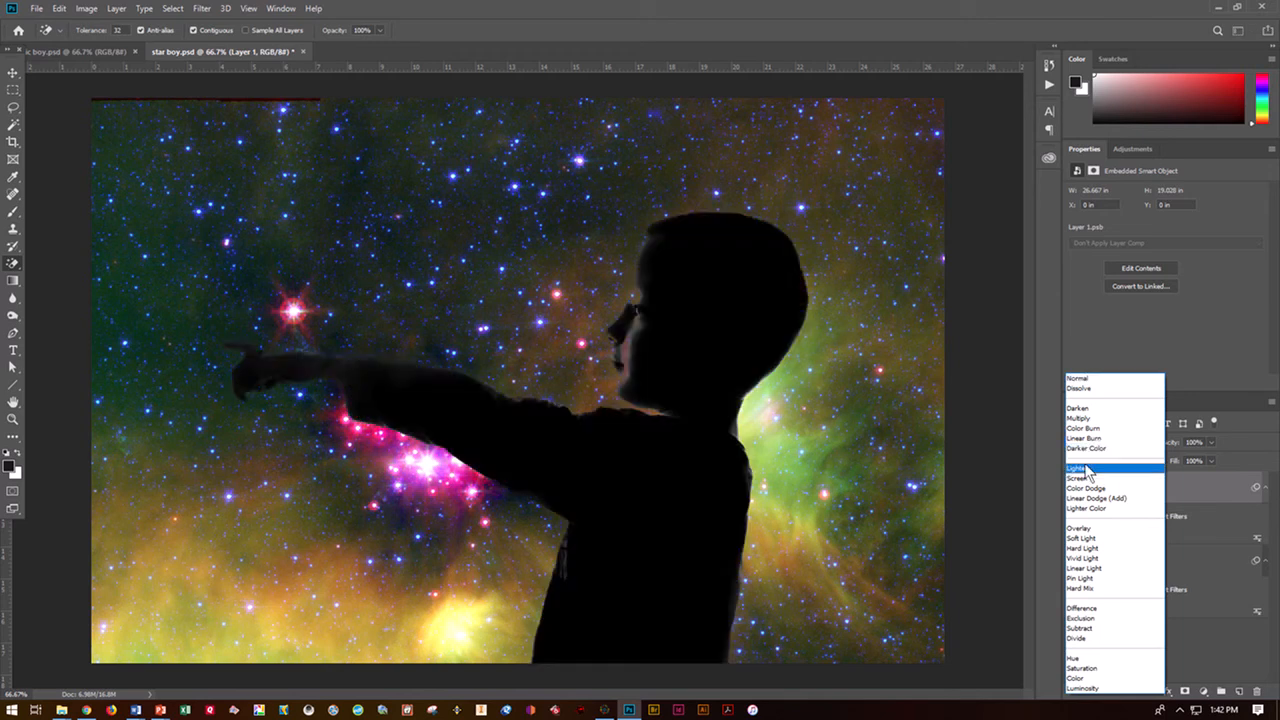
click(1089, 470)
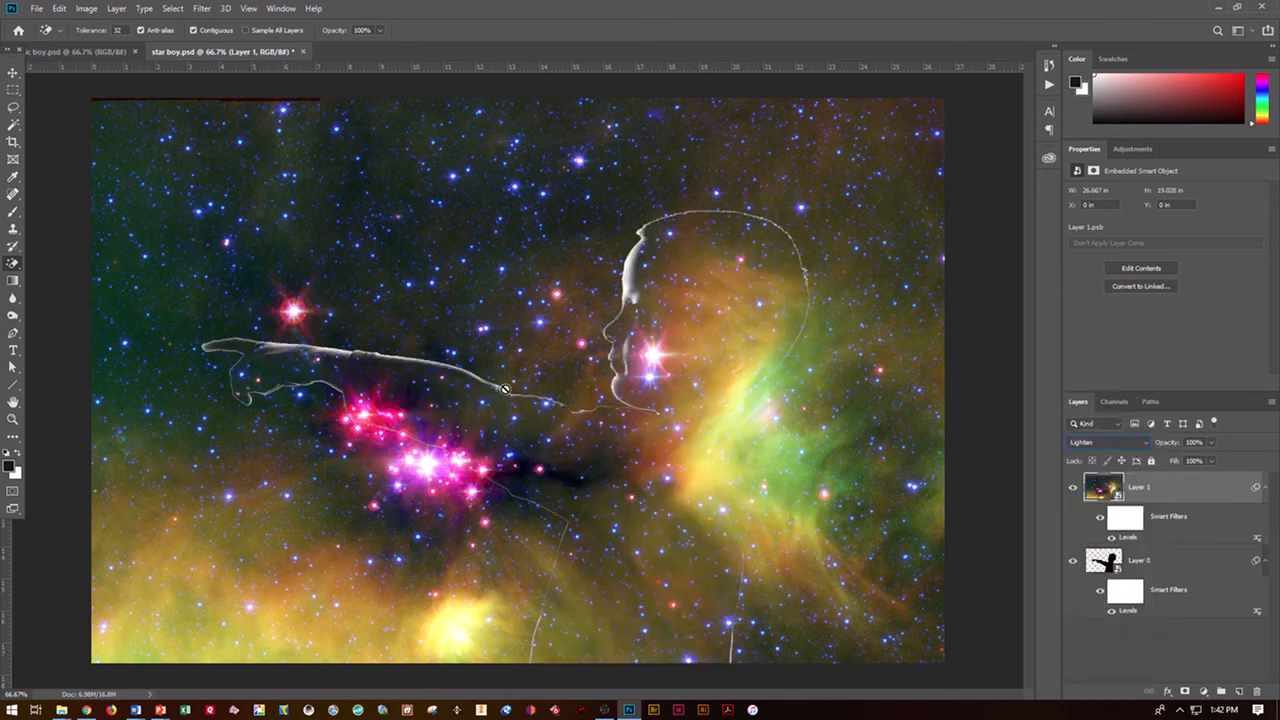
Step: Edit the nebula layer's Levels filter, raising the input black value to darken the sky between the stars
double_click(1150, 540)
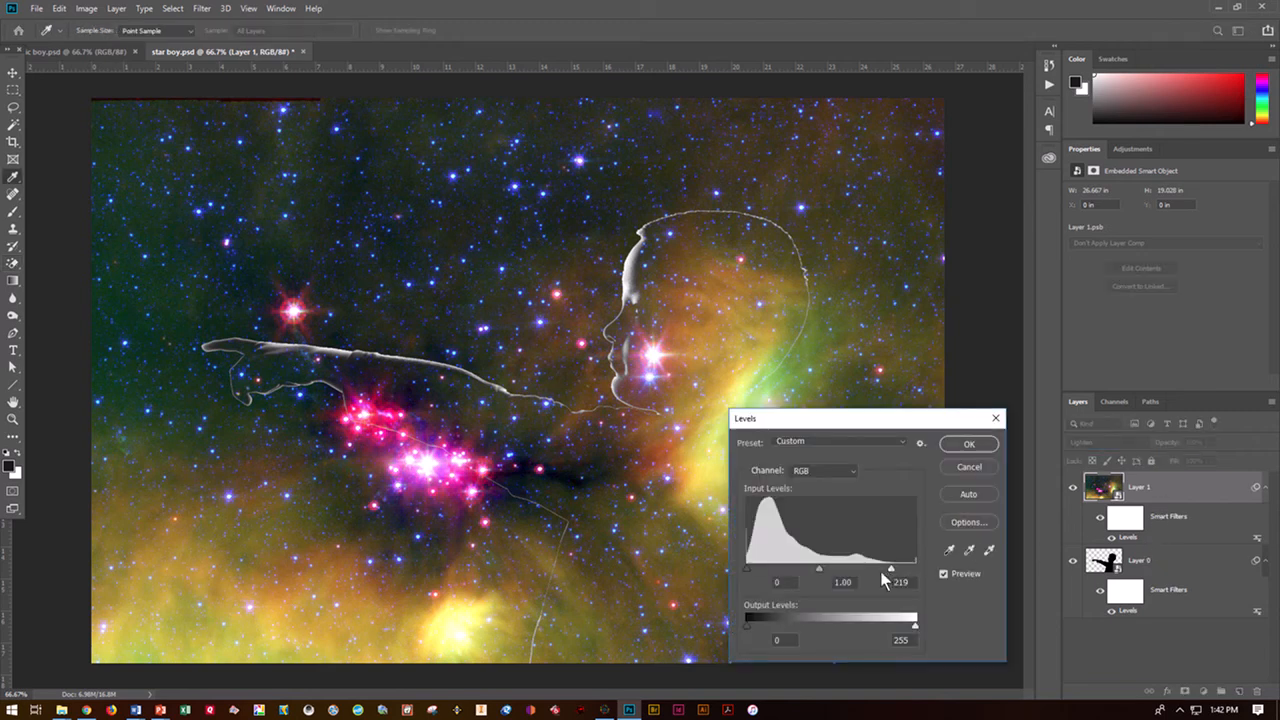
drag(758, 568, 780, 568)
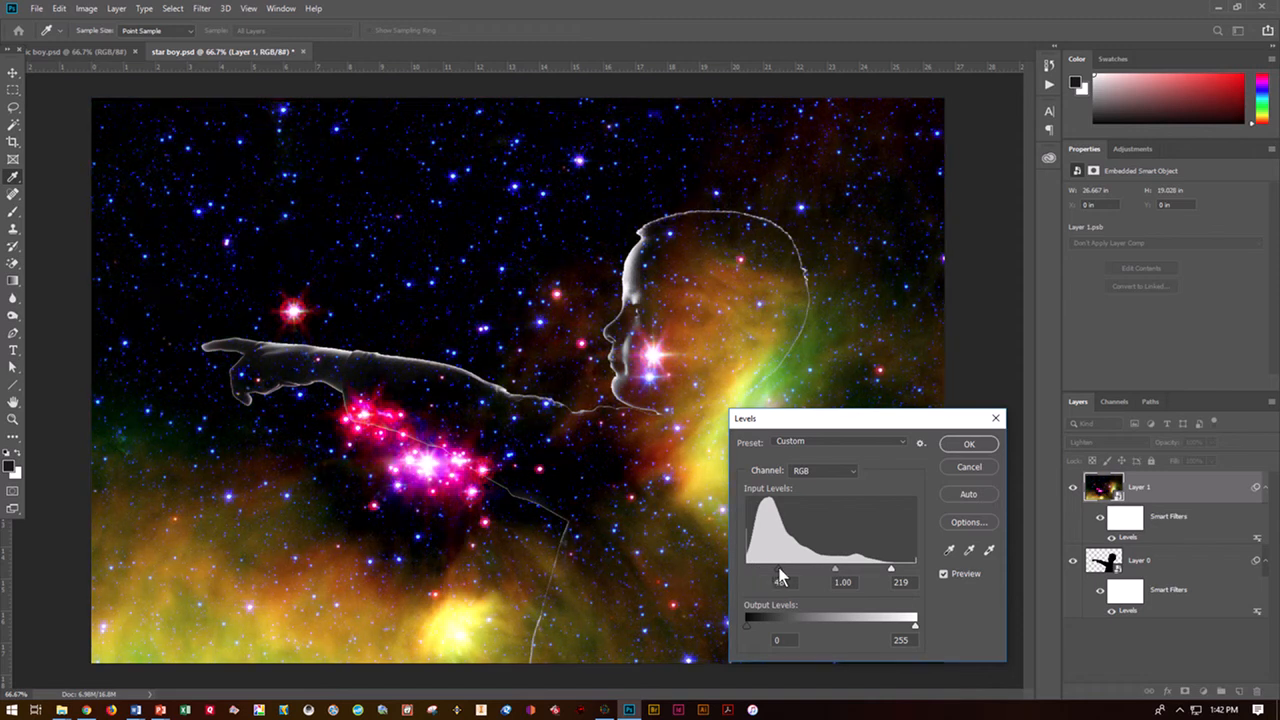
click(966, 445)
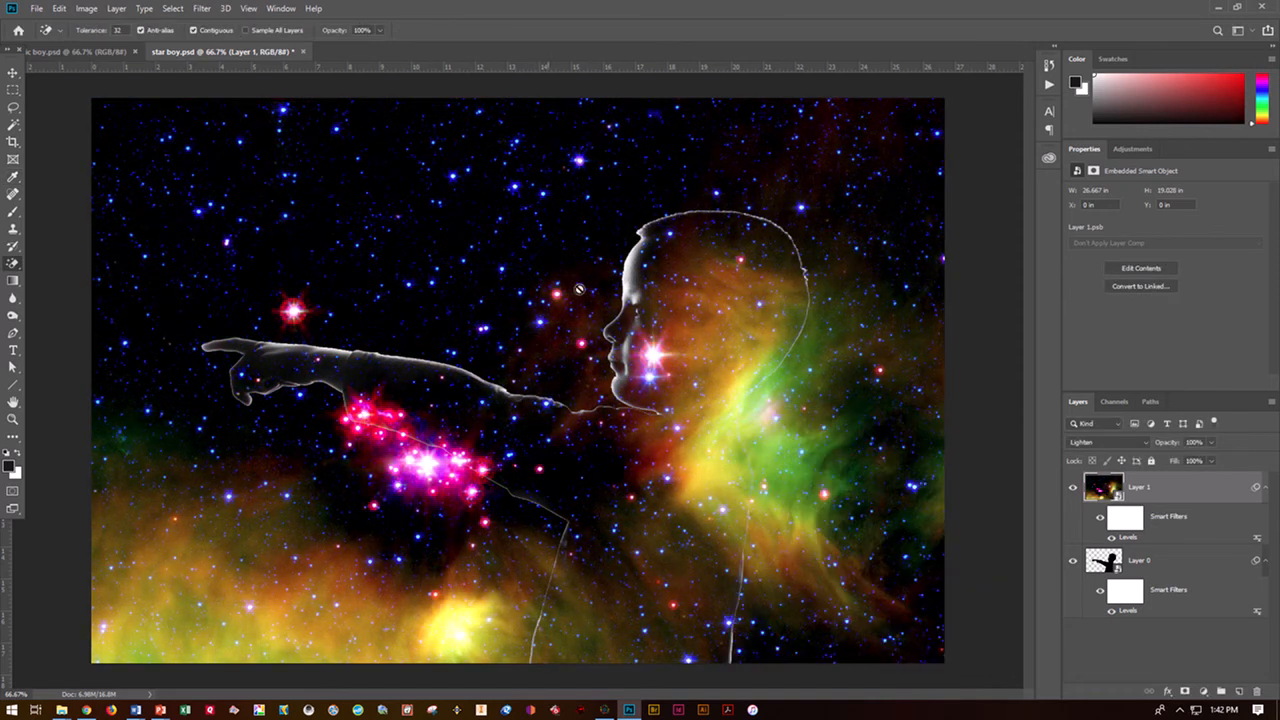